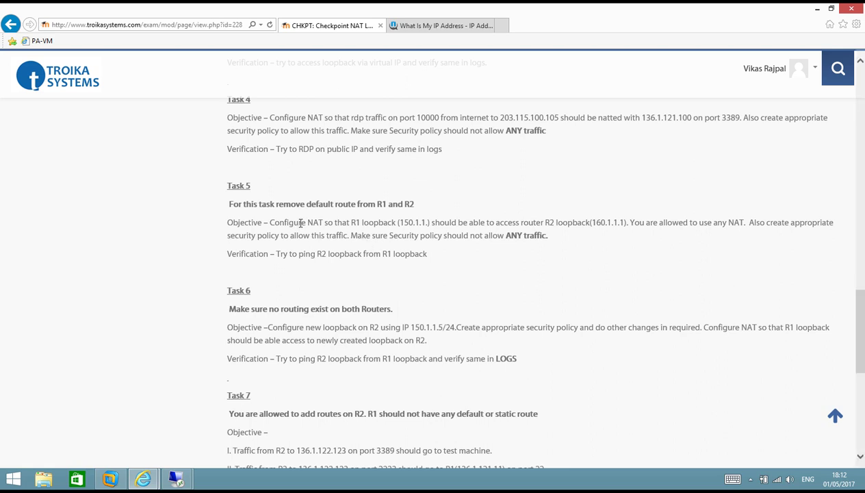
# Step: Highlight the Task 5 note 'For this task remove default route from R1 and R2'
pyautogui.moveTo(230, 204); pyautogui.dragTo(419, 209)
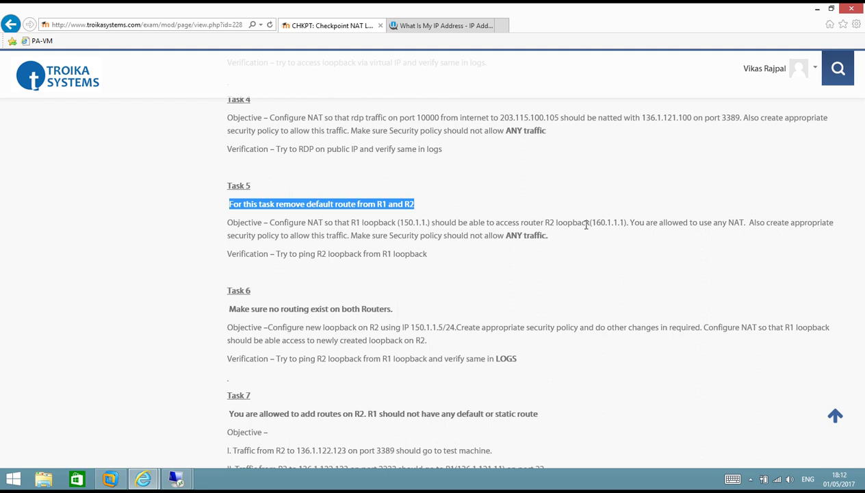
# Step: Bring back the Remote Desktop Connection window and dismiss the session-ended notice
pyautogui.click(176, 478)
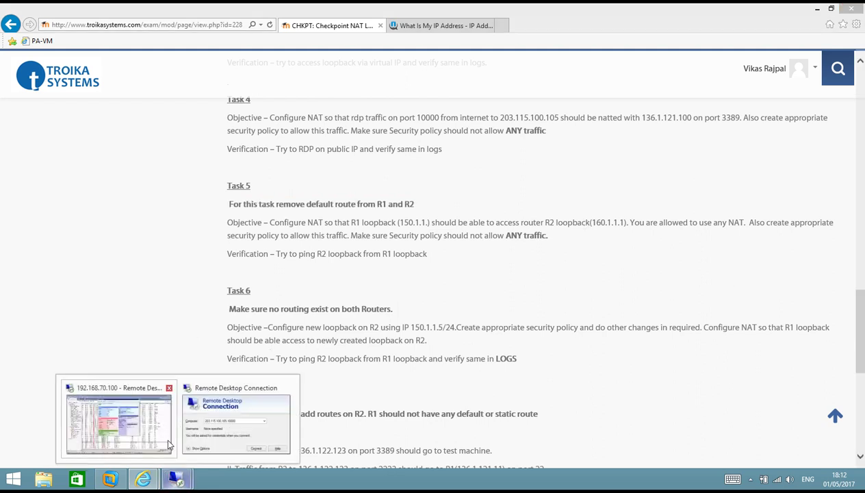
pyautogui.click(114, 426)
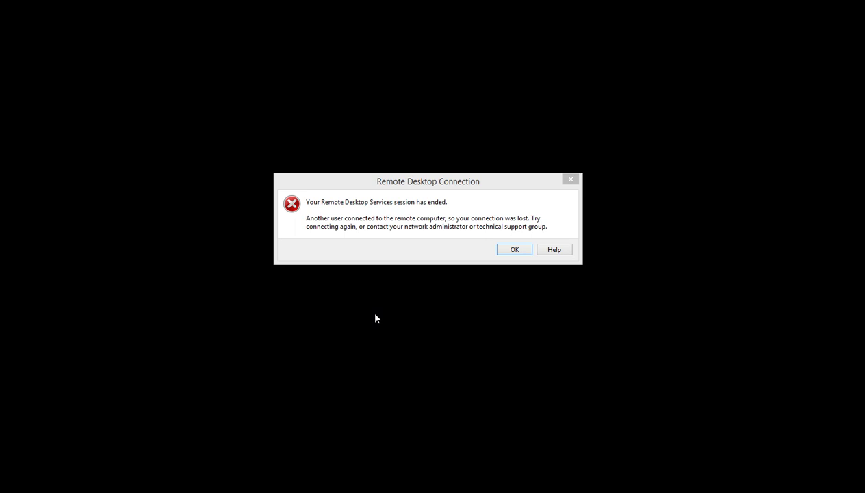
pyautogui.click(512, 249)
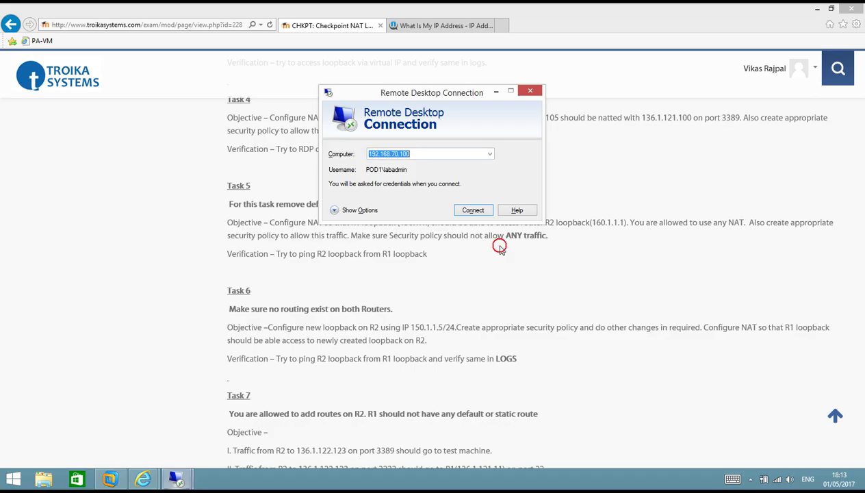
pyautogui.click(750, 478)
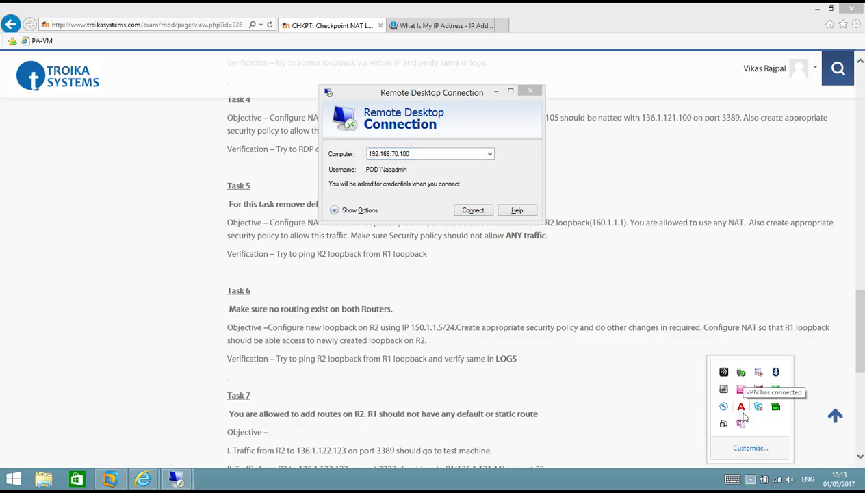
pyautogui.click(176, 478)
pyautogui.click(133, 424)
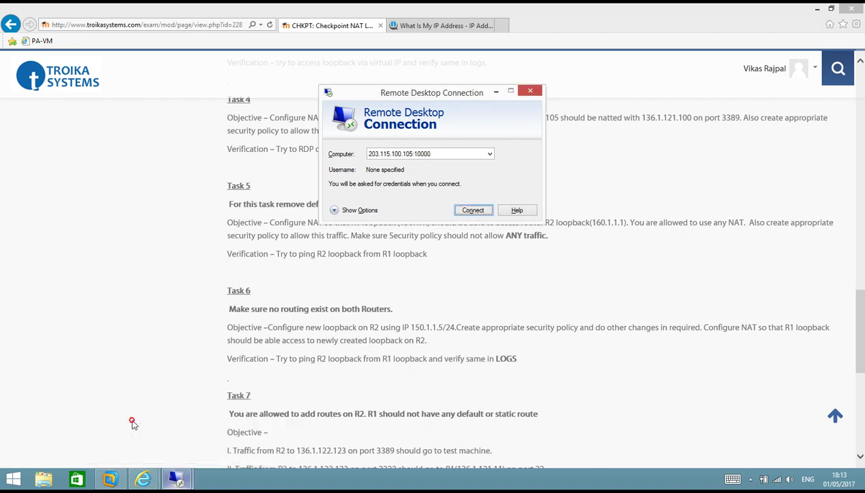
pyautogui.click(183, 481)
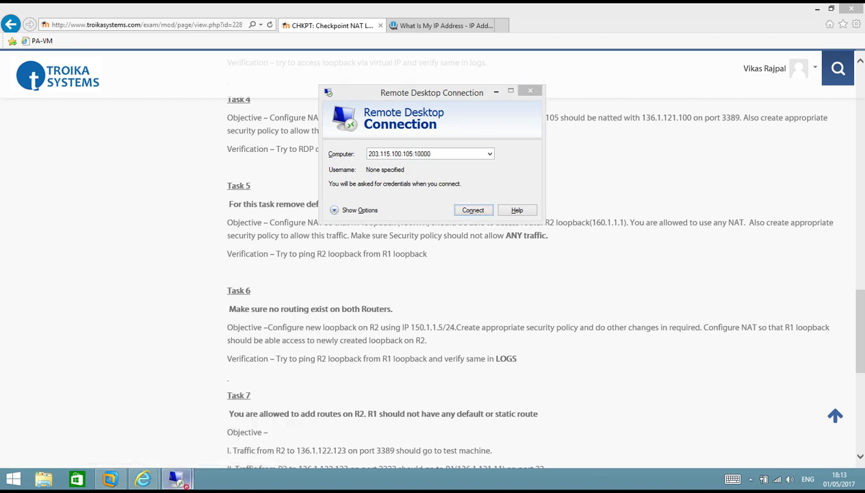
pyautogui.click(235, 418)
# Step: Connect to 192.168.70.100, accepting the identity and card driver warnings
pyautogui.click(473, 210)
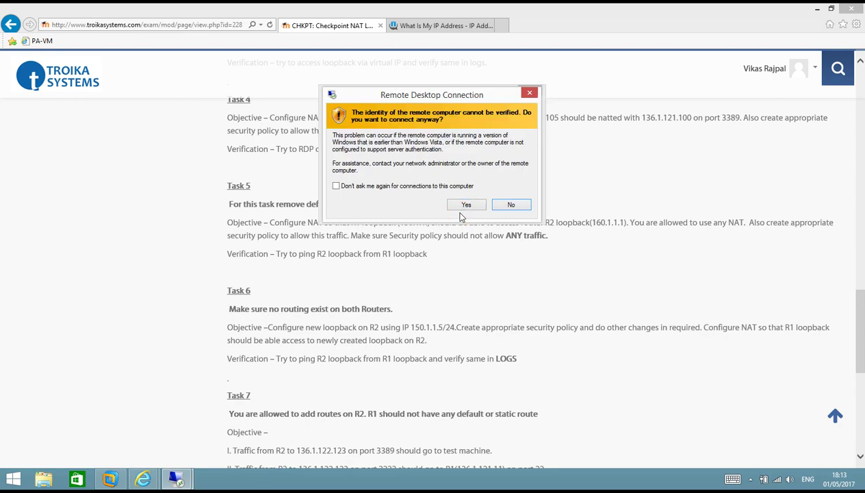
pyautogui.click(466, 204)
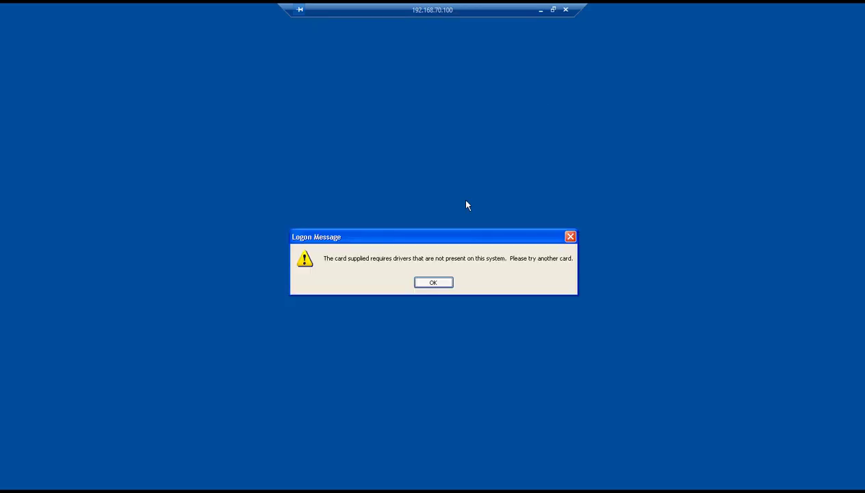
pyautogui.click(441, 286)
# Step: Enter the account password at the Windows XP logon, retrying after the failed attempt
pyautogui.write('••••••••')
pyautogui.press('Return')
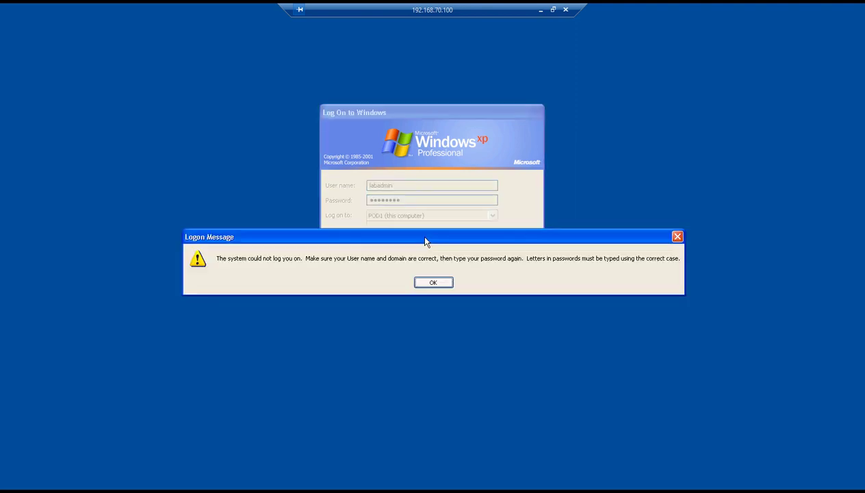
pyautogui.press('Return')
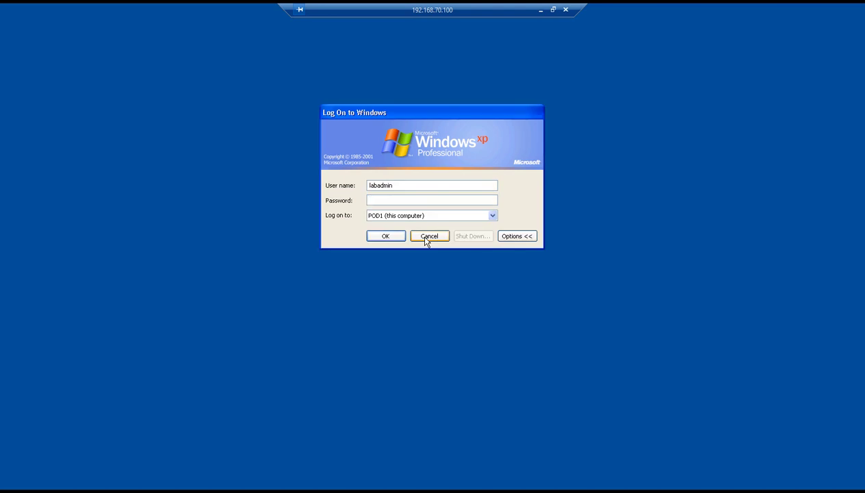
pyautogui.write('••••••••')
# Step: On R1 (COM5), stop the ping, delete static route 0.0.0.0/0 and commit
pyautogui.press('Return')
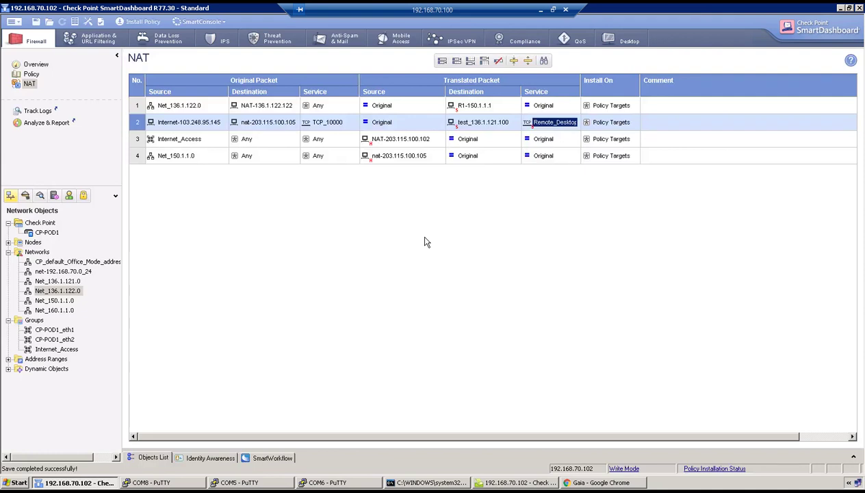
pyautogui.click(219, 482)
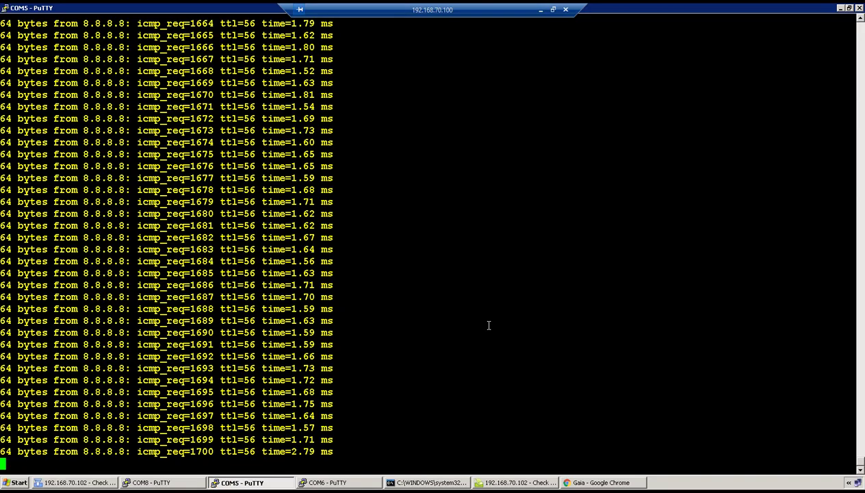
pyautogui.hotkey('ctrl', 'c')
pyautogui.press('Return')
pyautogui.press('Return')
pyautogui.press('Return')
pyautogui.press('Return')
pyautogui.write('configure')
pyautogui.press('Return')
pyautogui.write('d')
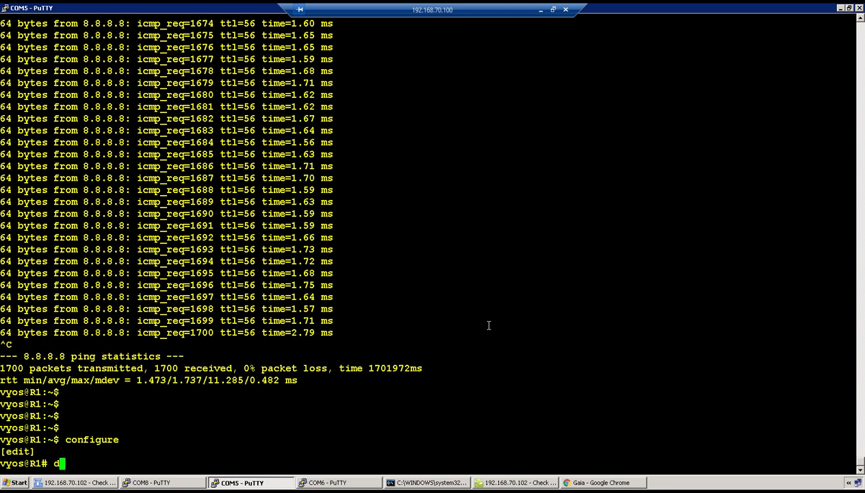
pyautogui.write('elete protocols static ')
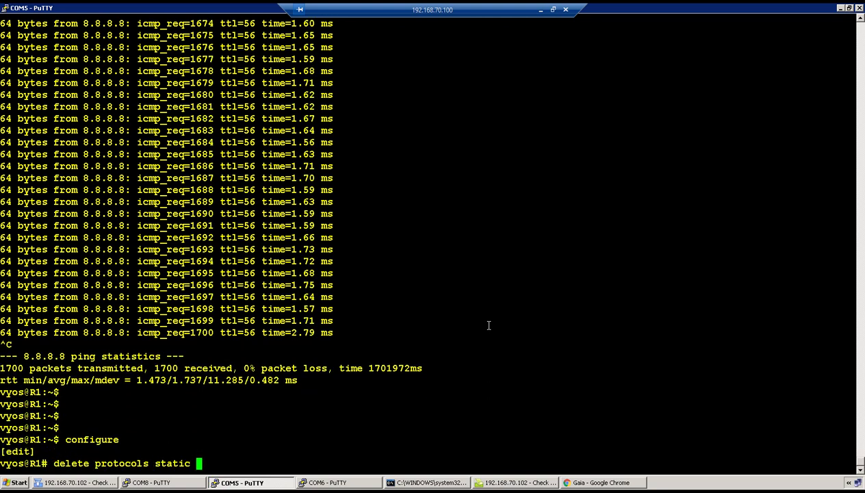
pyautogui.write('route 0.0.0.0/0')
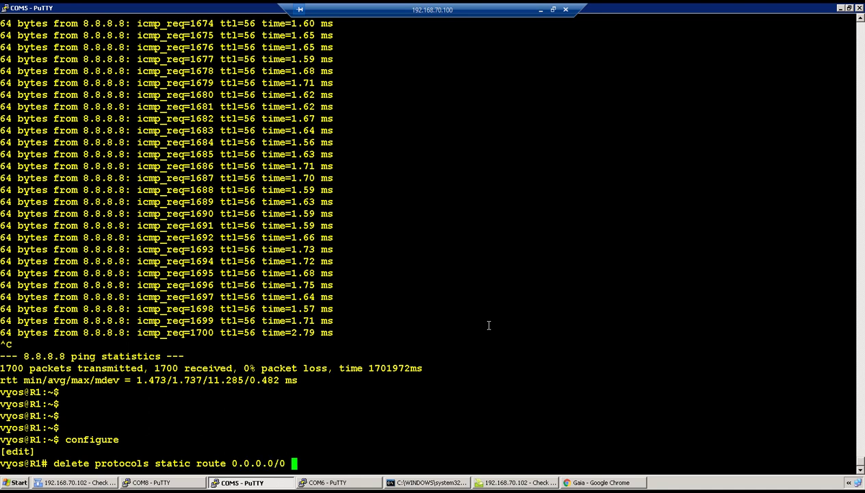
pyautogui.press('Return')
pyautogui.write('ommit')
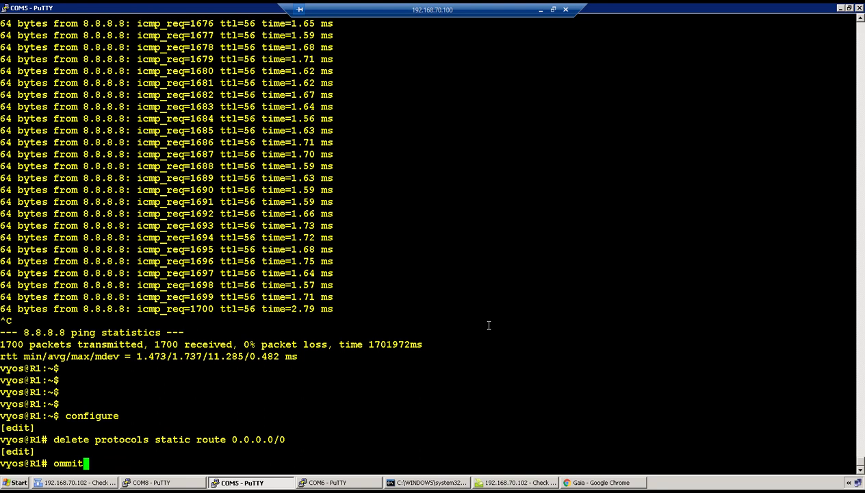
pyautogui.press('BackSpace')
pyautogui.press('BackSpace')
pyautogui.press('BackSpace')
pyautogui.press('BackSpace')
pyautogui.press('BackSpace')
pyautogui.write('commit')
pyautogui.press('Return')
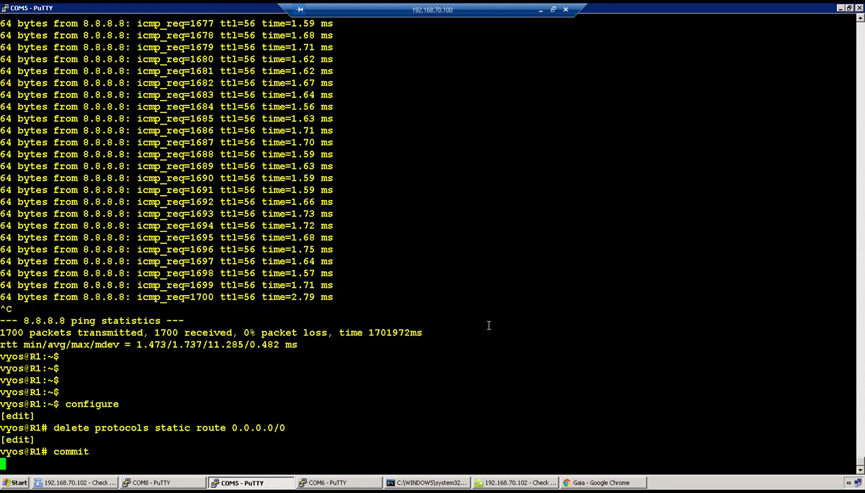
# Step: On R2 (COM6), enter configure mode and type 'delete protocols static'
pyautogui.click(339, 482)
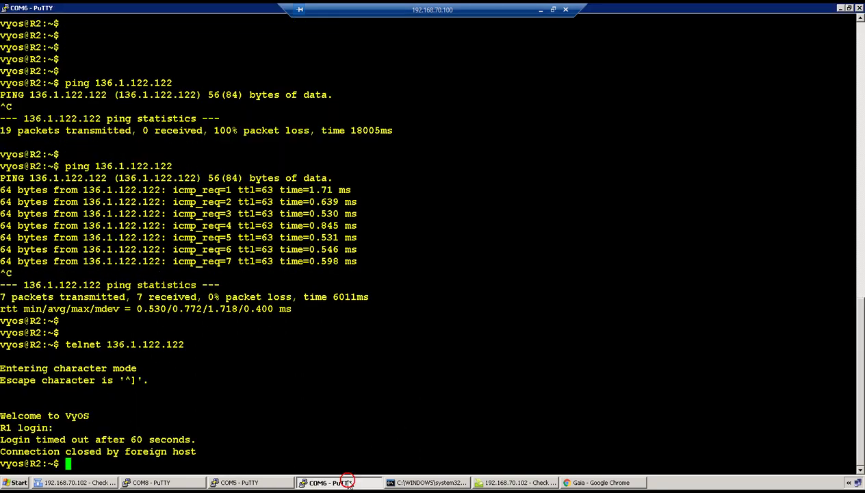
pyautogui.press('Return')
pyautogui.press('Return')
pyautogui.write('configure')
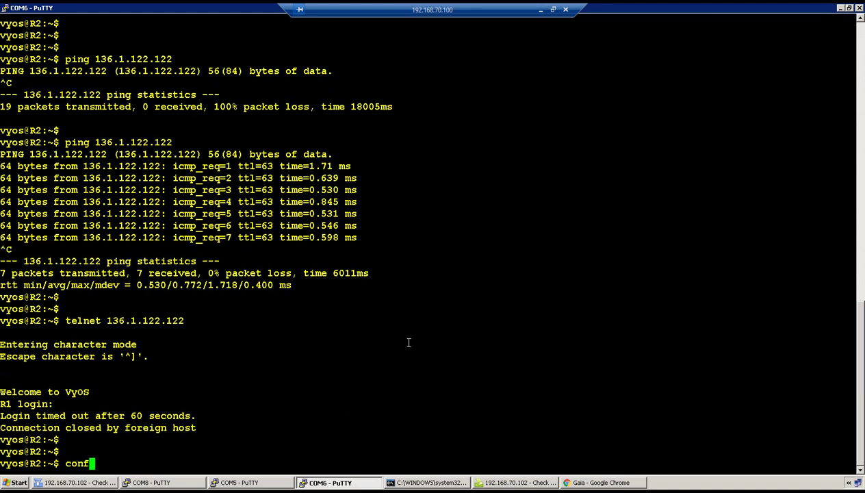
pyautogui.press('Return')
pyautogui.press('Return')
pyautogui.write('delete protocols st')
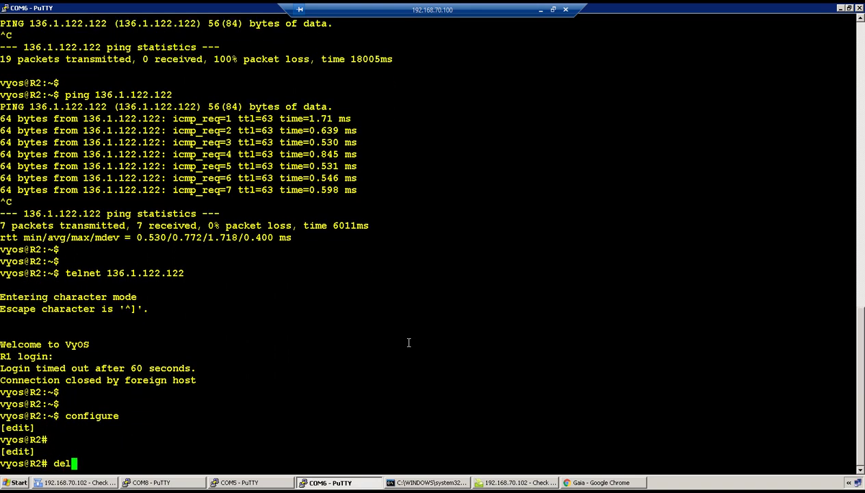
pyautogui.press('Tab')
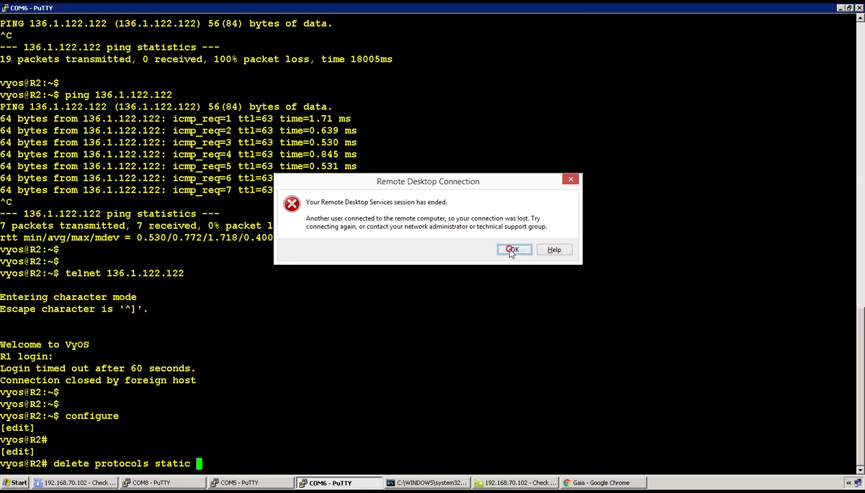
# Step: Dismiss the session-ended notice and reopen the remote lab session
pyautogui.click(503, 246)
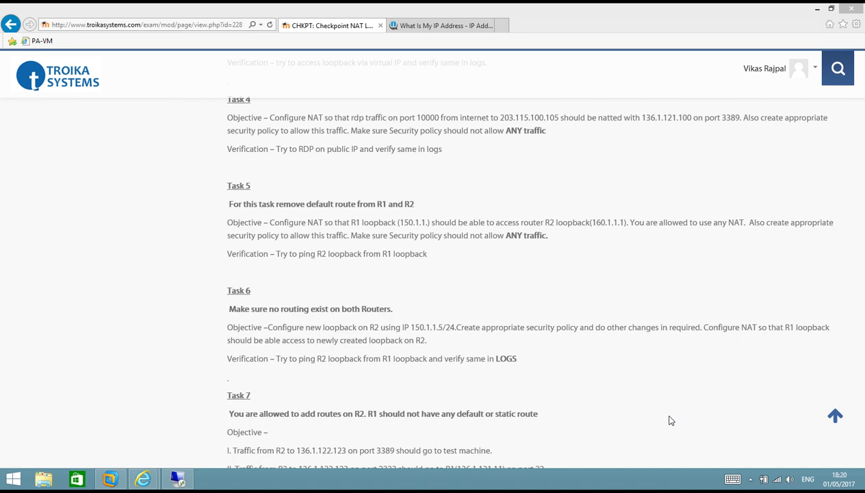
pyautogui.click(179, 478)
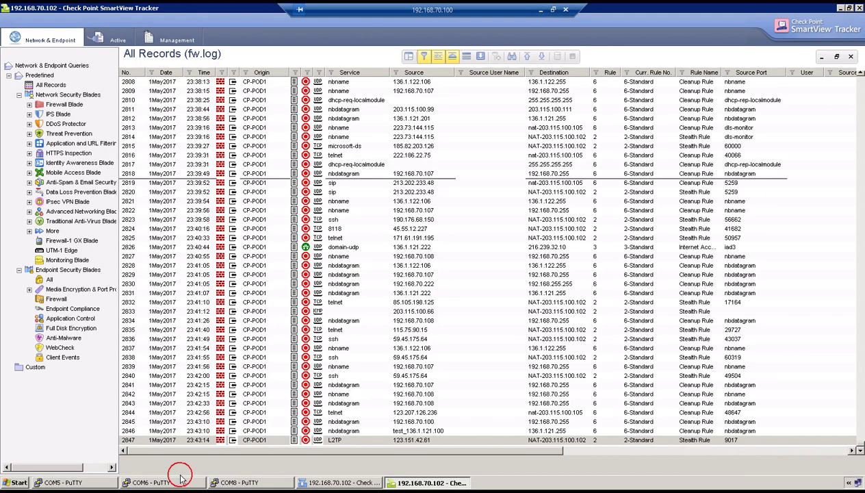
# Step: Highlight R1's and R2's routing tables showing no default route, then minimize the remote session
pyautogui.click(89, 483)
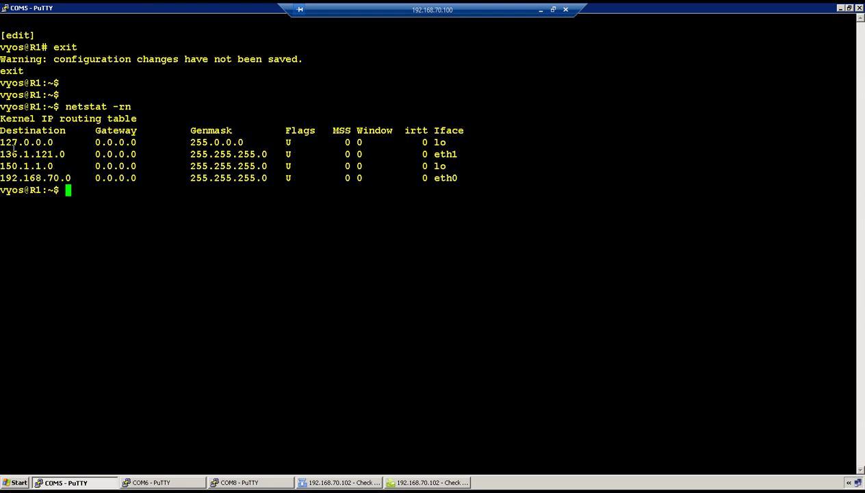
pyautogui.moveTo(2, 142); pyautogui.dragTo(457, 177)
pyautogui.click(180, 483)
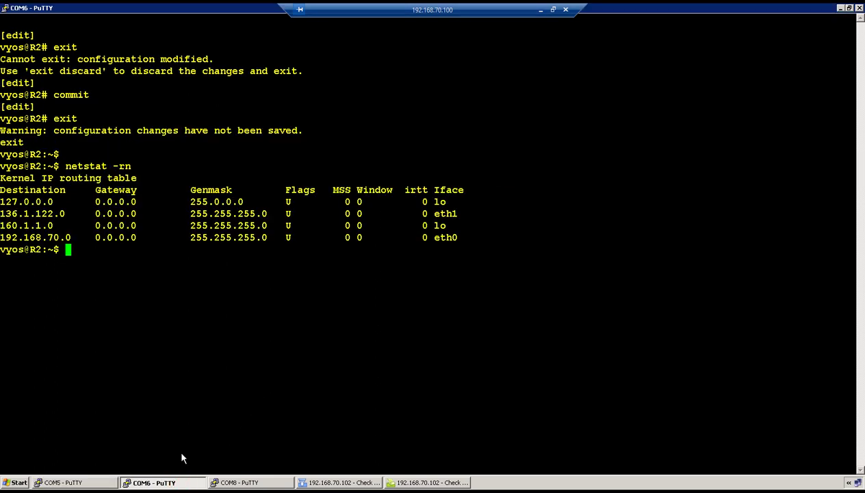
pyautogui.moveTo(2, 201); pyautogui.dragTo(466, 234)
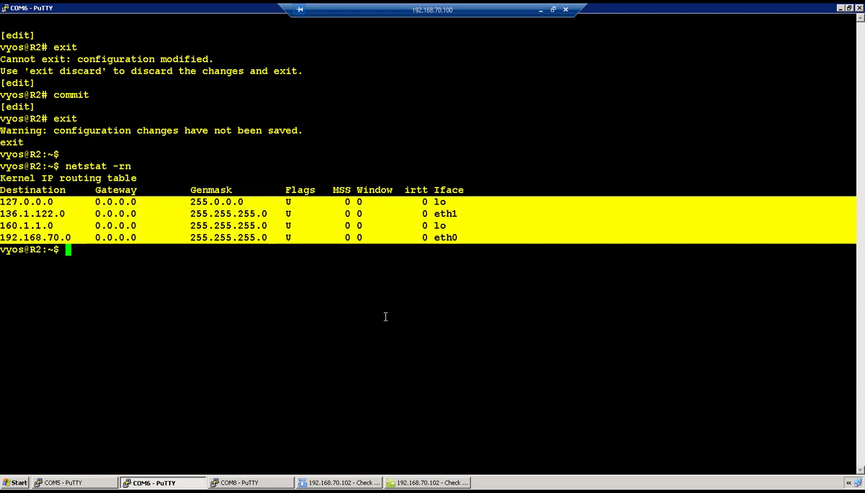
pyautogui.click(541, 11)
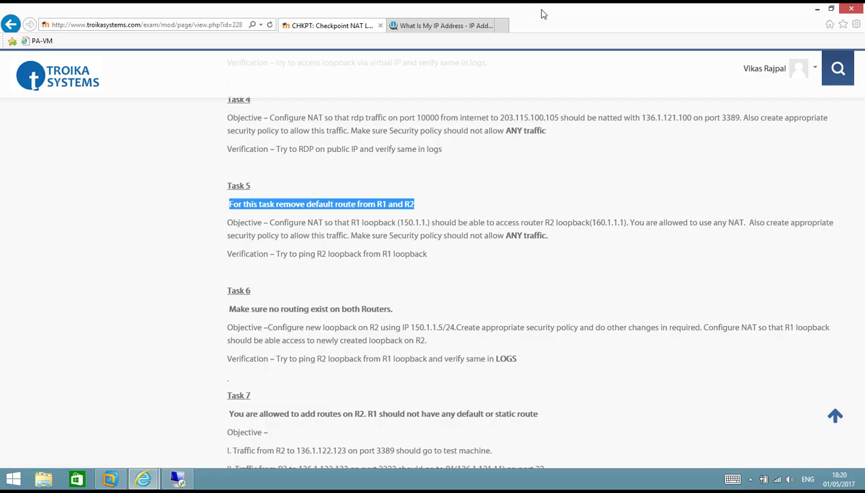
# Step: Highlight Task 5's loopback-reachability objective, then return to the remote session
pyautogui.click(353, 249)
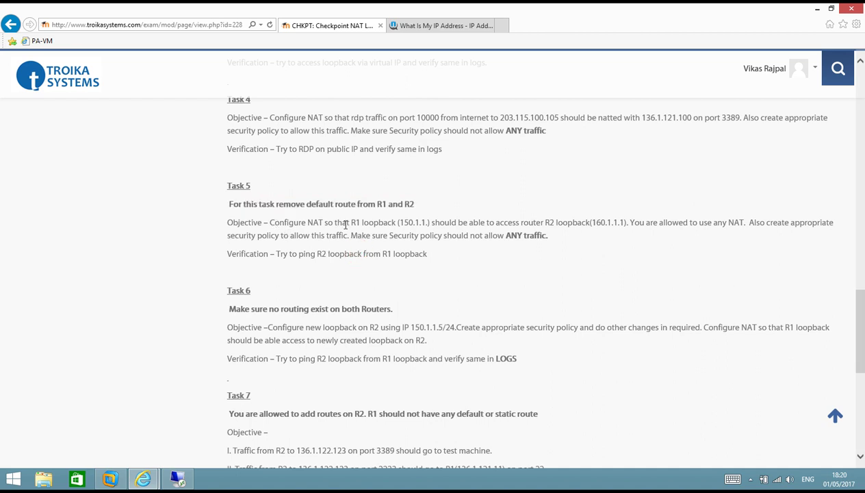
pyautogui.moveTo(334, 222); pyautogui.dragTo(612, 222)
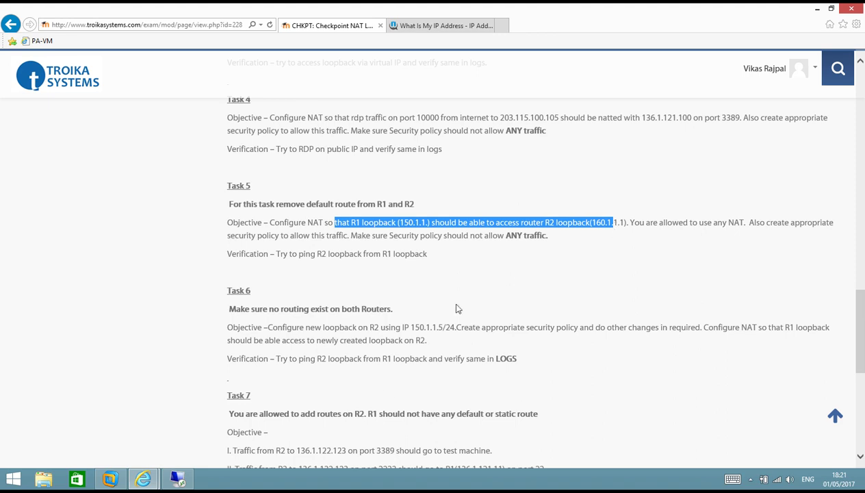
pyautogui.click(178, 472)
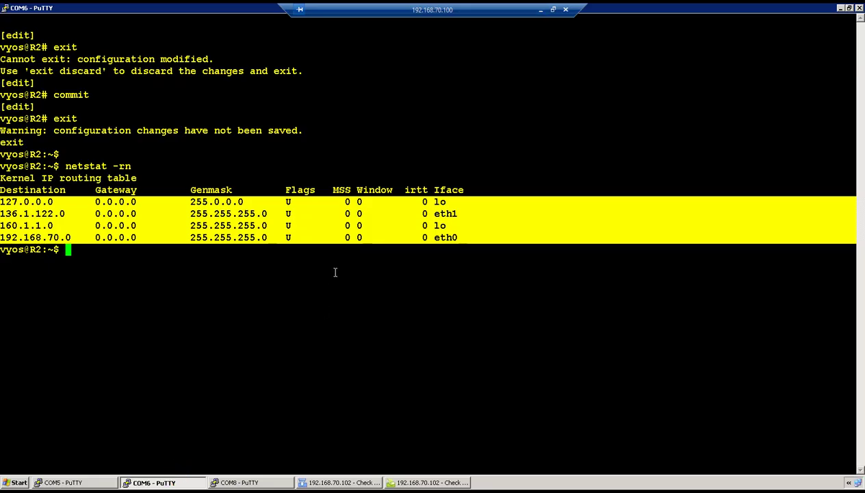
# Step: Type and erase 'ping 160.1.1.1 interface 150.1.1.1' on R2, then switch to R1's console
pyautogui.write('ping 160.1.1.')
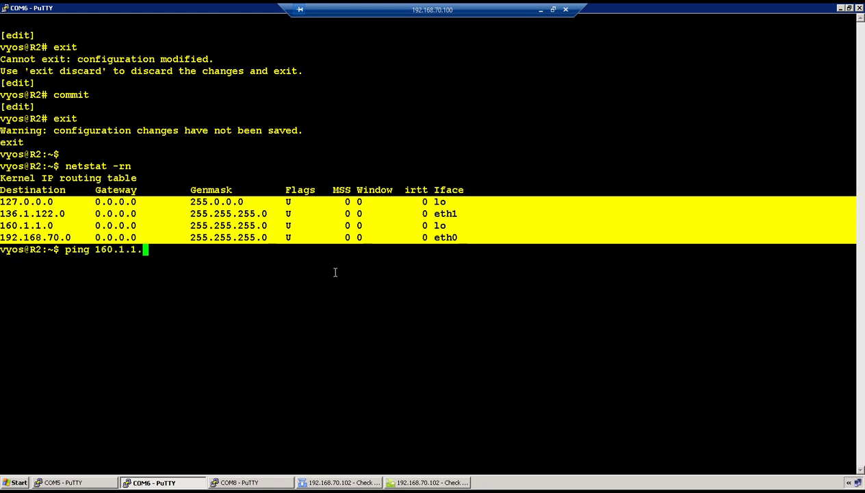
pyautogui.write('1 interface 150.1')
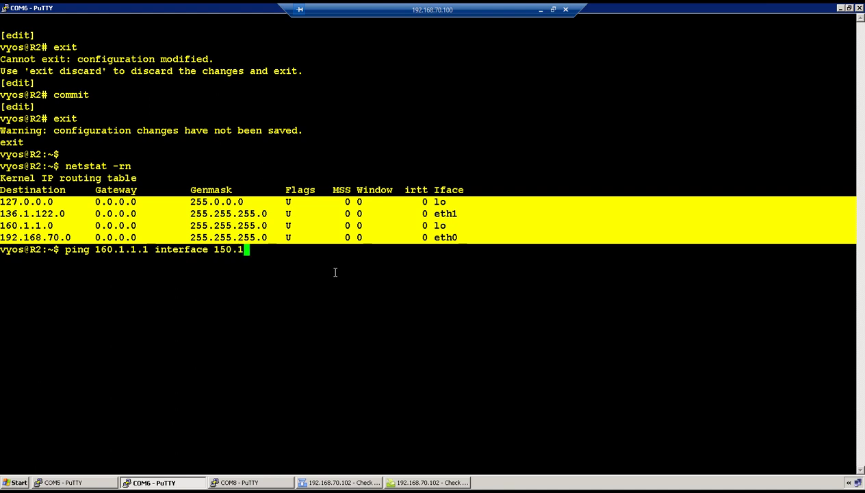
pyautogui.write('.1.1')
pyautogui.press('BackSpace')
pyautogui.press('BackSpace')
pyautogui.press('BackSpace')
pyautogui.press('BackSpace')
pyautogui.press('BackSpace')
pyautogui.press('BackSpace')
pyautogui.press('BackSpace')
pyautogui.press('BackSpace')
pyautogui.press('BackSpace')
pyautogui.press('BackSpace')
pyautogui.press('BackSpace')
pyautogui.press('BackSpace')
pyautogui.press('BackSpace')
pyautogui.press('BackSpace')
pyautogui.press('BackSpace')
pyautogui.press('BackSpace')
pyautogui.press('BackSpace')
pyautogui.press('BackSpace')
pyautogui.press('BackSpace')
pyautogui.press('BackSpace')
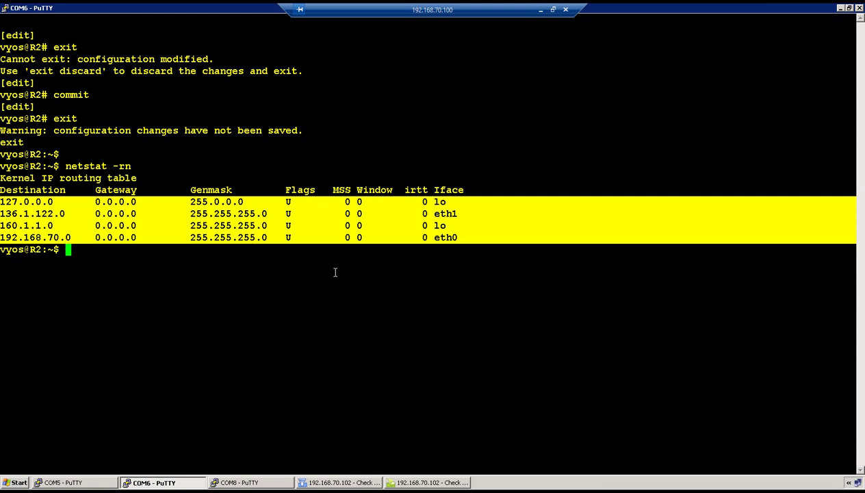
pyautogui.click(126, 280)
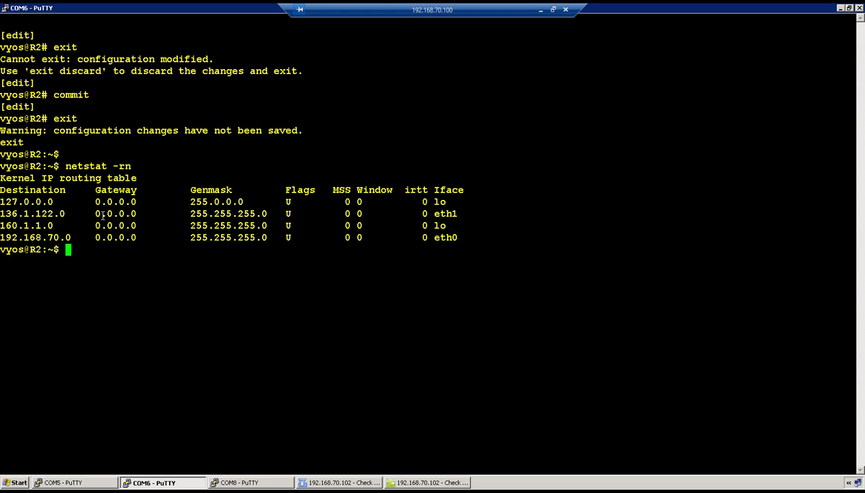
pyautogui.click(96, 481)
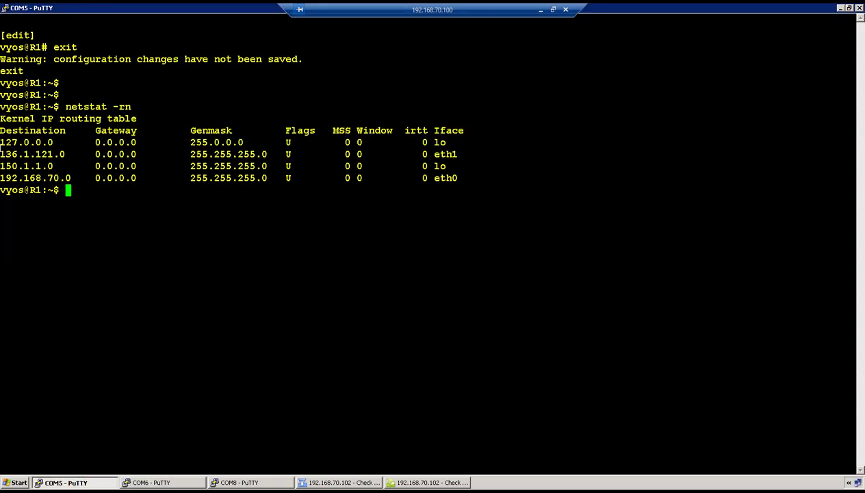
# Step: Highlight R1's 136.1.121.0, 150.1.1.0 and 192.168.70.0 routes
pyautogui.moveTo(1, 154); pyautogui.dragTo(77, 155)
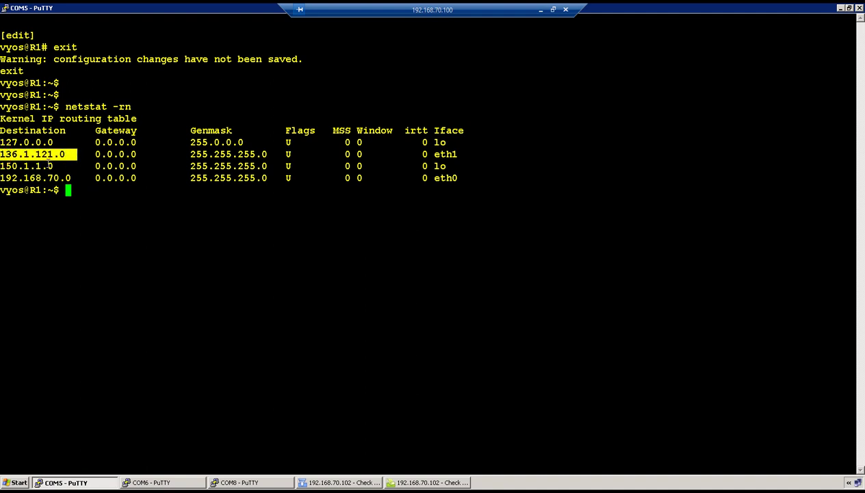
pyautogui.moveTo(1, 166); pyautogui.dragTo(60, 166)
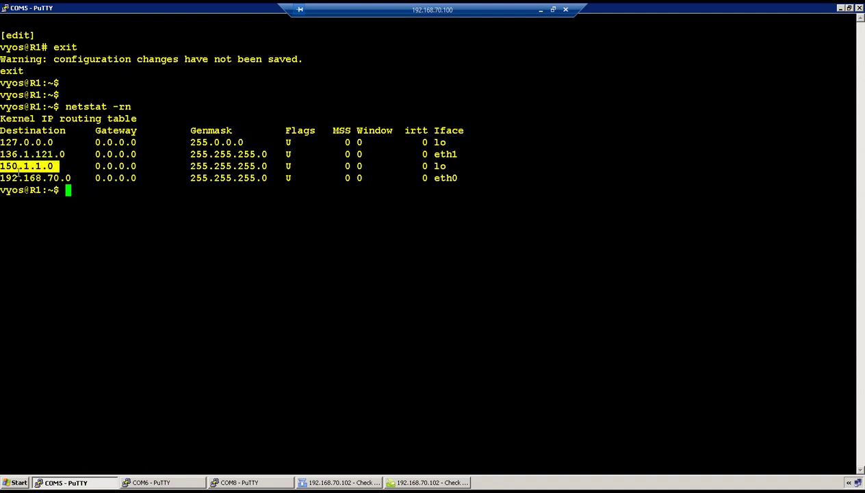
pyautogui.moveTo(1, 178); pyautogui.dragTo(65, 178)
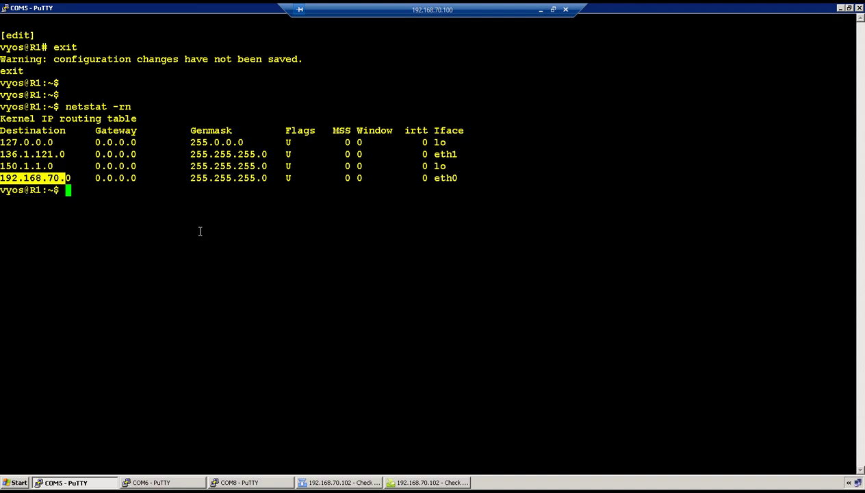
# Step: Glance at the task page, then bring up Check Point SmartDashboard
pyautogui.click(540, 10)
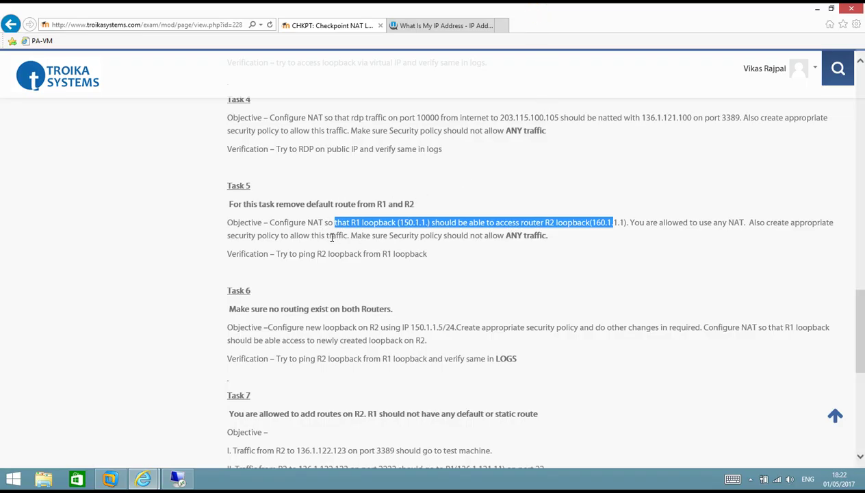
pyautogui.click(177, 478)
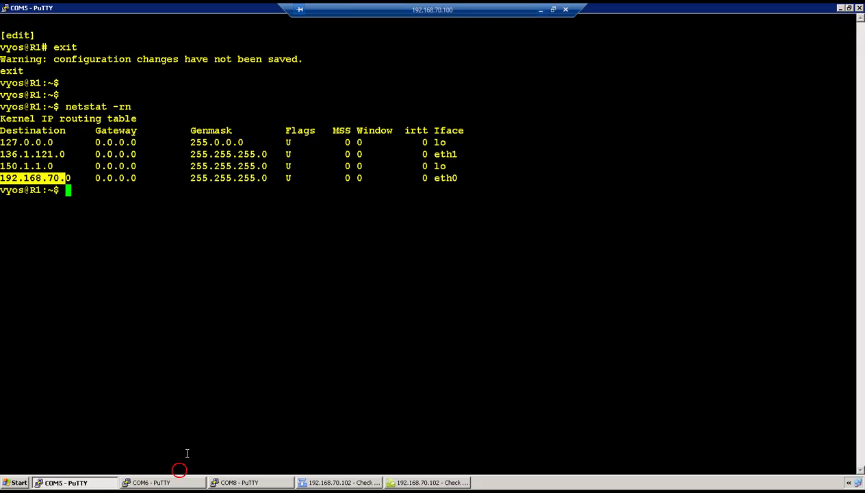
pyautogui.click(326, 483)
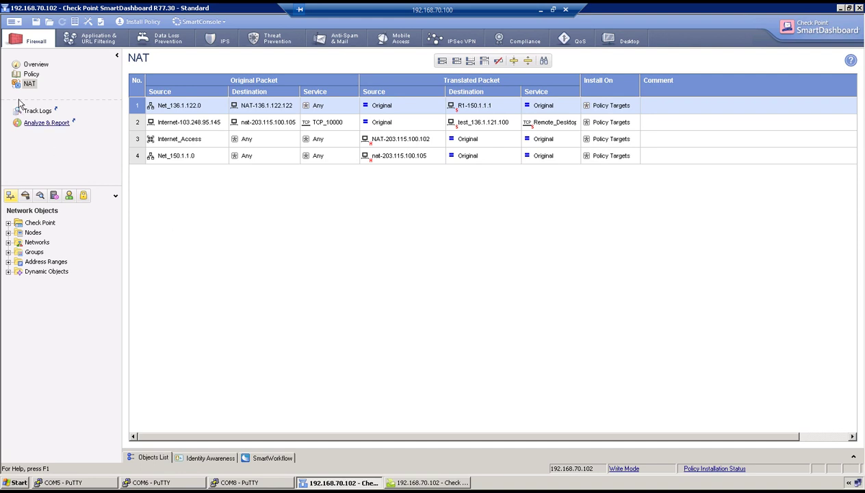
# Step: Insert a new policy rule below rule 5, Terminal Server Access
pyautogui.click(31, 74)
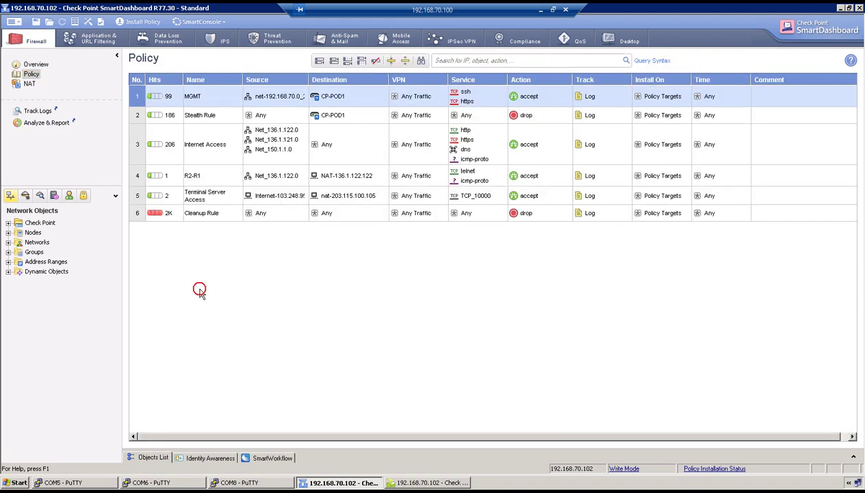
pyautogui.rightClick(140, 195)
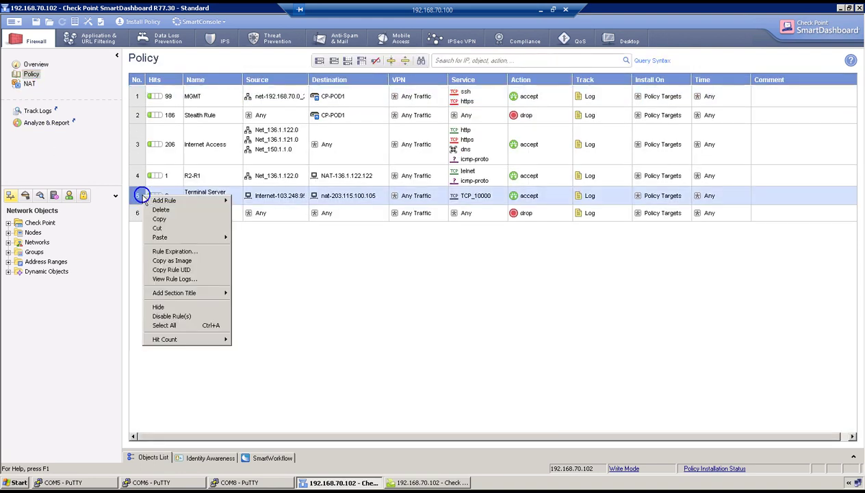
pyautogui.click(321, 291)
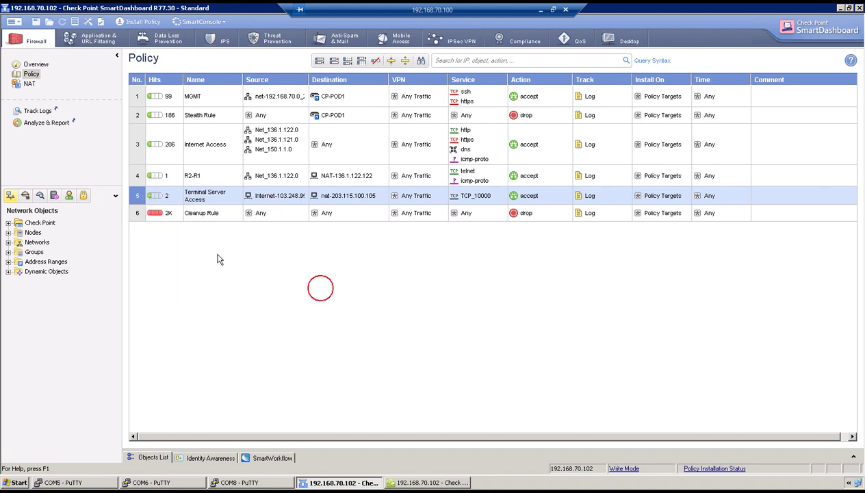
pyautogui.rightClick(138, 197)
pyautogui.moveTo(202, 201)
pyautogui.click(243, 210)
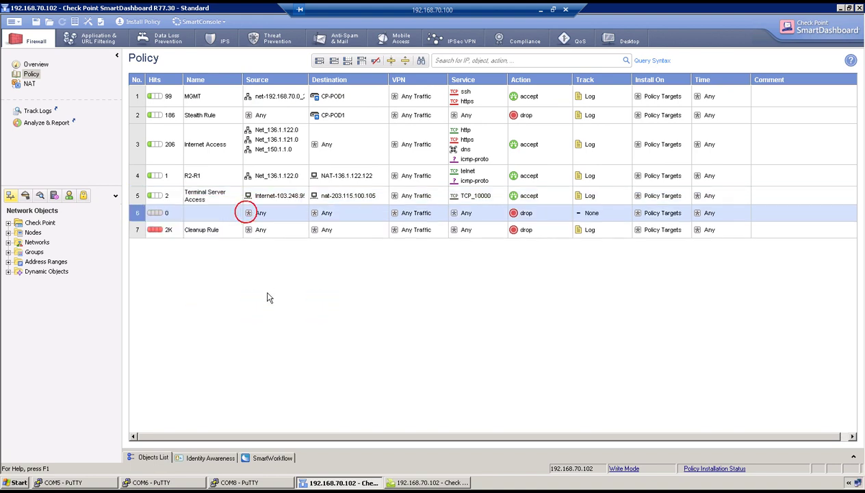
# Step: Name the new rule R1-R2 and set its source to Net_150.1.1.0
pyautogui.doubleClick(205, 211)
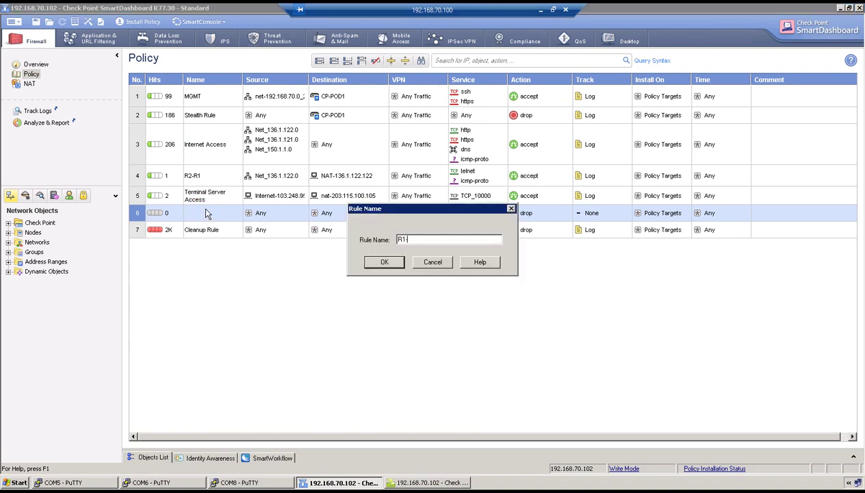
pyautogui.click(378, 261)
pyautogui.click(262, 215)
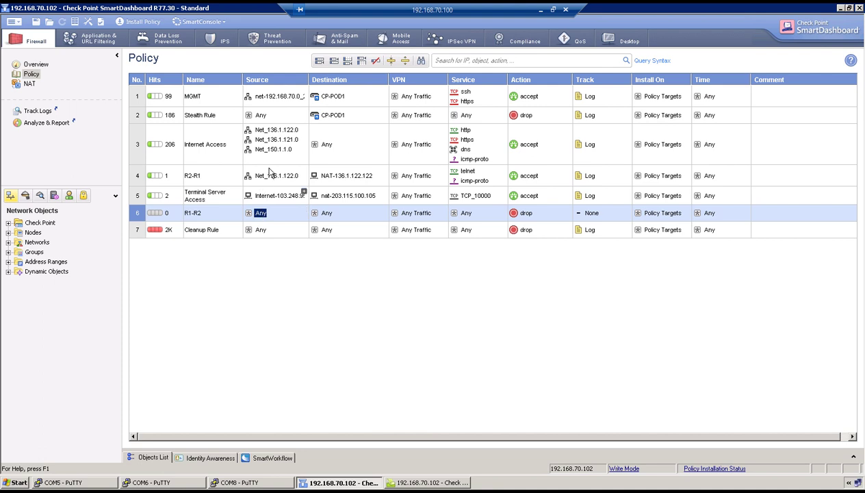
pyautogui.moveTo(271, 149); pyautogui.dragTo(264, 214)
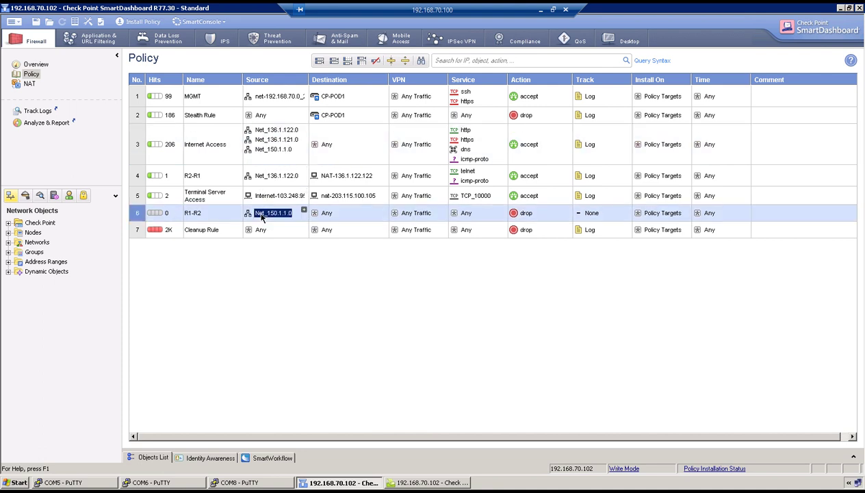
# Step: From rule 6's Destination cell, start a new Host object via Network Object > New > Host
pyautogui.click(326, 213)
pyautogui.rightClick(326, 212)
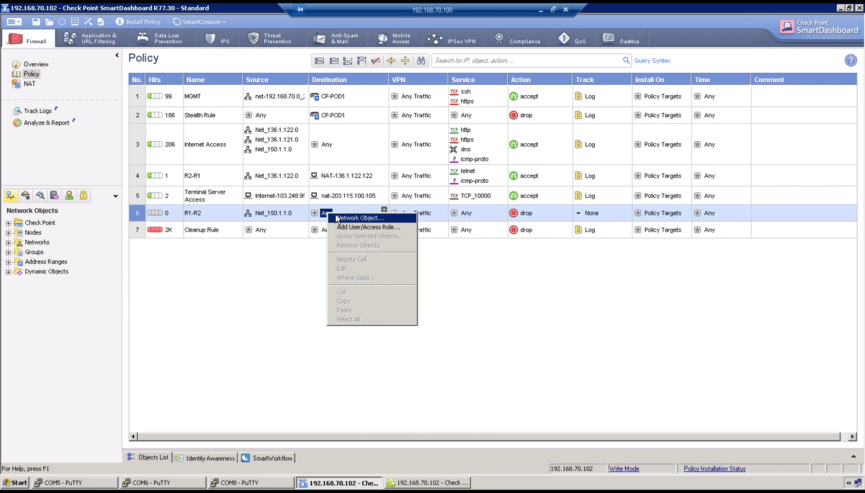
pyautogui.click(336, 218)
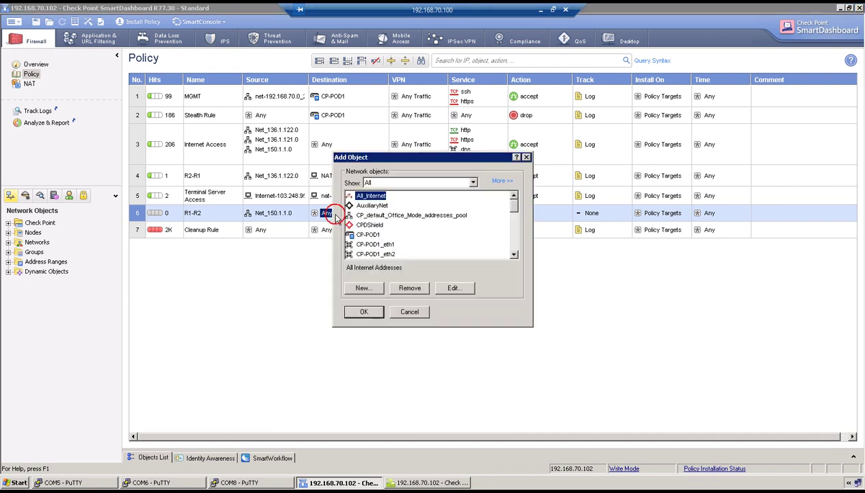
pyautogui.click(363, 287)
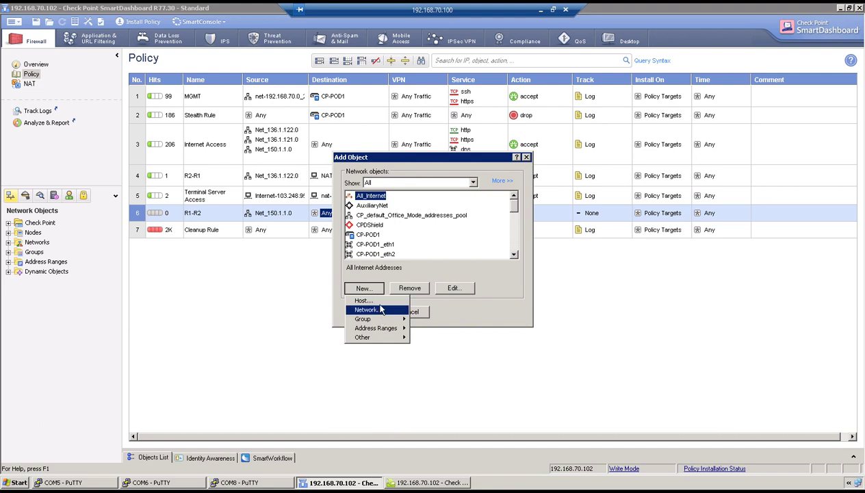
pyautogui.click(373, 300)
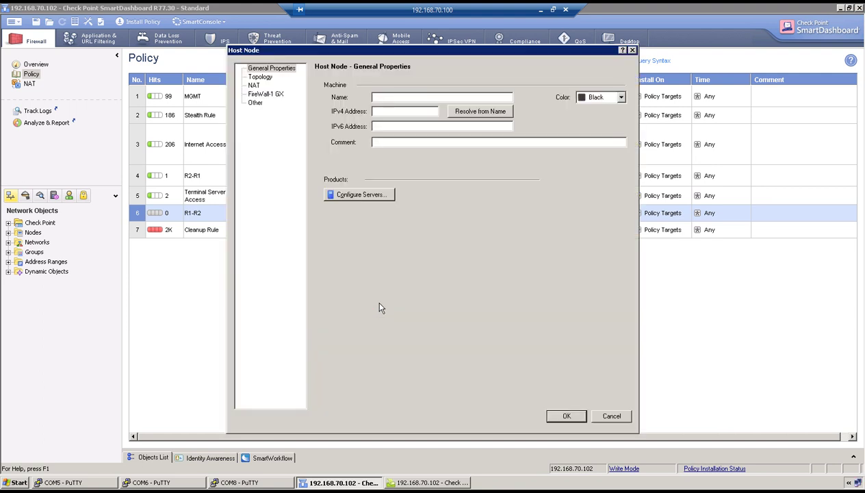
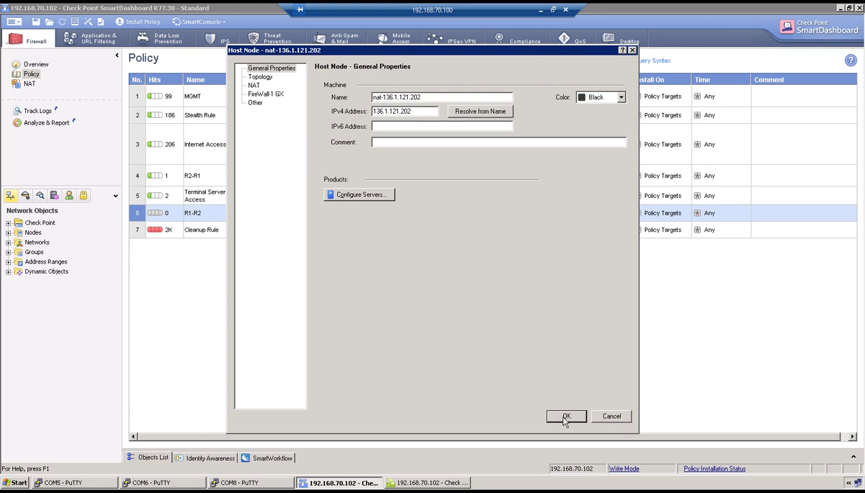
pyautogui.click(564, 418)
# Step: Set rule 6's destination to nat-136.1.121.202 and add telnet and icmp-proto as its services
pyautogui.click(365, 314)
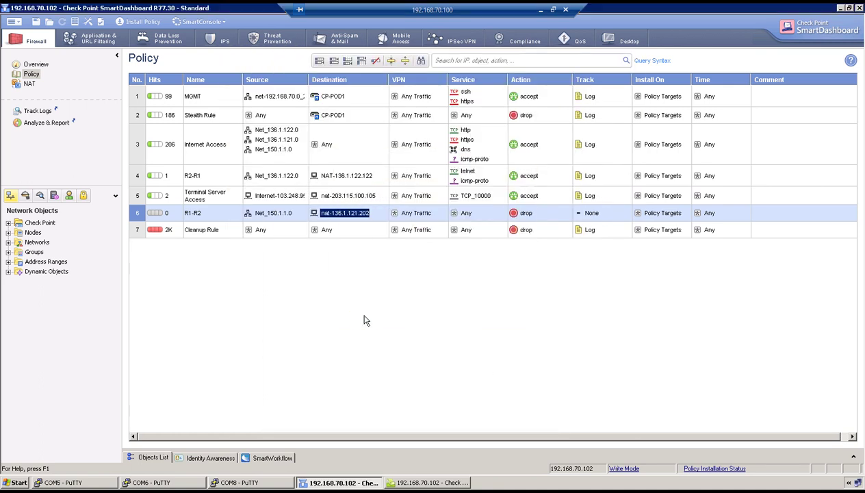
pyautogui.rightClick(461, 215)
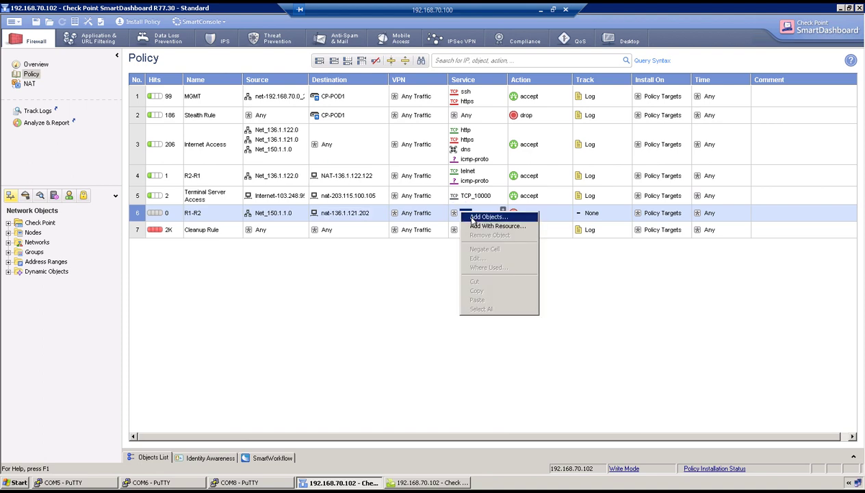
pyautogui.click(473, 217)
pyautogui.write('telnet')
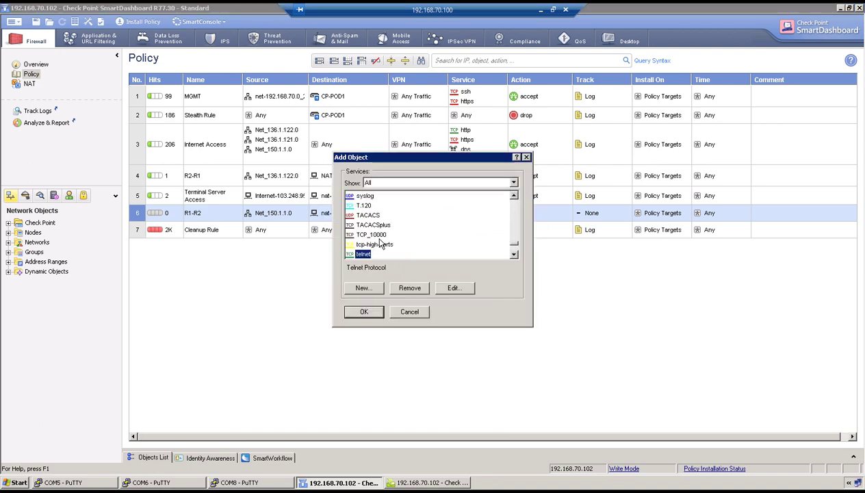
pyautogui.click(364, 312)
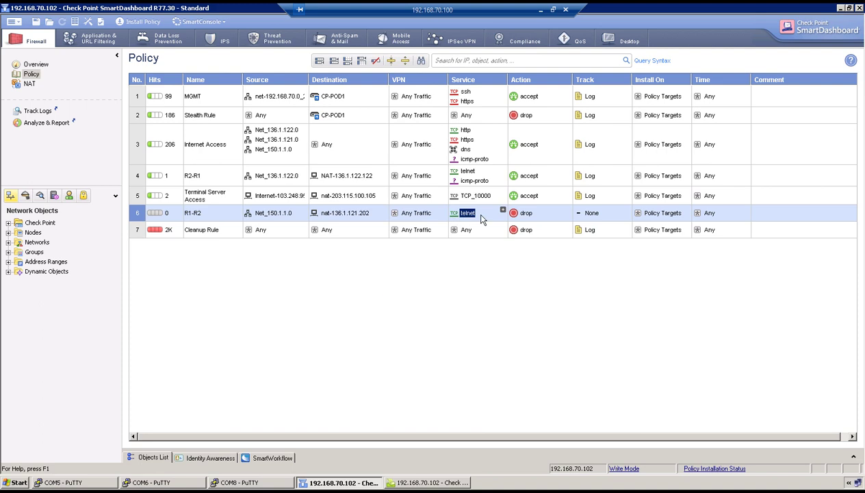
pyautogui.rightClick(480, 214)
pyautogui.click(506, 220)
pyautogui.click(382, 235)
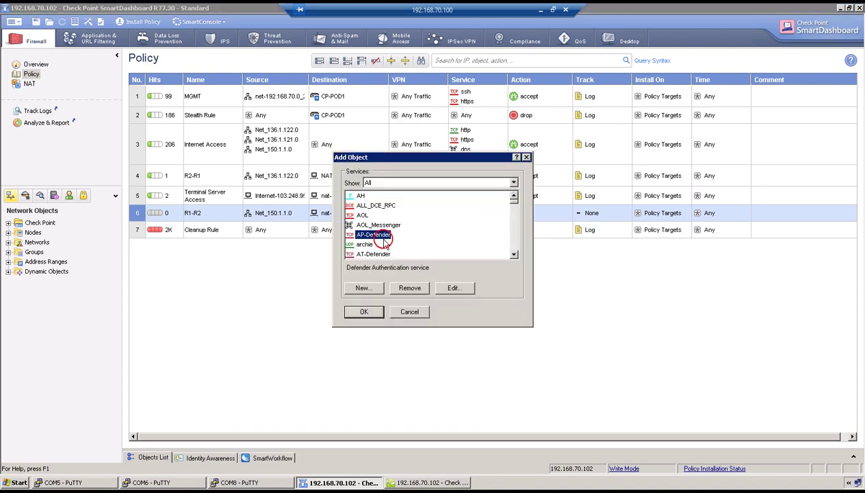
pyautogui.write('icmp')
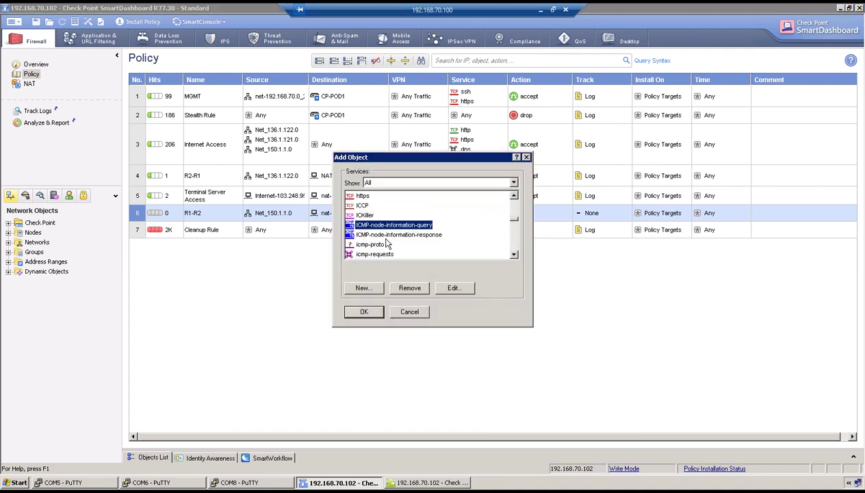
pyautogui.doubleClick(372, 244)
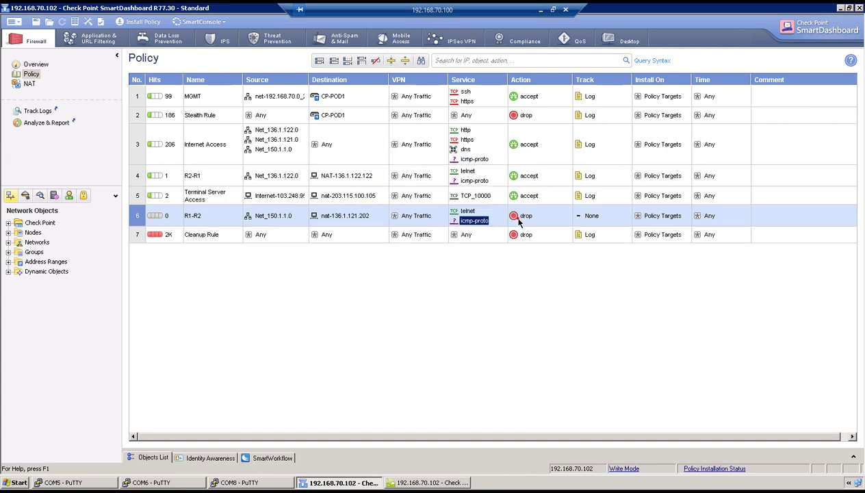
# Step: Set rule 6's action to accept and its track to Log, then go to the NAT rules
pyautogui.rightClick(519, 222)
pyautogui.click(541, 240)
pyautogui.rightClick(588, 217)
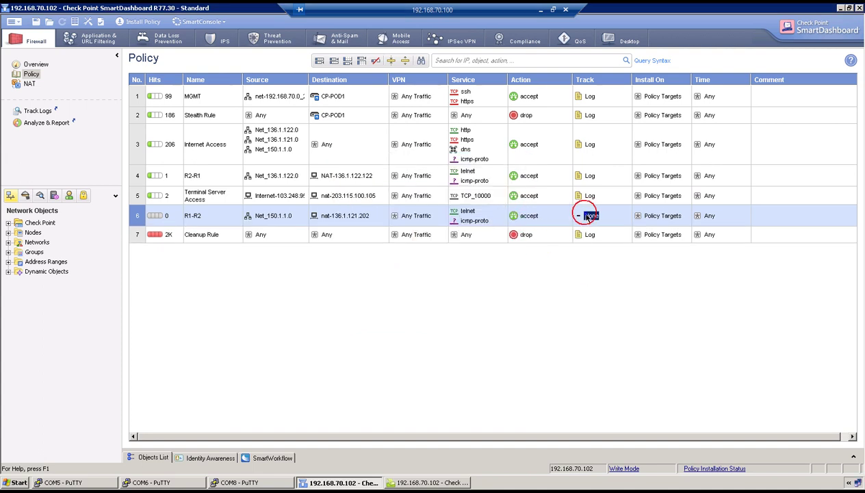
pyautogui.click(605, 235)
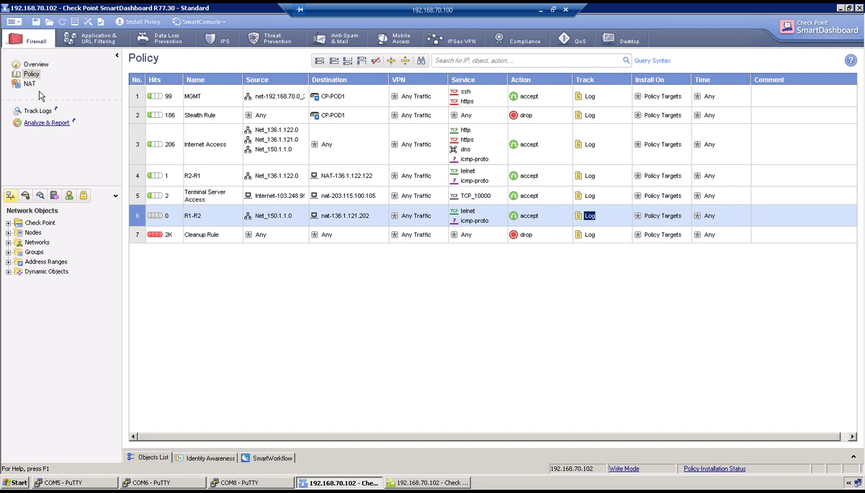
pyautogui.click(30, 84)
# Step: Insert a new top NAT rule with source Net_150.1.1.0 and destination nat-136.1.121.202
pyautogui.rightClick(138, 105)
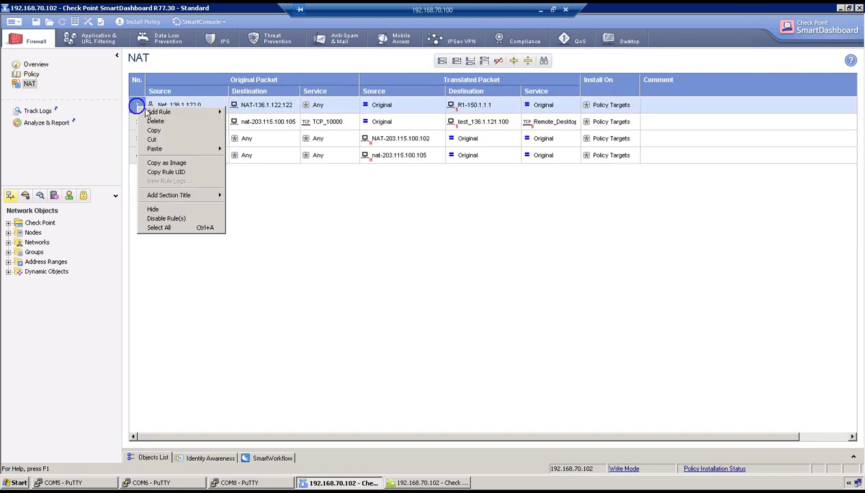
pyautogui.moveTo(146, 111)
pyautogui.click(241, 111)
pyautogui.click(260, 245)
pyautogui.click(184, 172)
pyautogui.moveTo(184, 173); pyautogui.dragTo(167, 106)
pyautogui.click(295, 103)
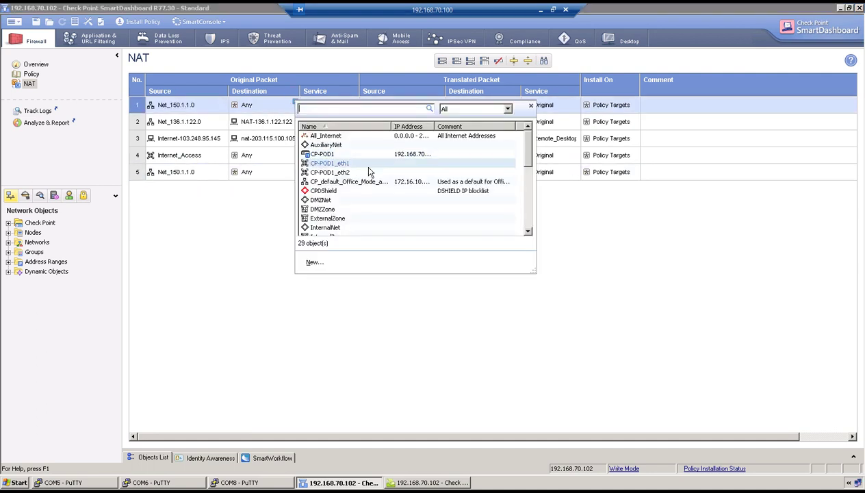
pyautogui.scroll(-4, 372, 217)
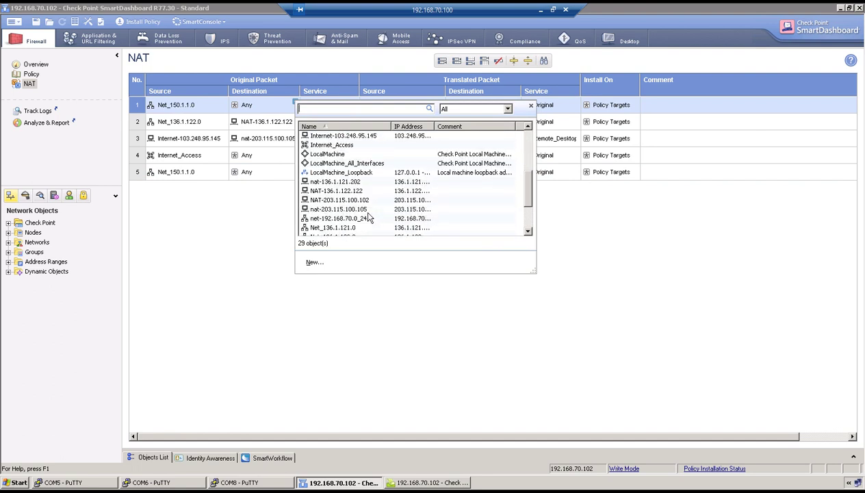
pyautogui.click(354, 181)
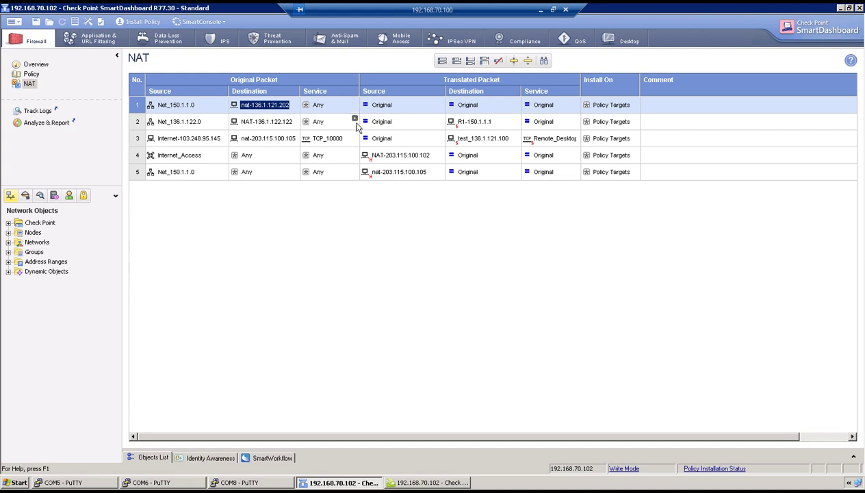
# Step: Create host R2-160.1.1.1 (160.1.1.1) and make it rule 1's translated destination
pyautogui.click(462, 104)
pyautogui.rightClick(463, 106)
pyautogui.click(478, 111)
pyautogui.click(361, 288)
pyautogui.click(428, 225)
pyautogui.moveTo(511, 209); pyautogui.dragTo(514, 244)
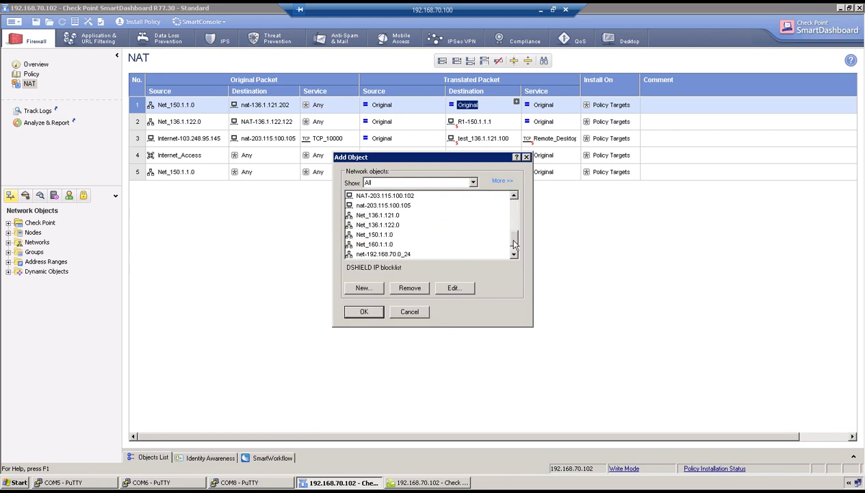
pyautogui.click(373, 287)
pyautogui.moveTo(380, 313)
pyautogui.click(438, 320)
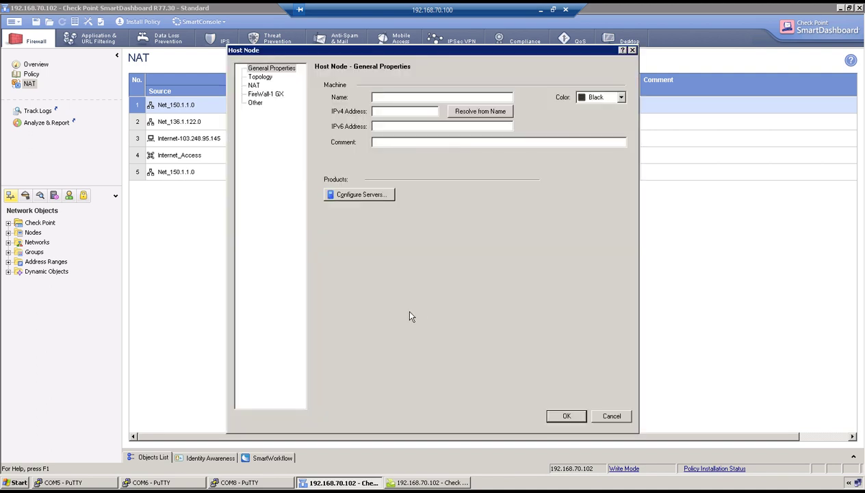
pyautogui.write('R2-160.1.1.1')
pyautogui.press('Tab')
pyautogui.write('160.1.1.')
pyautogui.click(569, 413)
pyautogui.click(365, 312)
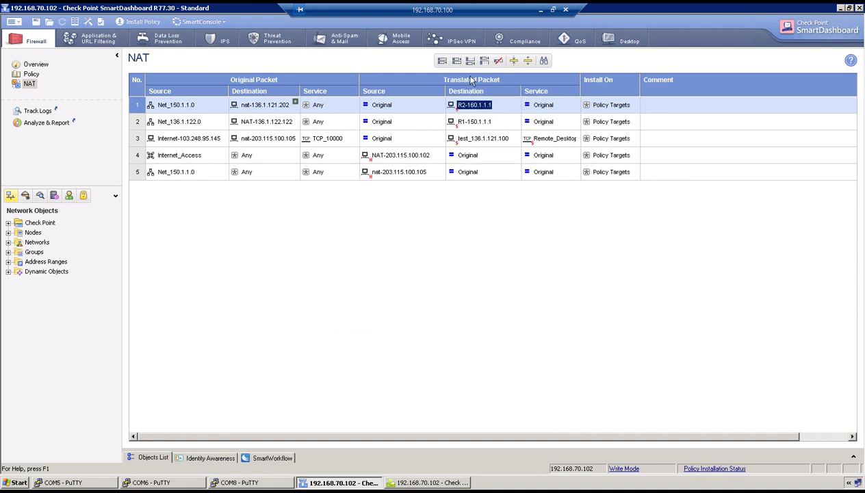
pyautogui.click(187, 484)
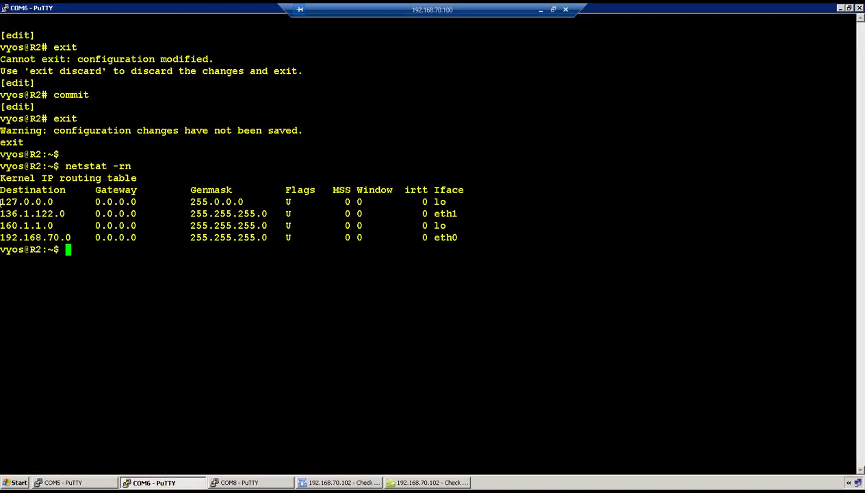
pyautogui.moveTo(2, 202); pyautogui.dragTo(457, 231)
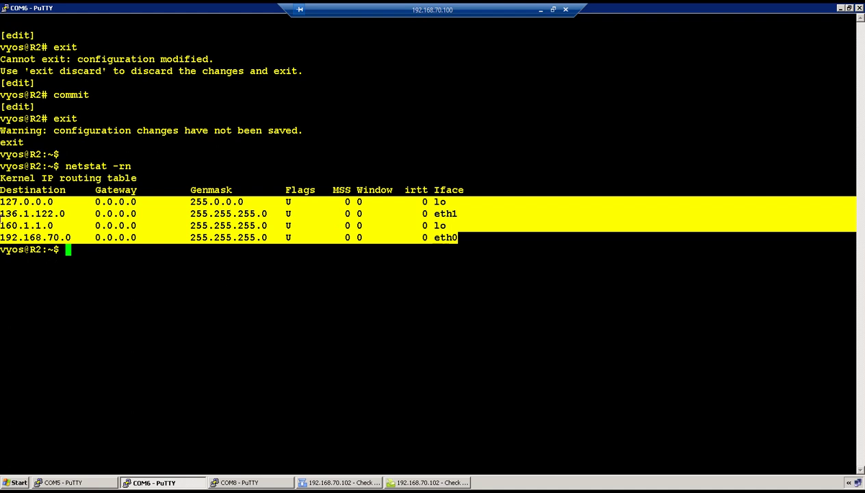
pyautogui.click(1, 216)
pyautogui.moveTo(1, 217); pyautogui.dragTo(62, 214)
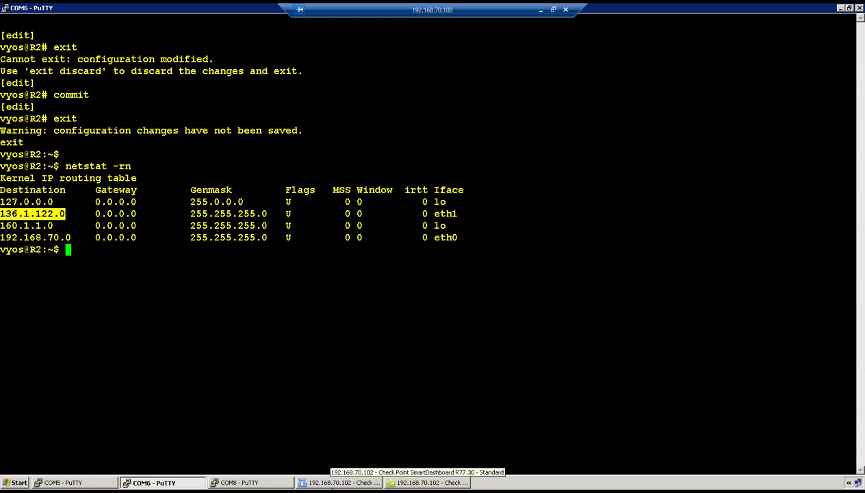
pyautogui.click(338, 482)
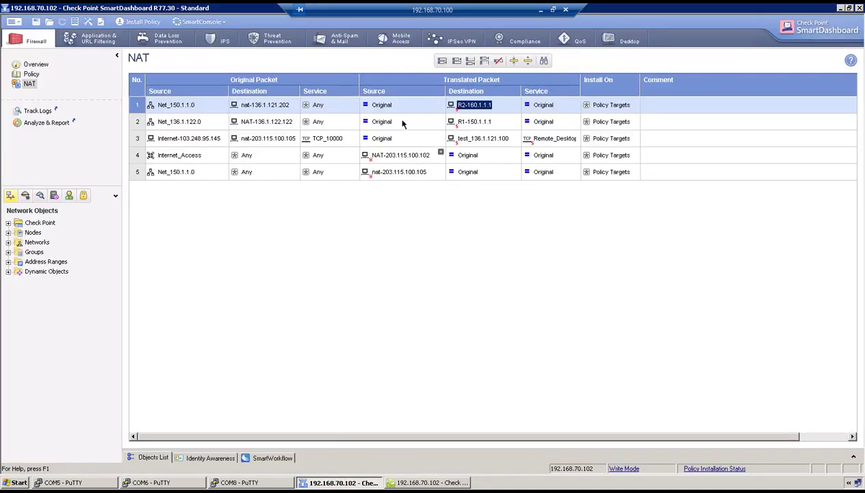
# Step: Create host fw-136.1.122.102 (136.1.122.102) as NAT rule 1's static translated source, then minimize SmartDashboard
pyautogui.rightClick(391, 108)
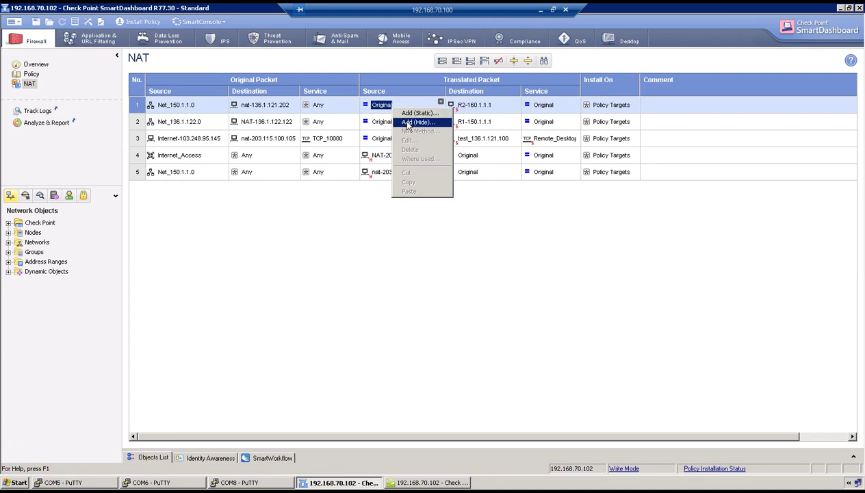
pyautogui.click(414, 112)
pyautogui.click(362, 288)
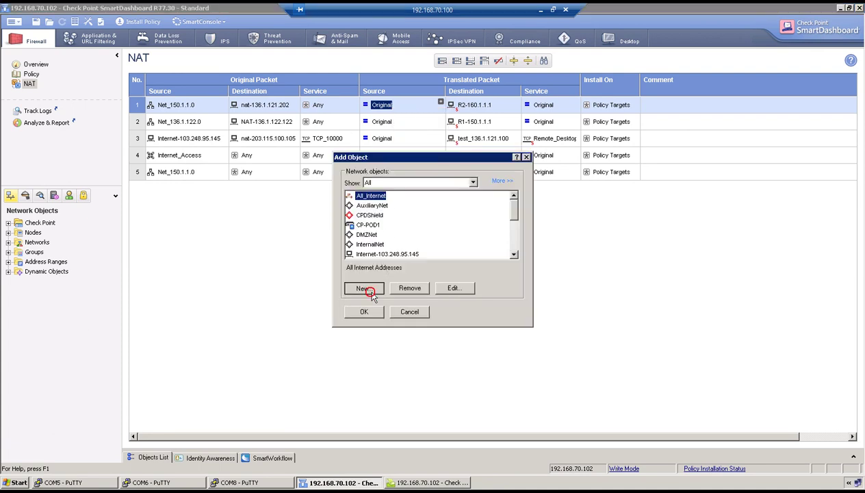
pyautogui.click(375, 309)
pyautogui.click(445, 319)
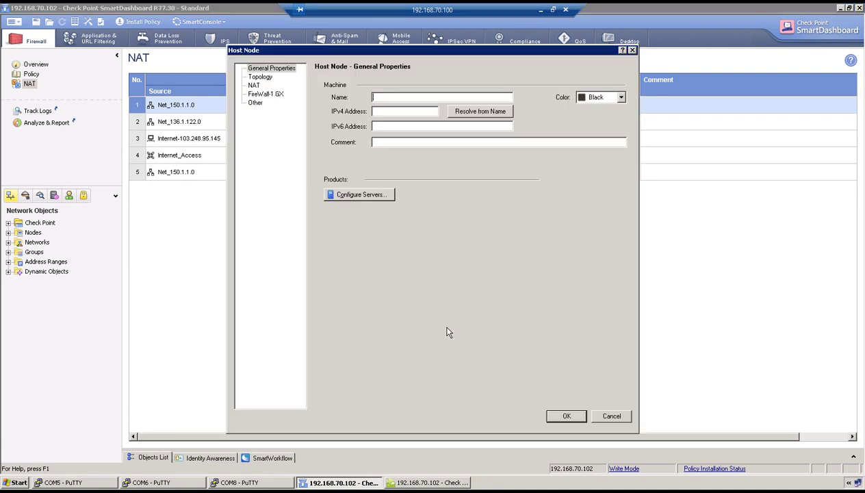
pyautogui.write('fw-136.1.122.102')
pyautogui.press('Tab')
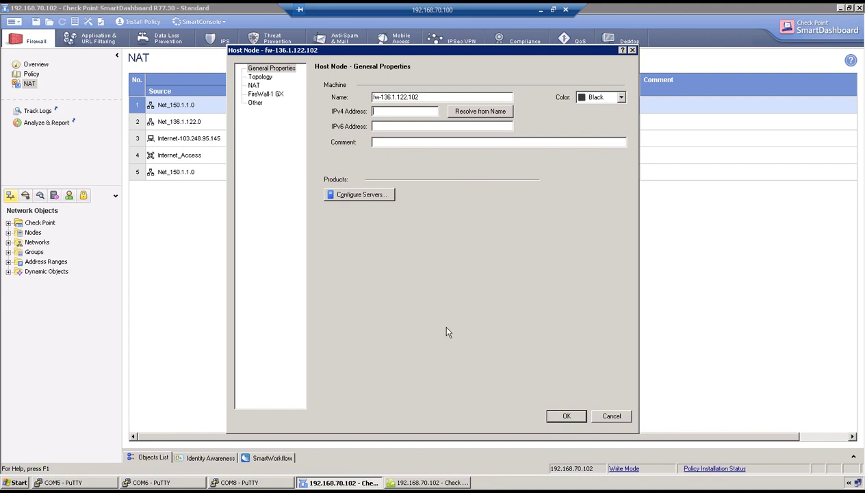
pyautogui.write('136.1.122.102')
pyautogui.click(558, 415)
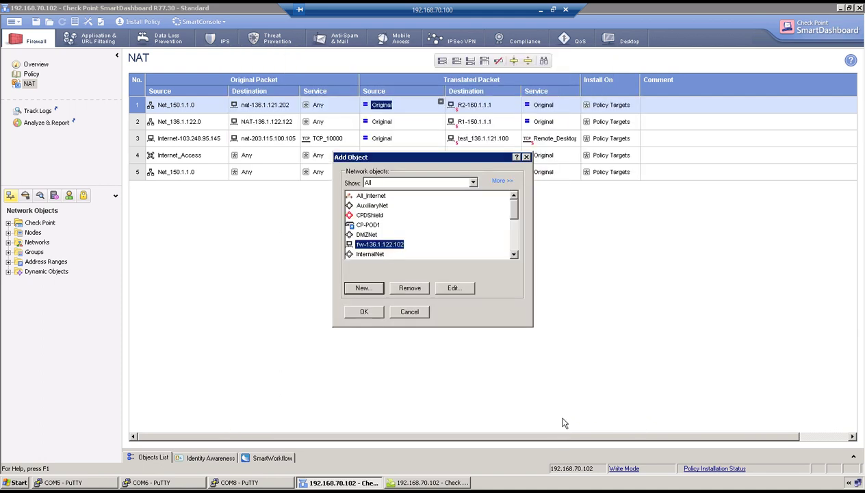
pyautogui.click(353, 311)
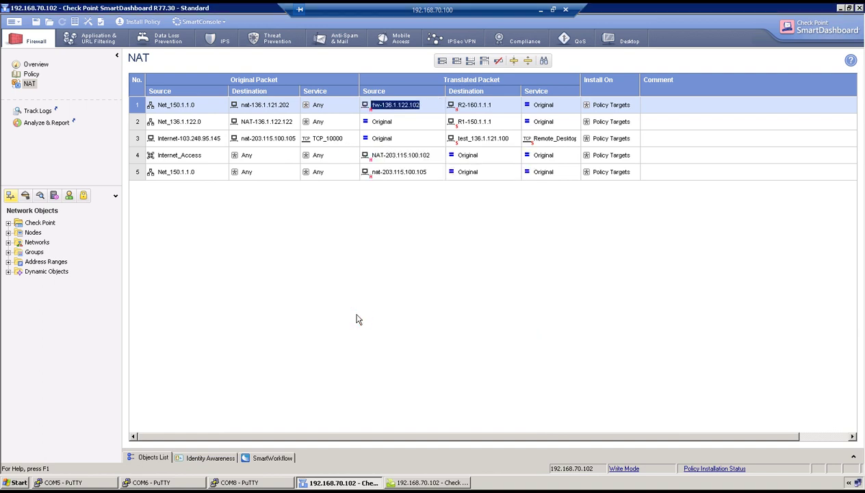
pyautogui.click(840, 9)
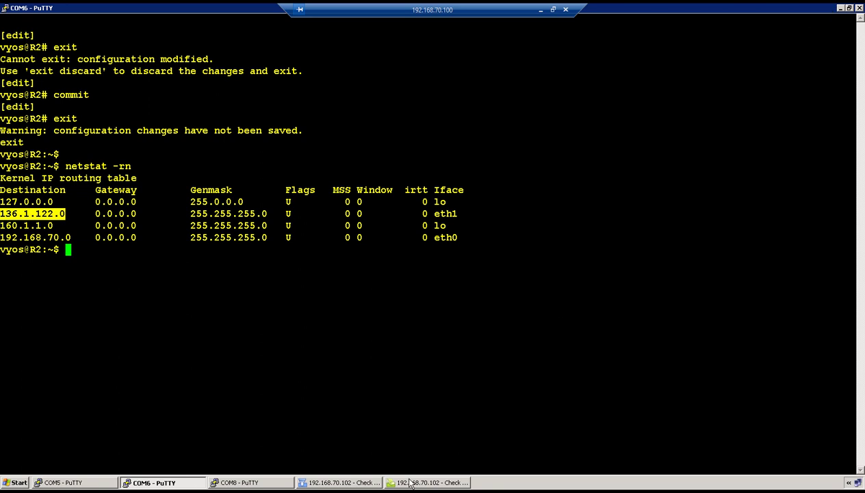
# Step: Log in to the CP-POD1 gateway console as admin
pyautogui.click(235, 481)
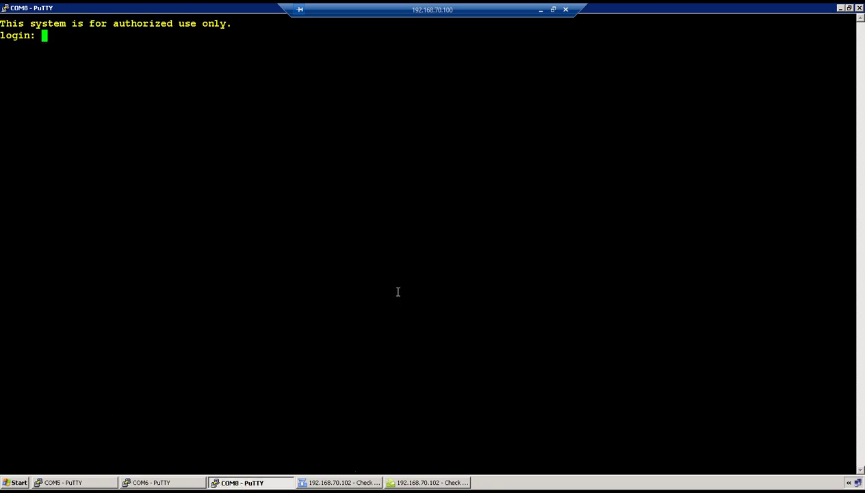
pyautogui.write('admin')
pyautogui.press('Return')
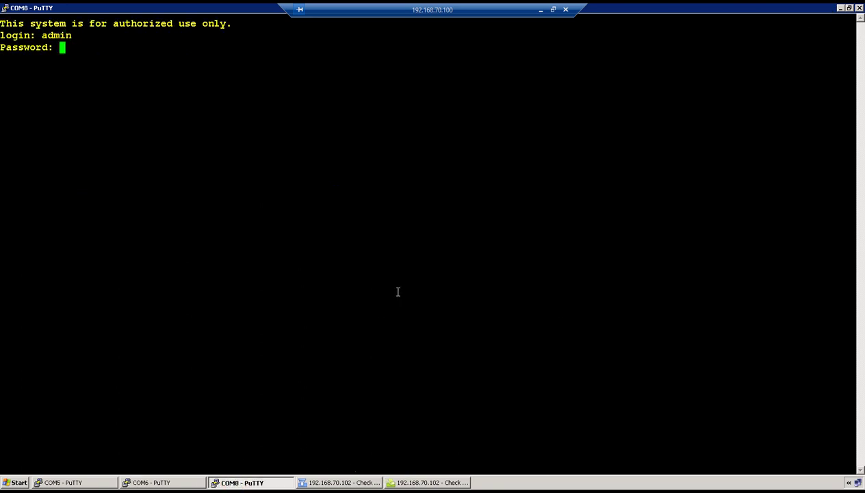
pyautogui.press('Return')
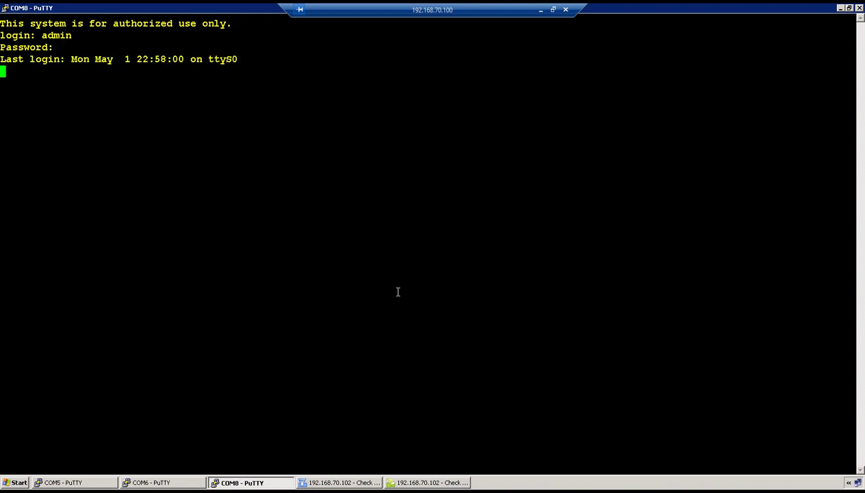
pyautogui.press('Return')
pyautogui.press('Return')
# Step: Build the command 'add arp proxy ipv4-address 136.1.121.202' at the gateway prompt
pyautogui.write('ad')
pyautogui.press('Tab')
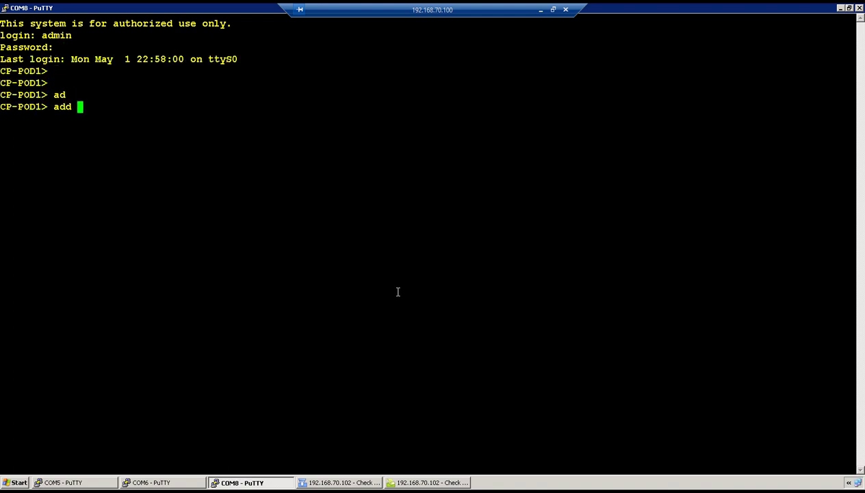
pyautogui.write('p')
pyautogui.press('Tab')
pyautogui.press('BackSpace')
pyautogui.press('BackSpace')
pyautogui.press('BackSpace')
pyautogui.press('BackSpace')
pyautogui.press('BackSpace')
pyautogui.press('BackSpace')
pyautogui.press('BackSpace')
pyautogui.press('Tab')
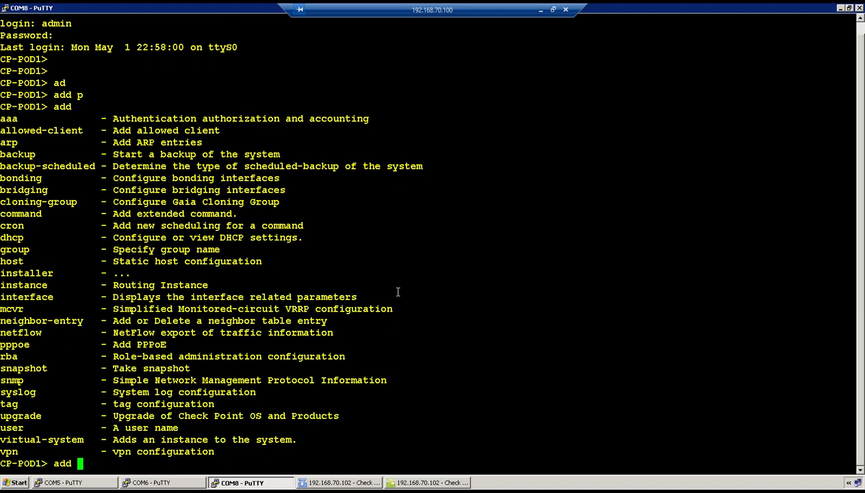
pyautogui.write('arp')
pyautogui.press('Tab')
pyautogui.press('Tab')
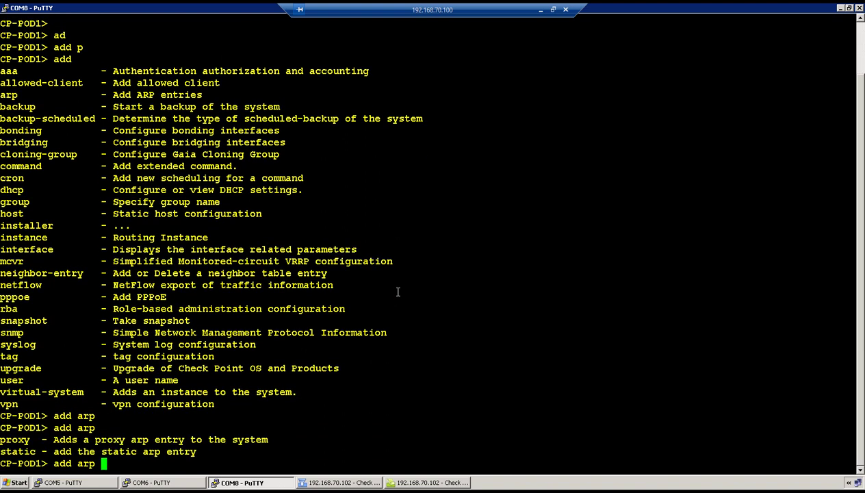
pyautogui.write('pro')
pyautogui.press('Tab')
pyautogui.press('Tab')
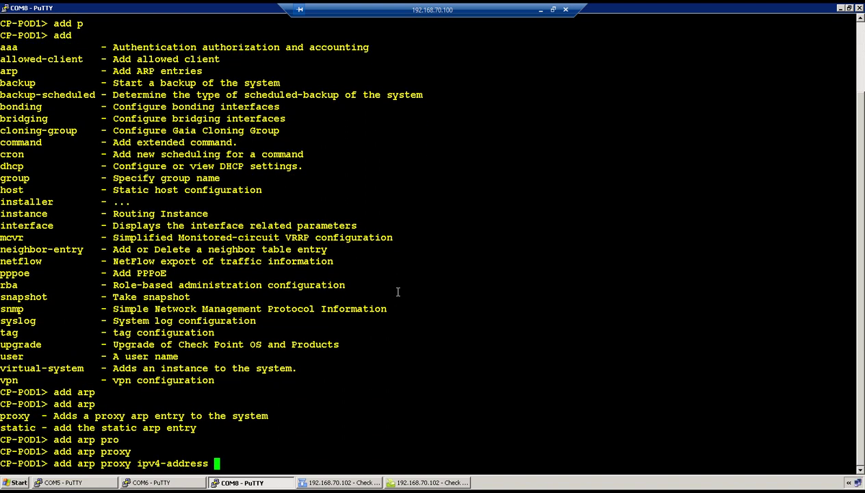
pyautogui.press('Tab')
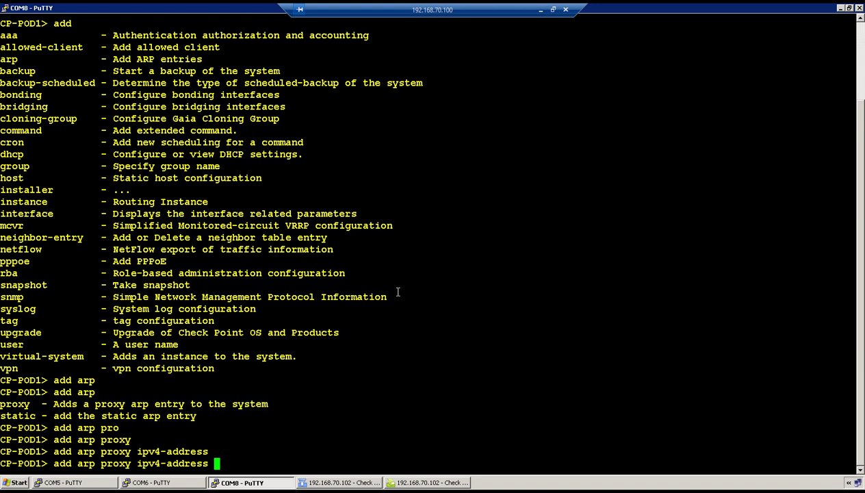
pyautogui.write('136.1.121.202')
# Step: Confirm the NAT address in SmartDashboard and finish the proxy ARP entry on interface eth1
pyautogui.click(359, 483)
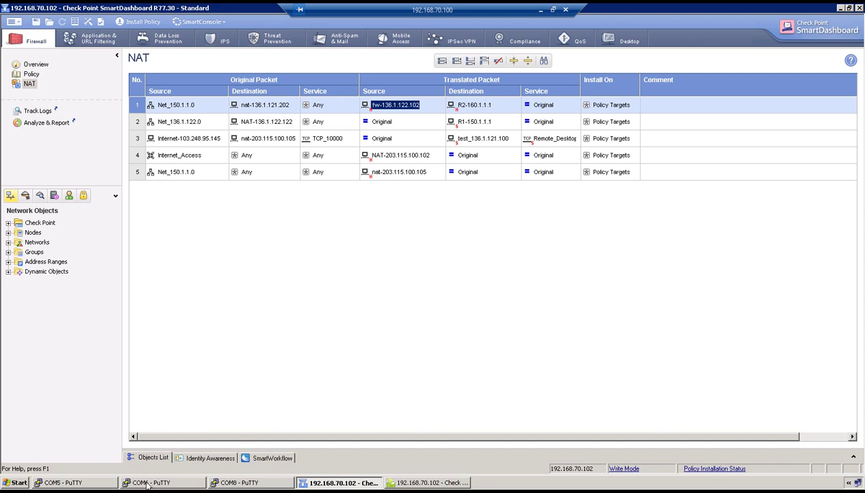
pyautogui.click(226, 482)
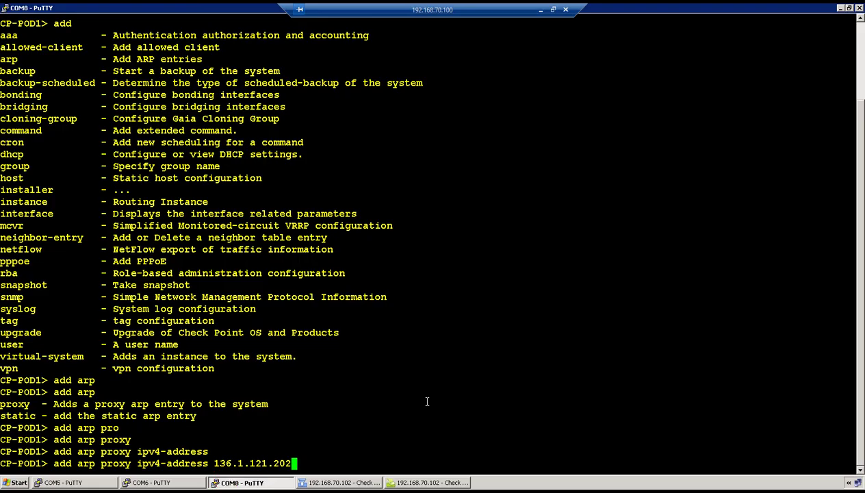
pyautogui.press('Tab')
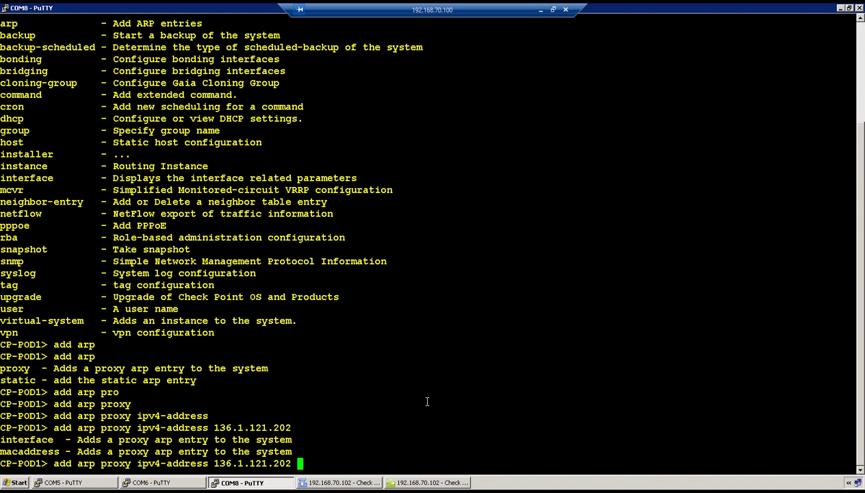
pyautogui.write('in')
pyautogui.press('Tab')
pyautogui.write('eth1')
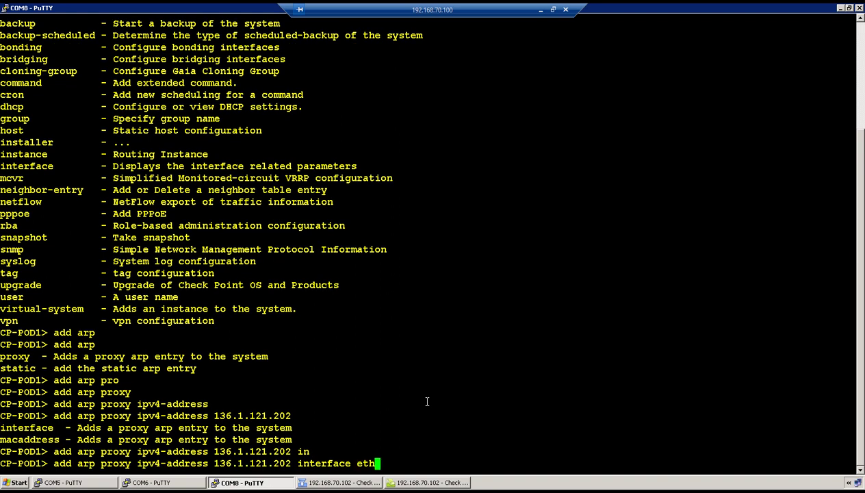
pyautogui.press('Return')
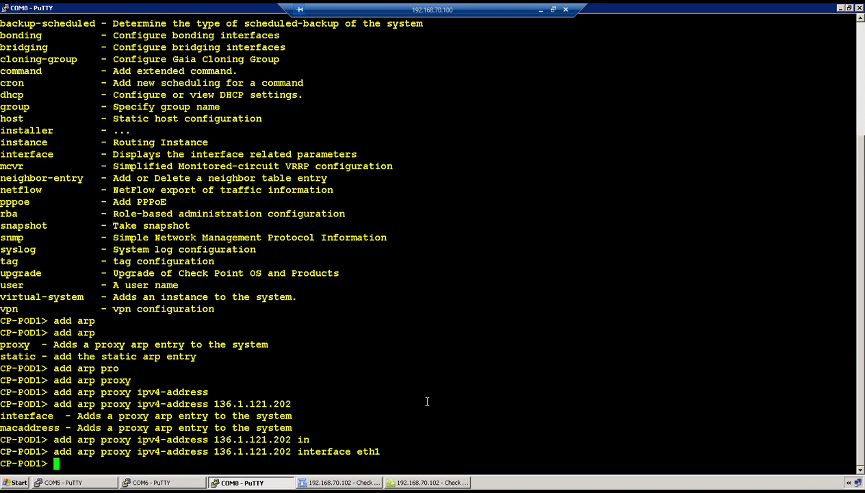
# Step: Save the gateway configuration with 'save config'
pyautogui.press('Return')
pyautogui.write('save config')
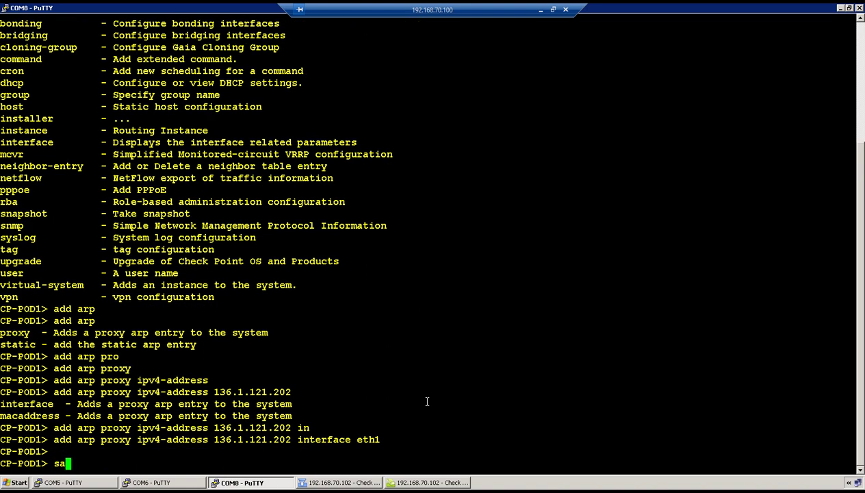
pyautogui.press('Return')
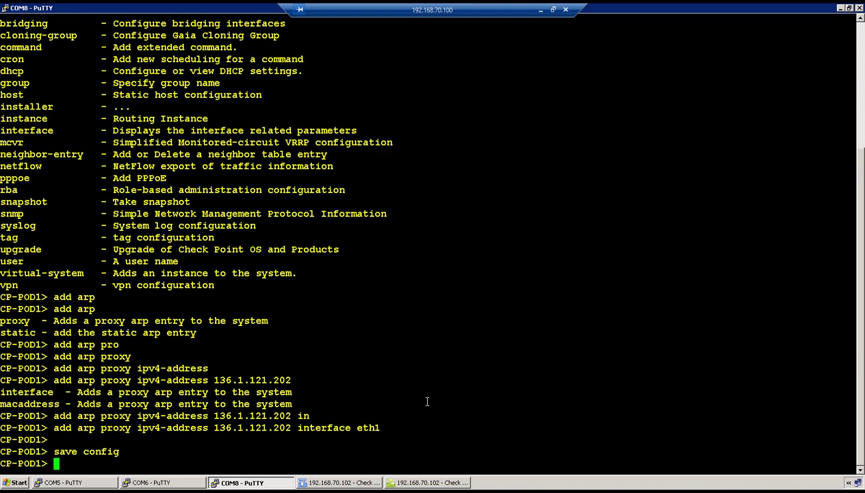
pyautogui.press('Return')
# Step: Install the security policy on CP-POD1 and wait for 'Installation completed successfully'
pyautogui.click(346, 482)
pyautogui.click(137, 21)
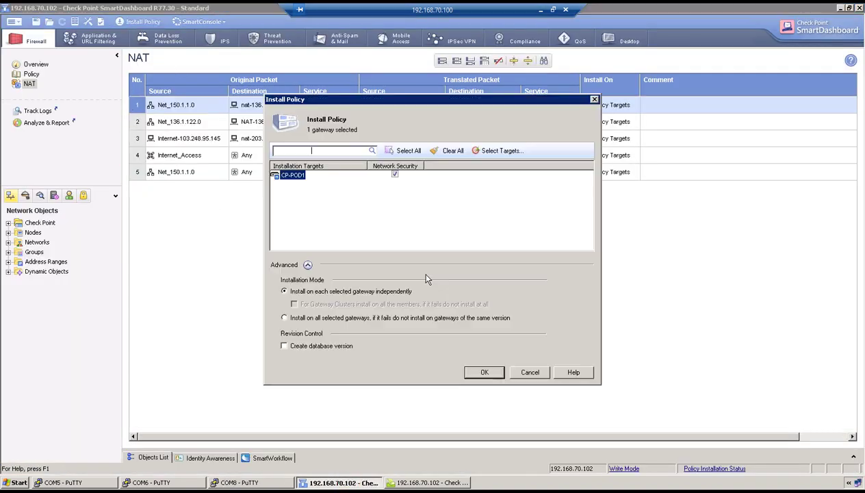
pyautogui.click(485, 372)
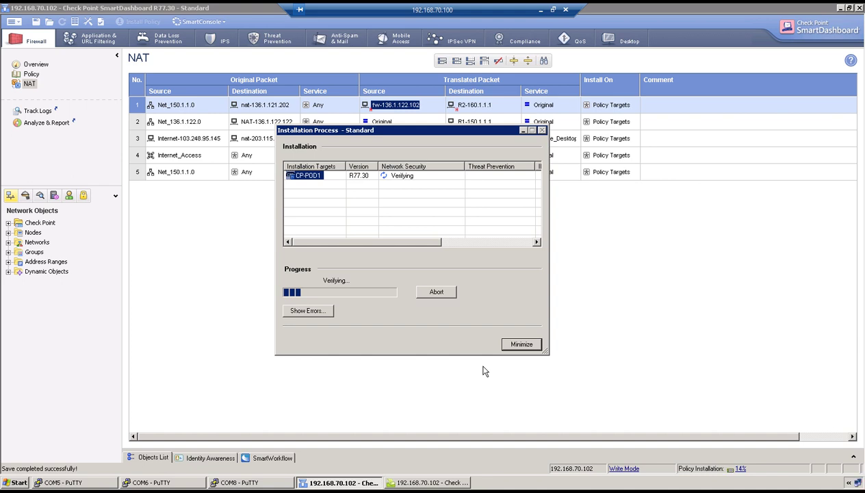
pyautogui.click(231, 481)
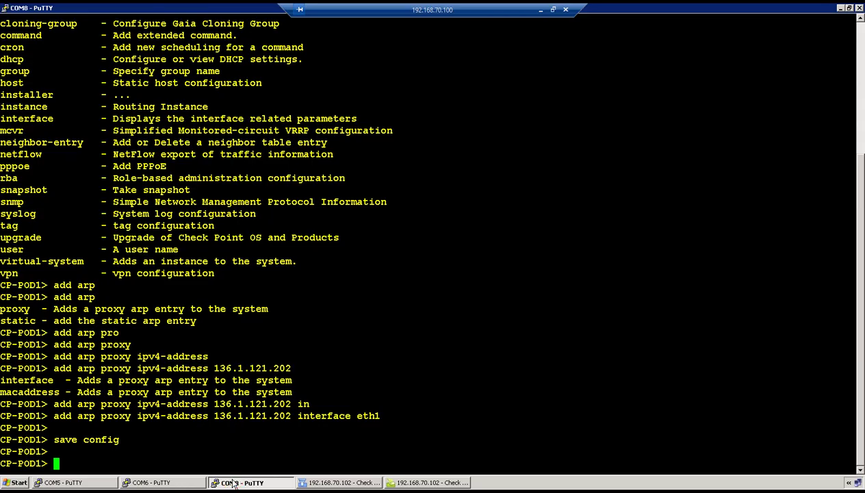
pyautogui.click(339, 482)
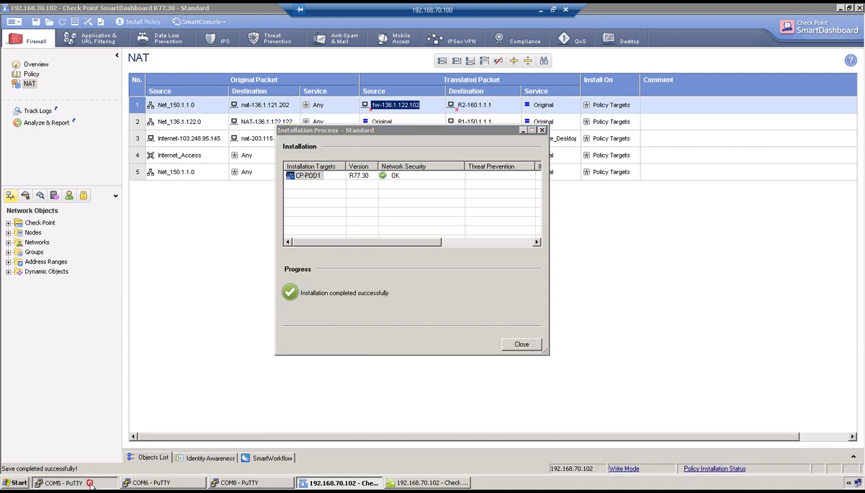
pyautogui.click(91, 483)
# Step: Ping 136.1.121.202 from R1 with source interface 150.1.1.1, getting 6 of 6 replies
pyautogui.press('Return')
pyautogui.press('Return')
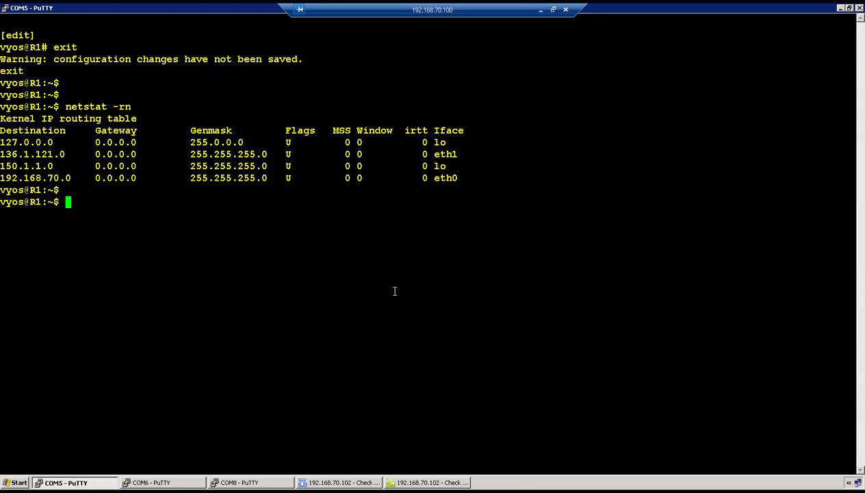
pyautogui.write('ping 136')
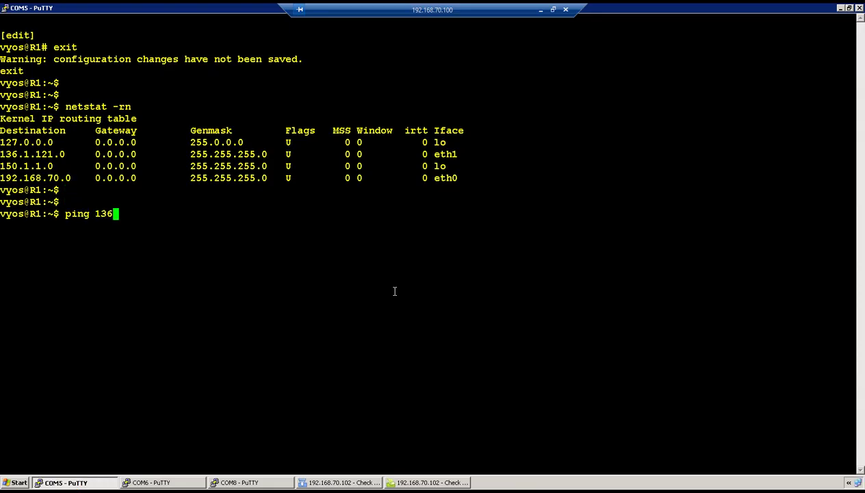
pyautogui.write('.1.121.202 int')
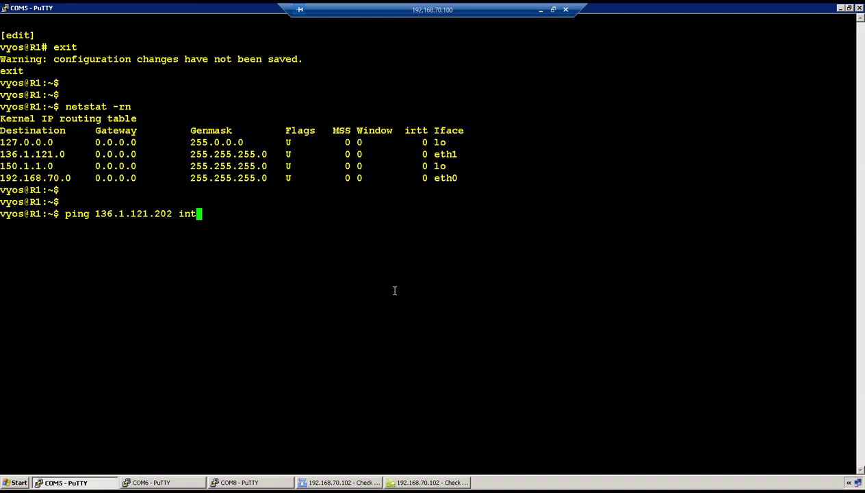
pyautogui.write('erface 150.1..')
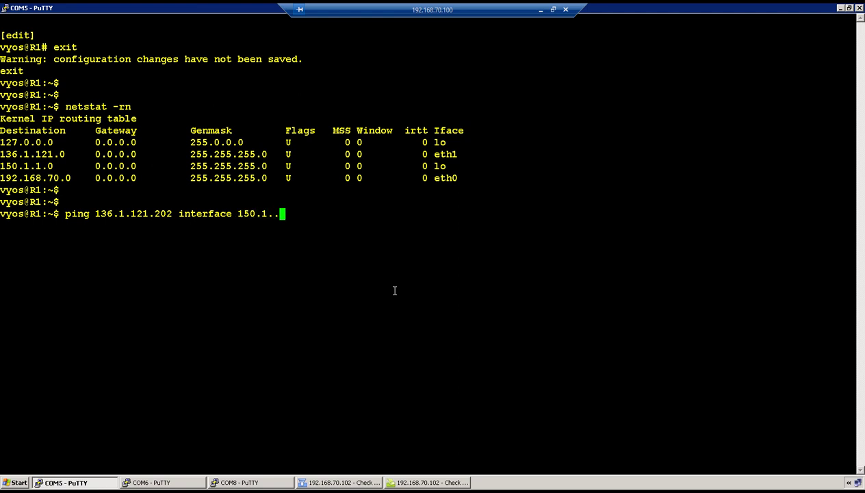
pyautogui.press('BackSpace')
pyautogui.write('1')
pyautogui.write('.1.1.1')
pyautogui.press('Return')
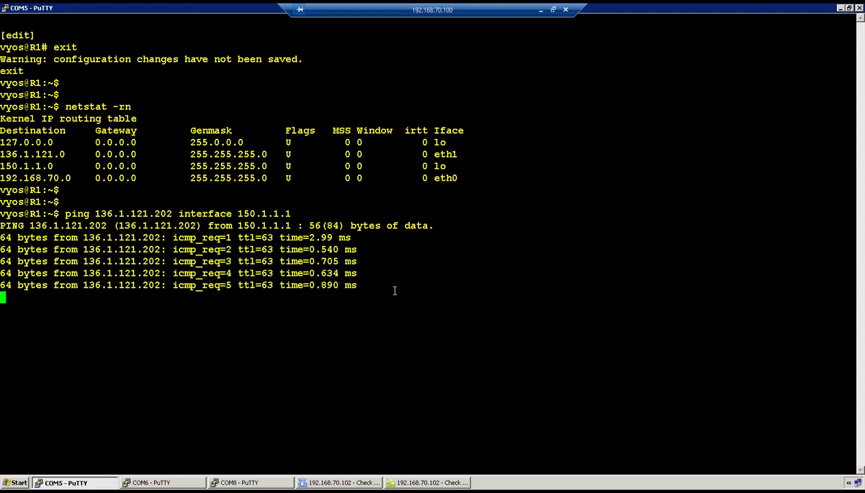
pyautogui.hotkey('ctrl', 'c')
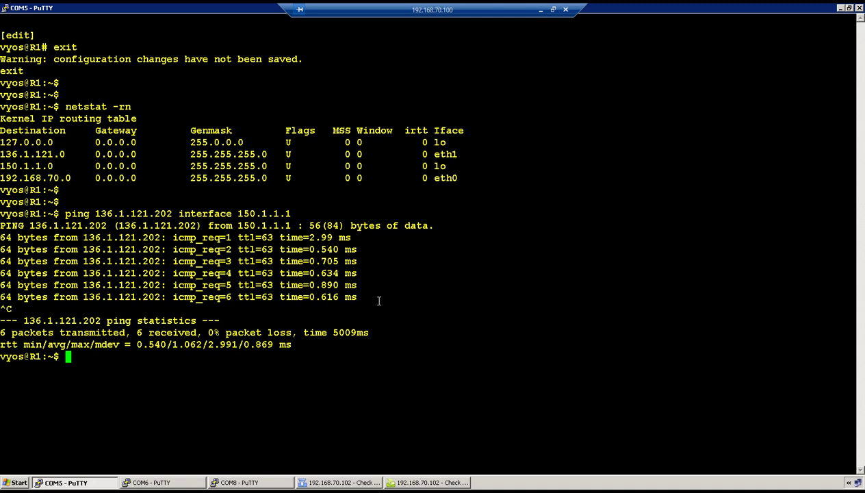
# Step: Refresh SmartView Tracker and open the details of the newest log record 2894
pyautogui.click(411, 483)
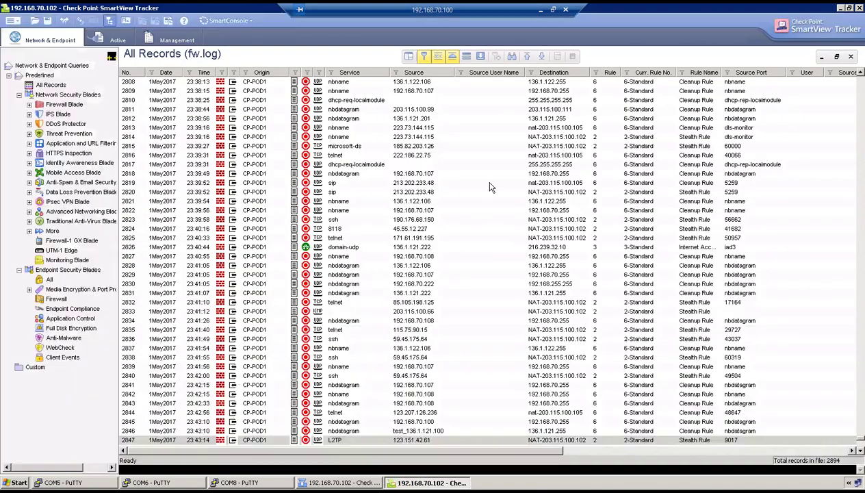
pyautogui.click(541, 56)
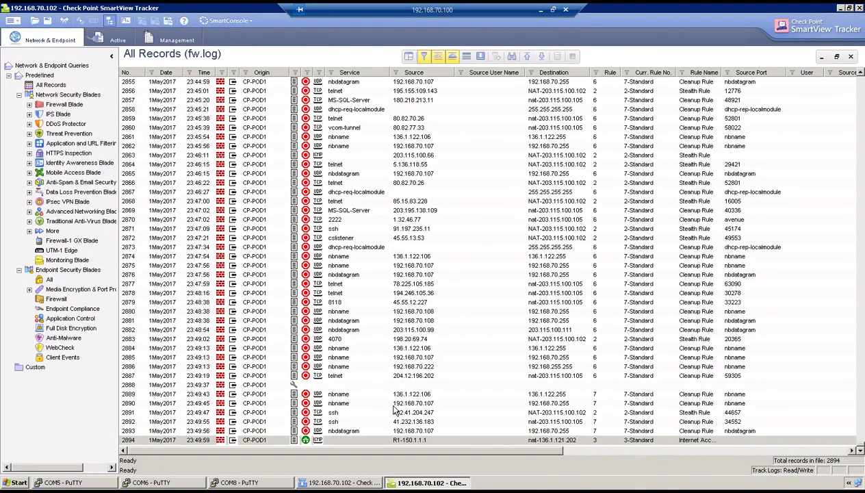
pyautogui.click(356, 440)
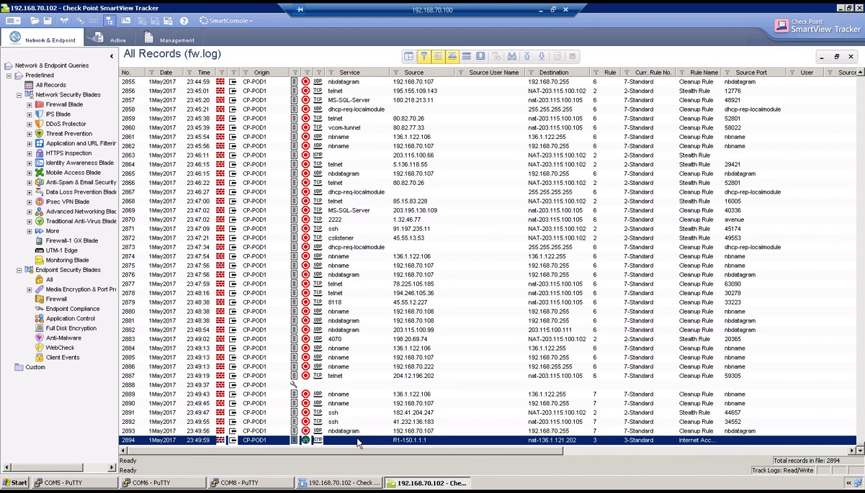
pyautogui.doubleClick(357, 442)
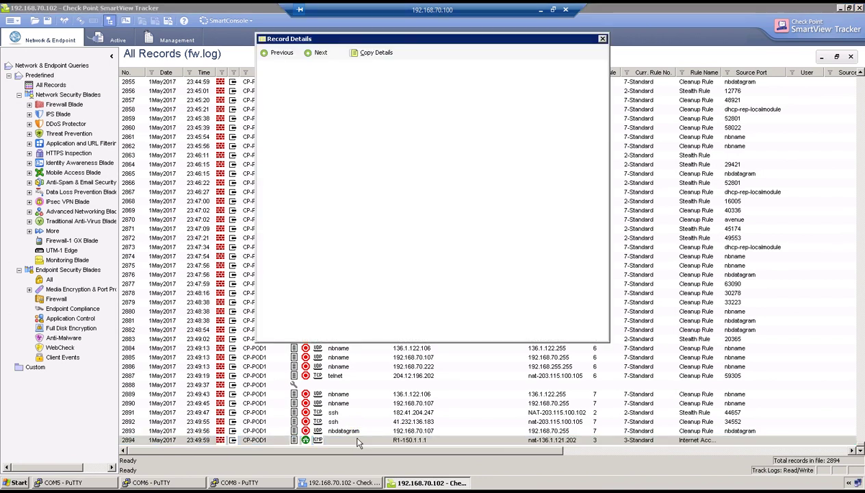
# Step: Highlight destination nat-136.1.121.202, translated source fw-136.1.122.102 and translated destination R2-160.1.1.1
pyautogui.moveTo(344, 210); pyautogui.dragTo(392, 222)
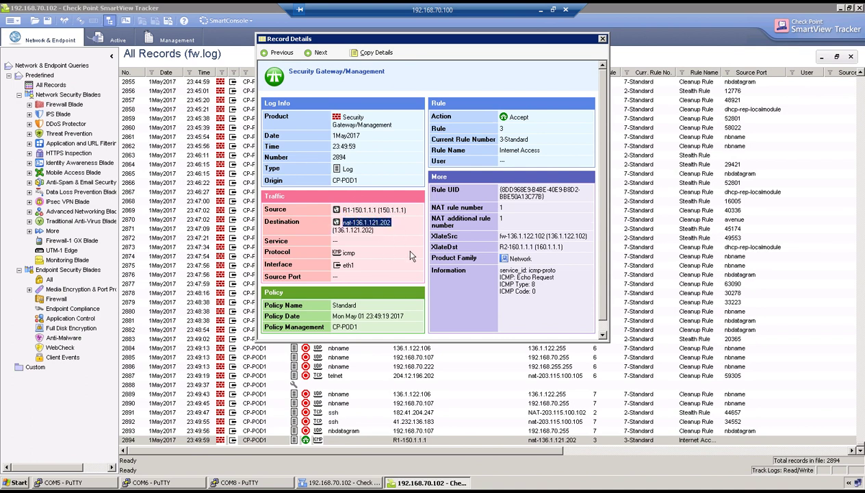
pyautogui.moveTo(499, 237); pyautogui.dragTo(544, 237)
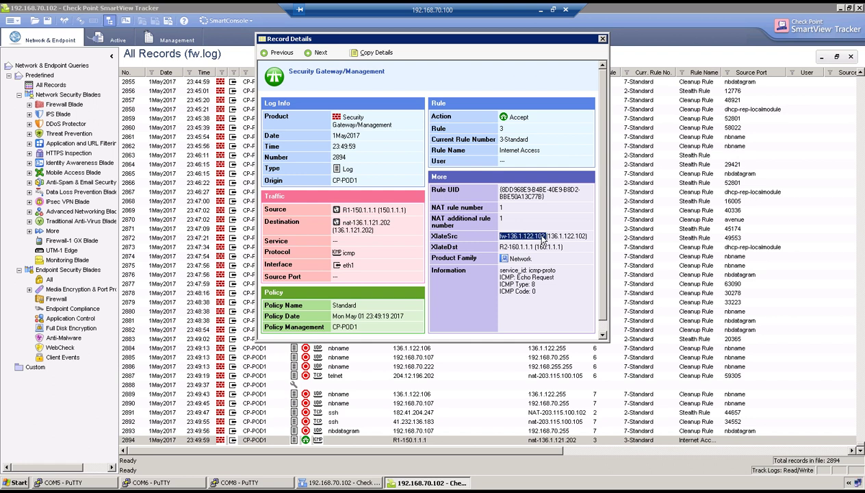
pyautogui.click(481, 250)
pyautogui.moveTo(480, 250); pyautogui.dragTo(545, 248)
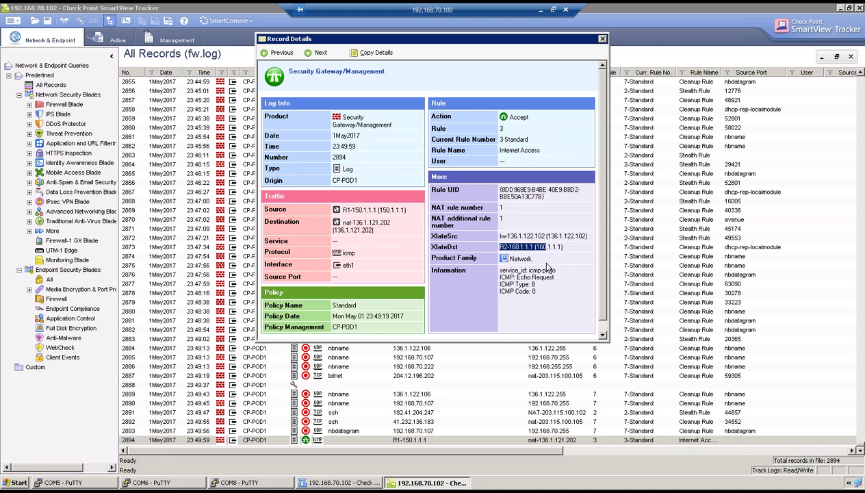
pyautogui.click(544, 11)
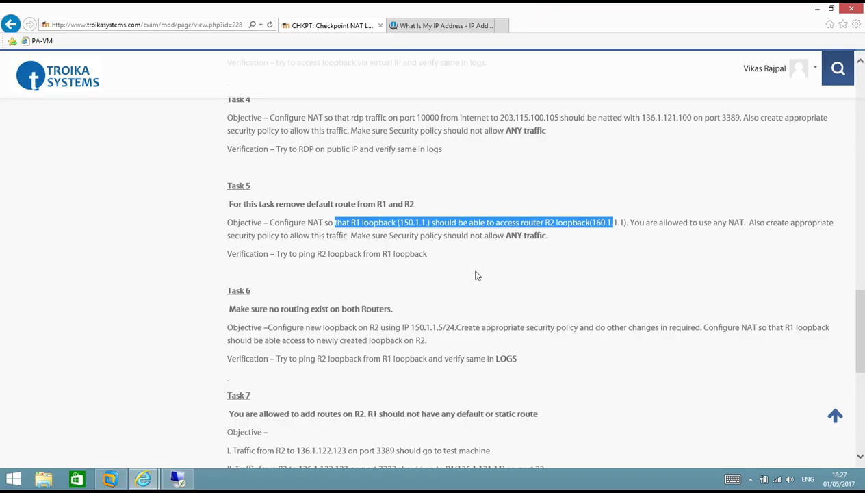
pyautogui.scroll(-2, 477, 276)
pyautogui.moveTo(229, 183); pyautogui.dragTo(391, 183)
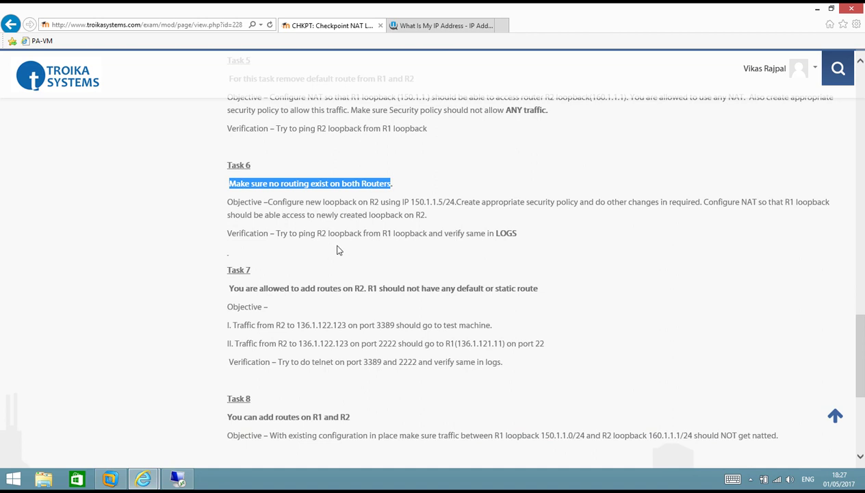
pyautogui.doubleClick(297, 204)
pyautogui.moveTo(297, 204); pyautogui.dragTo(442, 206)
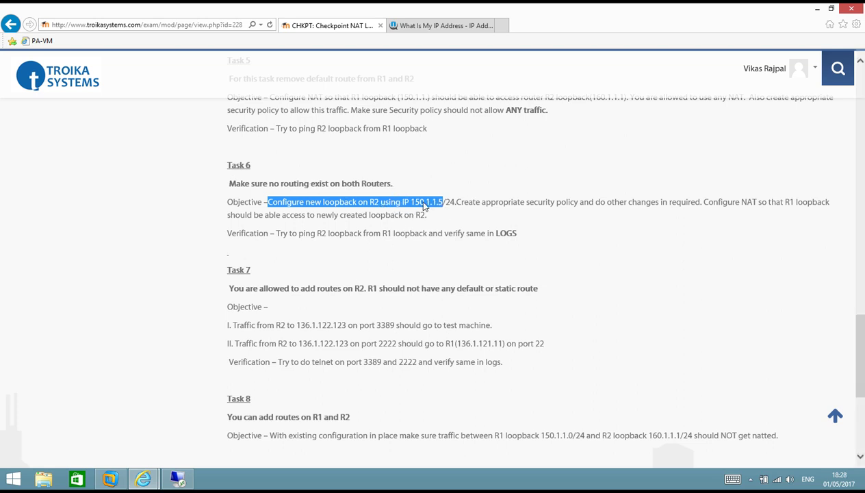
# Step: Enter configuration mode on R2 and list its current interfaces
pyautogui.click(177, 478)
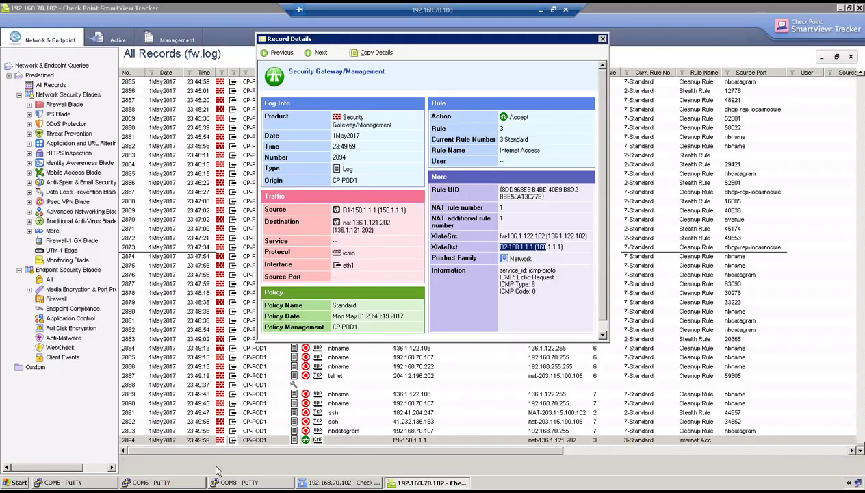
pyautogui.click(170, 481)
pyautogui.write('configure')
pyautogui.press('Return')
pyautogui.press('Return')
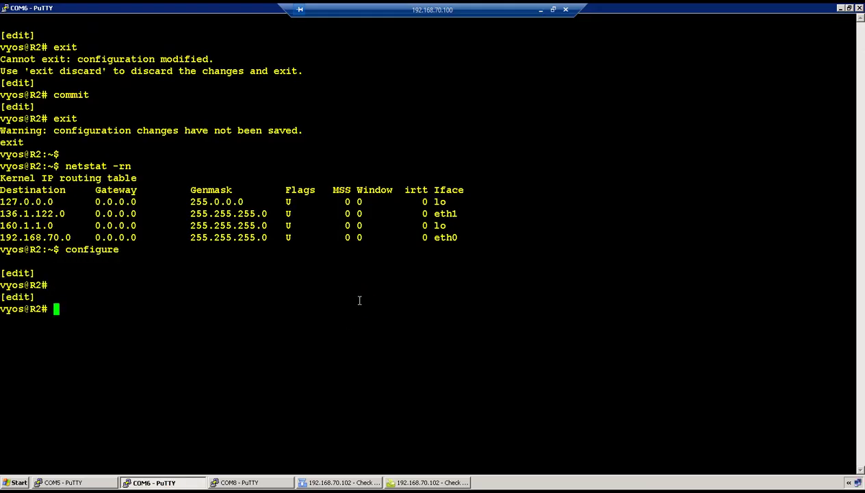
pyautogui.write('run show int')
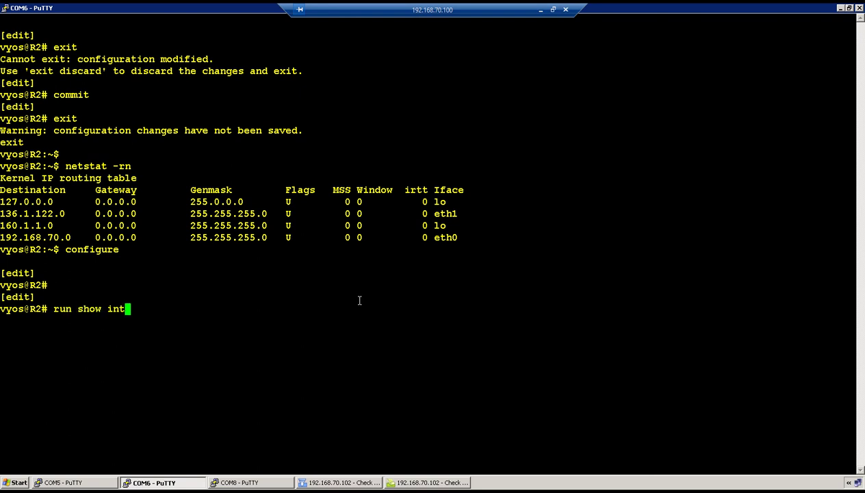
pyautogui.press('Tab')
pyautogui.press('Return')
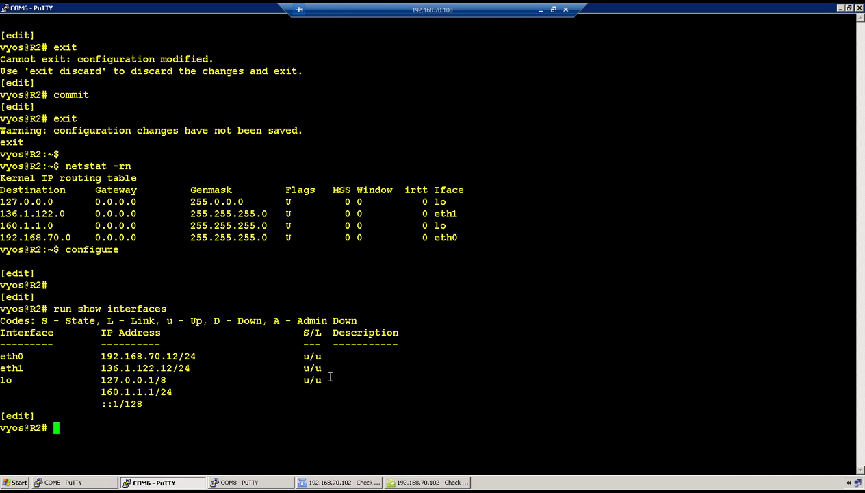
# Step: Set loopback lo address 150.1.1.5/24 on R2 and commit it
pyautogui.write('set int')
pyautogui.press('Tab')
pyautogui.write('lo')
pyautogui.press('Tab')
pyautogui.write('lo add')
pyautogui.press('Tab')
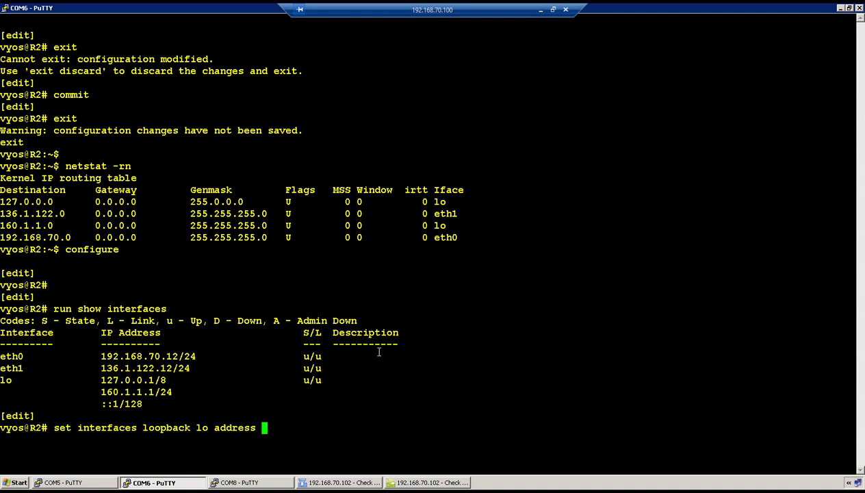
pyautogui.write('150.1.1.5')
pyautogui.write('/24')
pyautogui.press('Return')
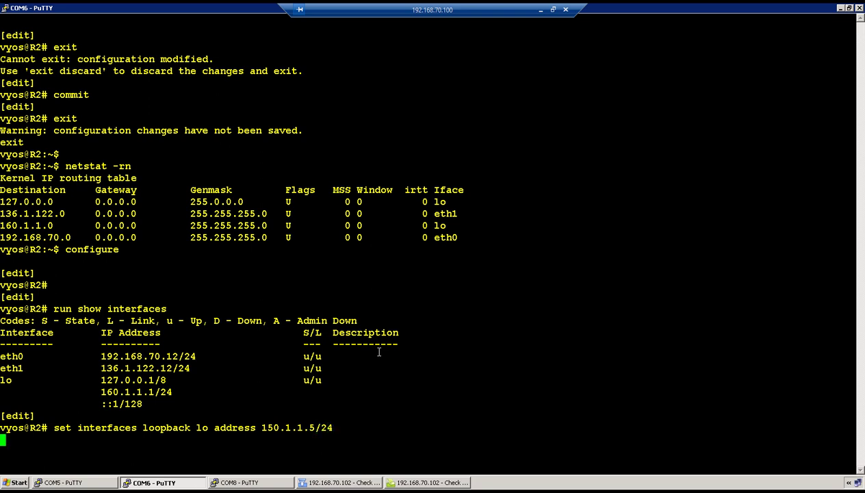
pyautogui.write('commit')
pyautogui.press('Return')
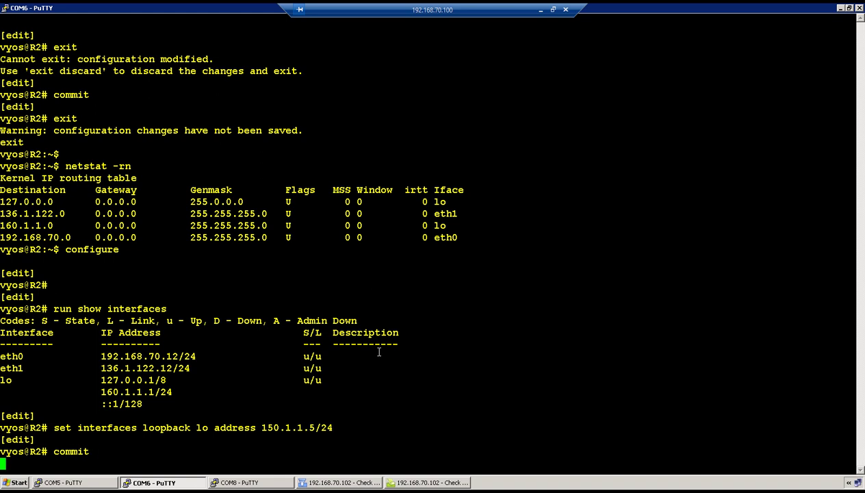
# Step: Verify 150.1.1.5/24 appears on R2's loopback in 'run show interfaces'
pyautogui.press('Return')
pyautogui.press('Return')
pyautogui.write('run show int')
pyautogui.press('Tab')
pyautogui.press('Return')
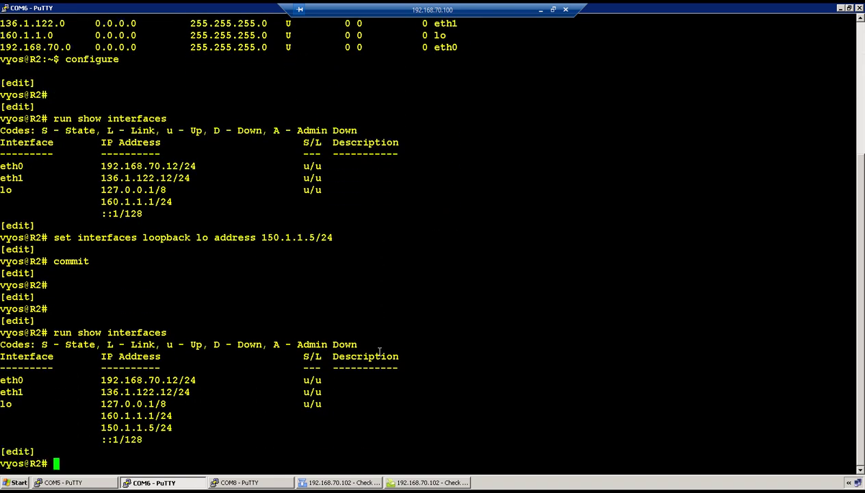
pyautogui.moveTo(135, 413); pyautogui.dragTo(171, 428)
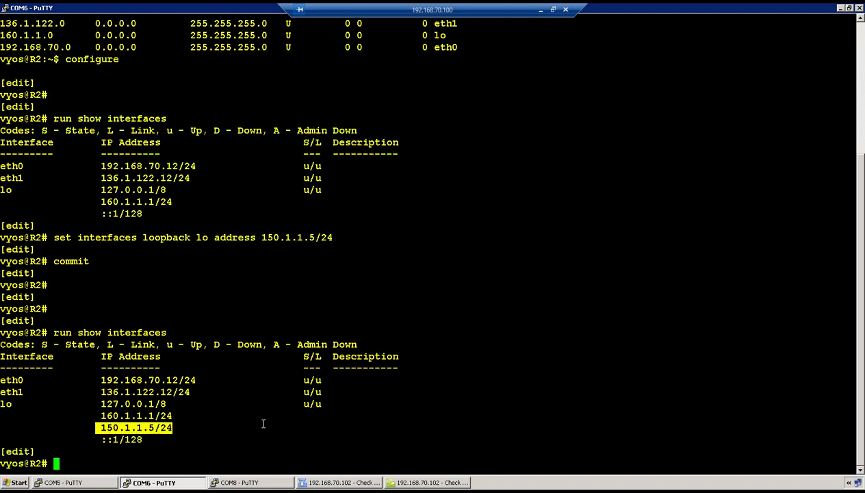
# Step: Read Task 6's security policy NAT requirement on the lab page, then return to the remote session
pyautogui.click(539, 11)
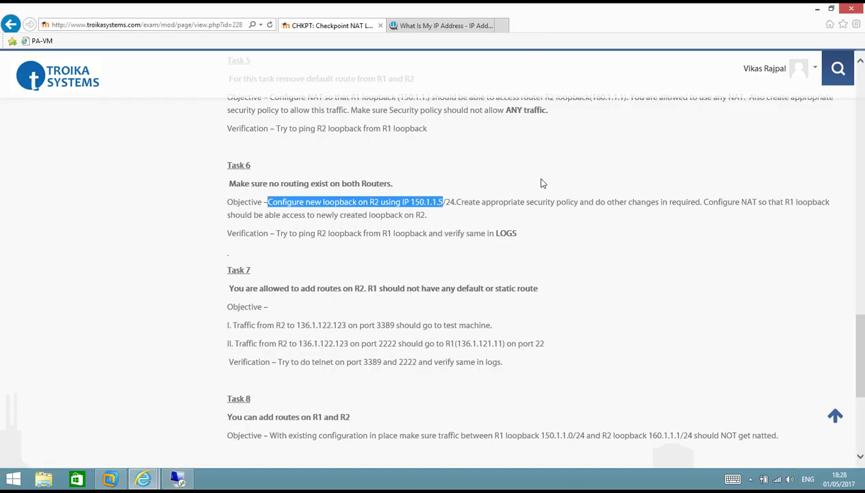
pyautogui.moveTo(457, 202)
pyautogui.mouseDown()
pyautogui.moveTo(765, 202)
pyautogui.moveTo(787, 212)
pyautogui.mouseUp()
pyautogui.click(655, 237)
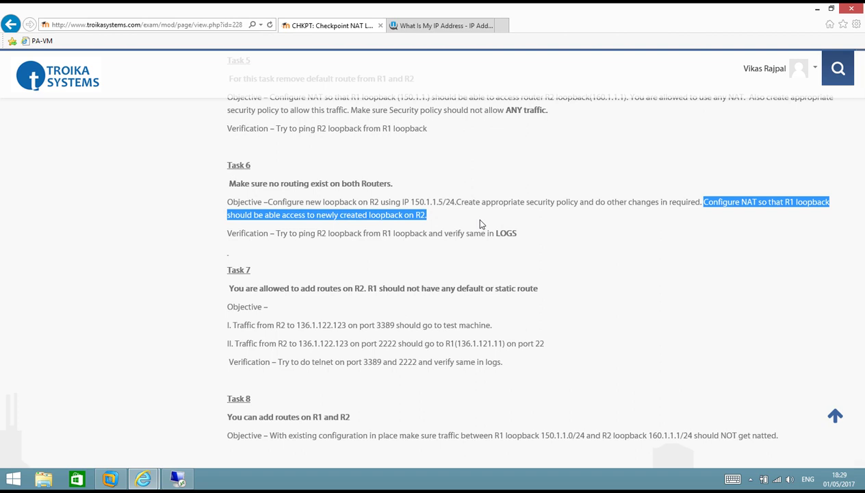
pyautogui.click(179, 479)
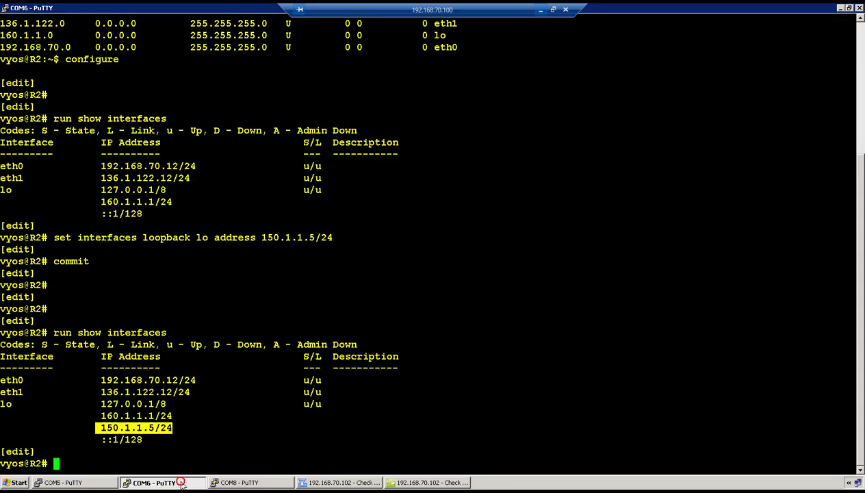
# Step: List R1's interfaces in the COM5 session, confirming loopback 150.1.1.1/24
pyautogui.click(94, 482)
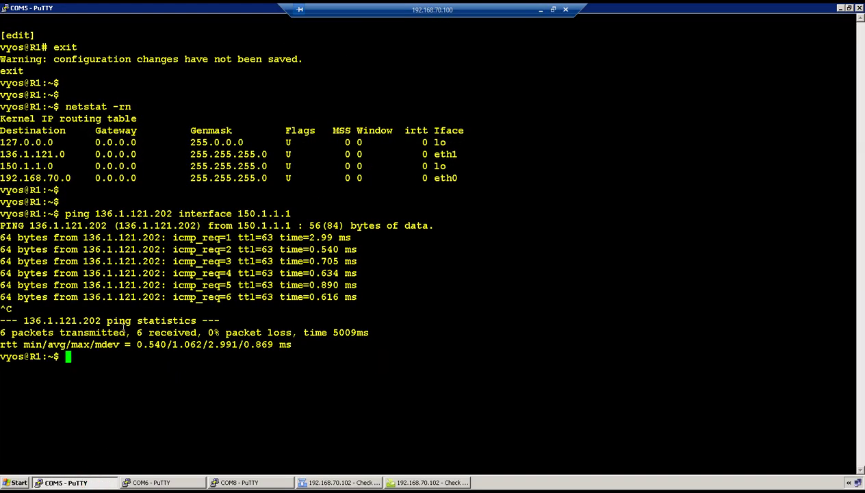
pyautogui.write('show interfaces')
pyautogui.press('Return')
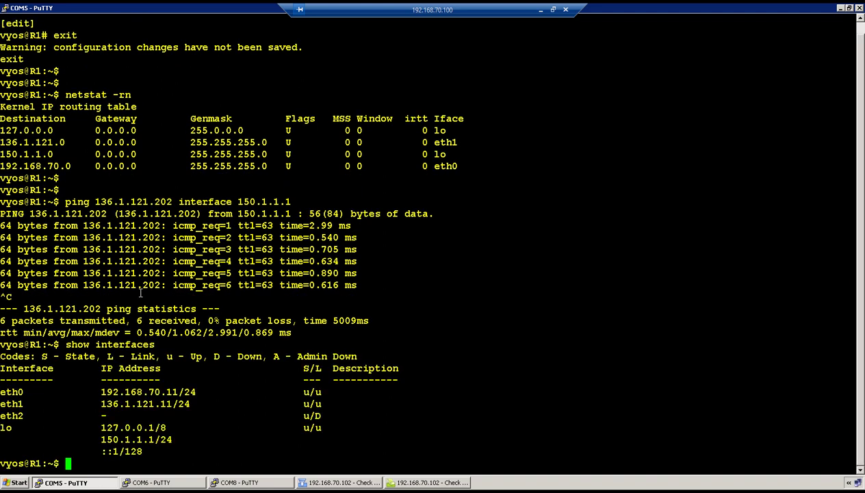
pyautogui.moveTo(96, 440); pyautogui.dragTo(161, 445)
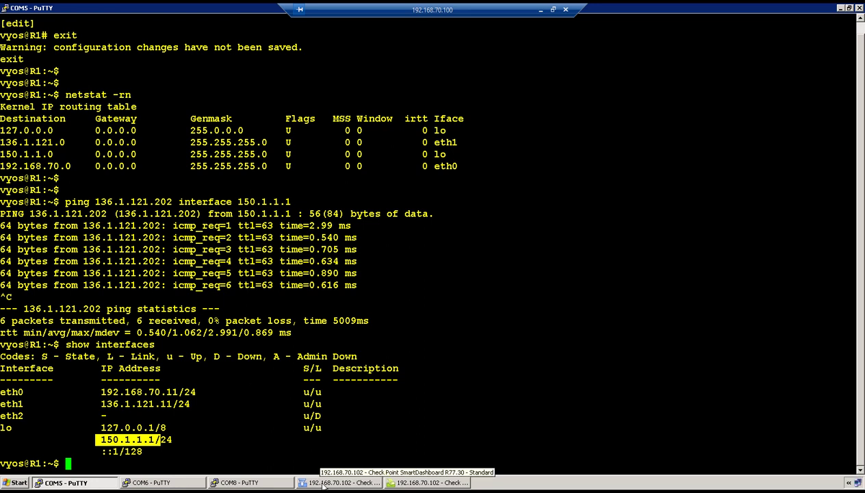
pyautogui.click(323, 484)
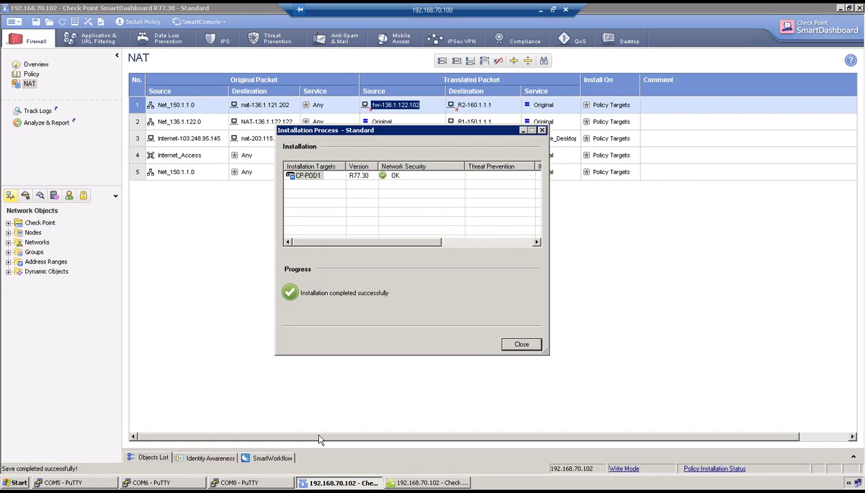
pyautogui.click(517, 346)
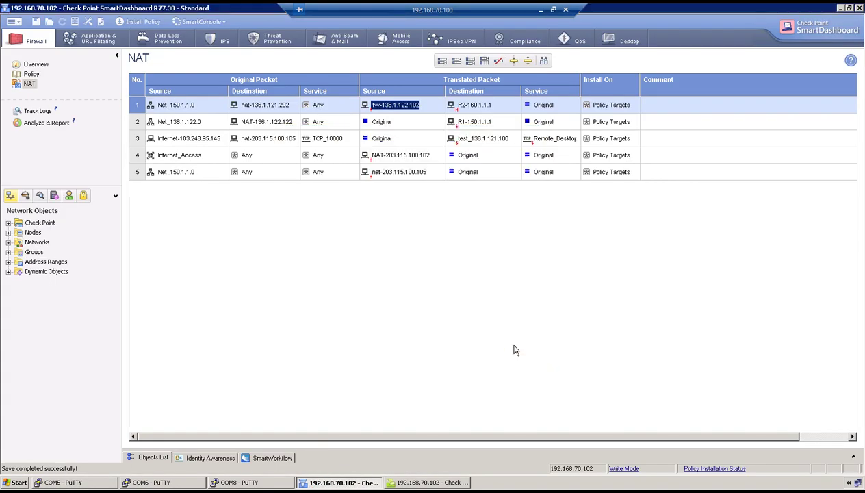
pyautogui.click(30, 73)
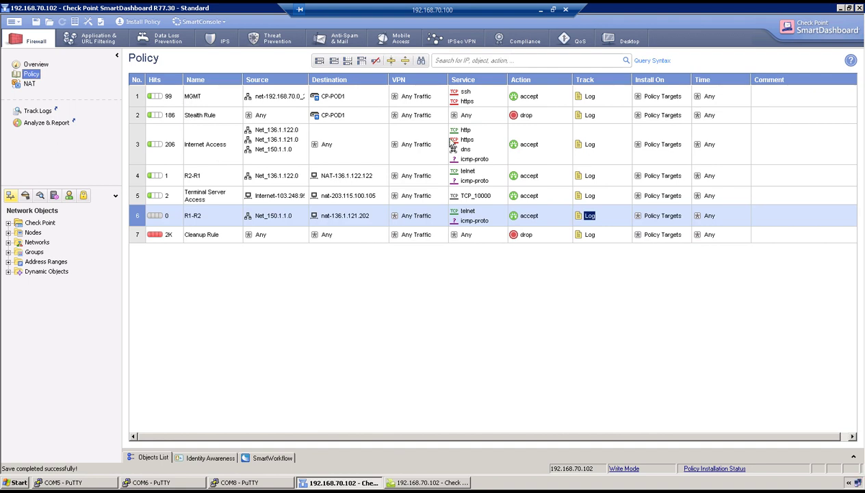
pyautogui.click(538, 10)
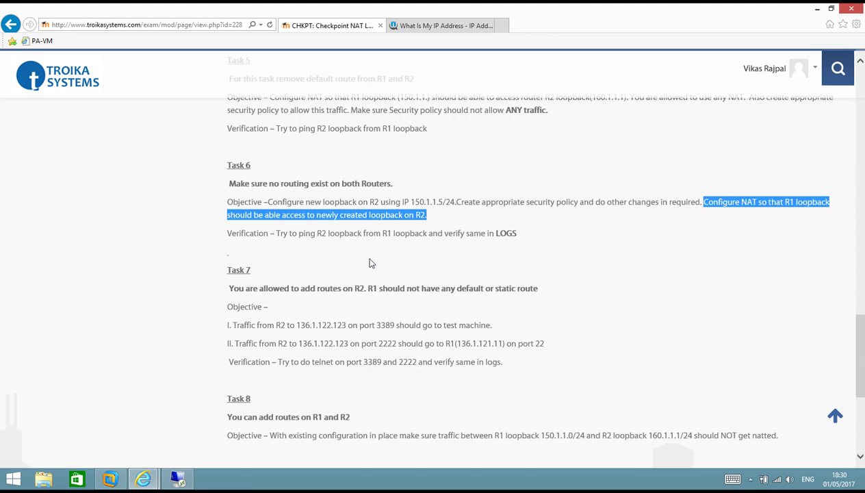
pyautogui.click(178, 478)
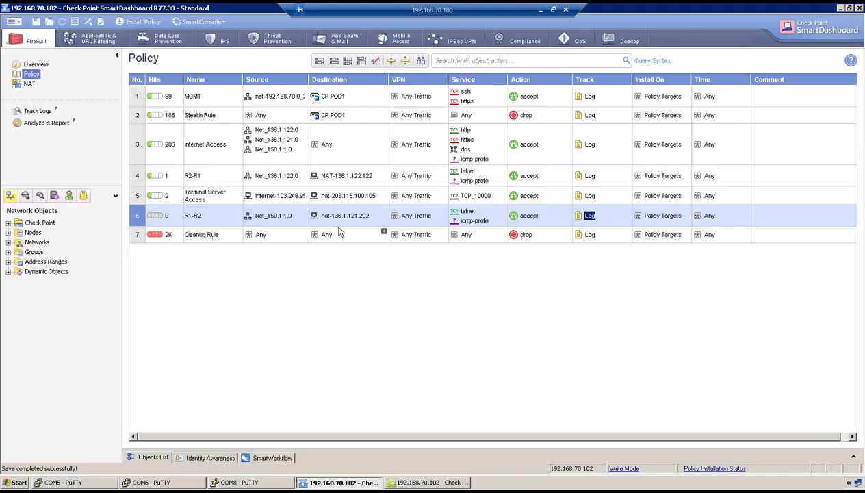
# Step: Insert rule 7 'Overlapping Networks' below rule 6 with source Net_150.1.1.0
pyautogui.rightClick(138, 220)
pyautogui.moveTo(161, 226)
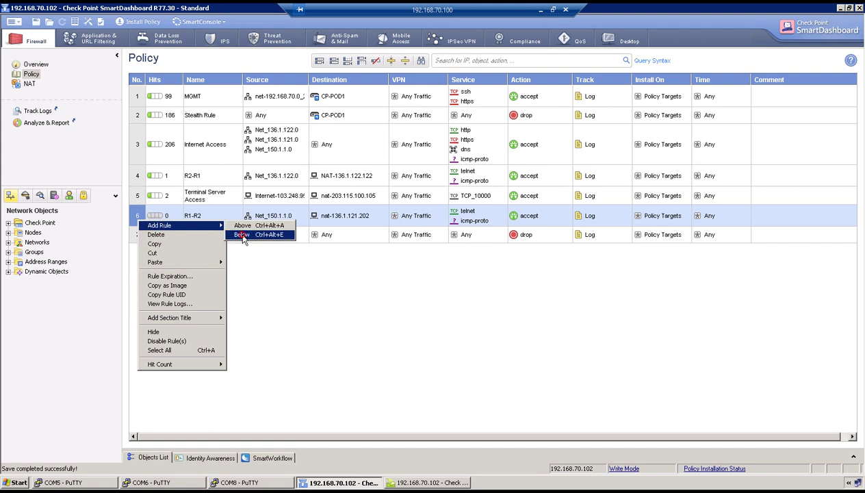
pyautogui.click(243, 235)
pyautogui.doubleClick(198, 234)
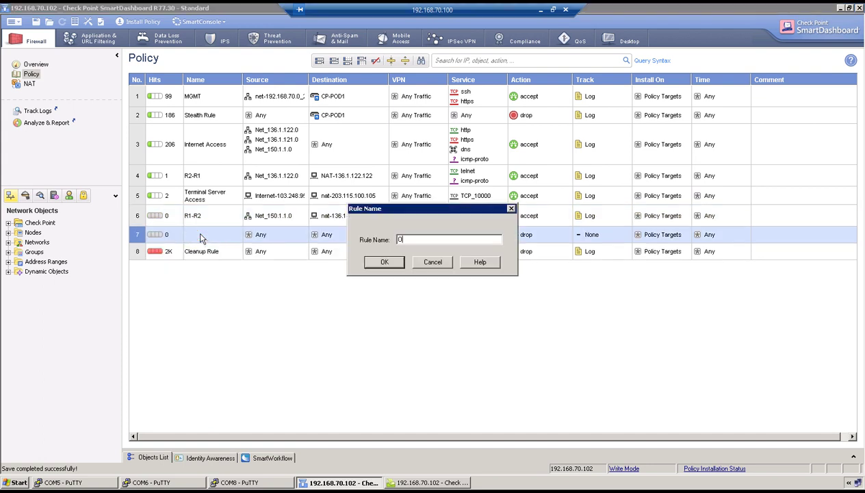
pyautogui.write('Overlapping N')
pyautogui.click(373, 262)
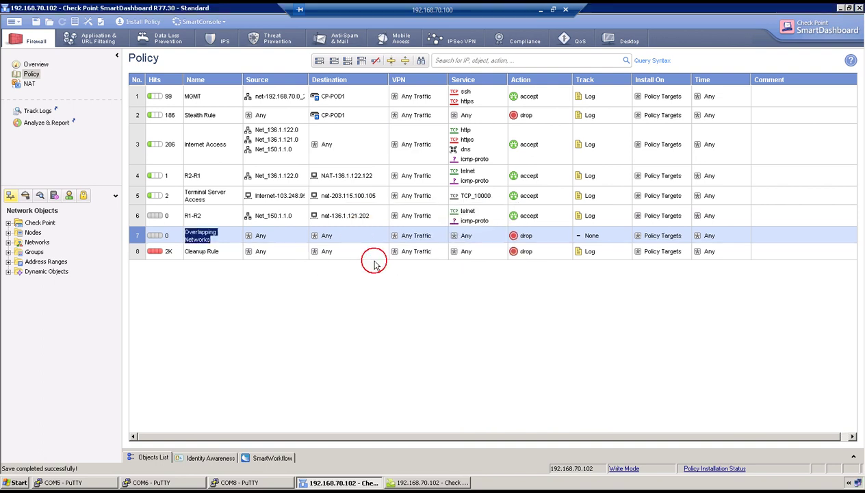
pyautogui.click(273, 217)
pyautogui.moveTo(278, 218); pyautogui.dragTo(273, 236)
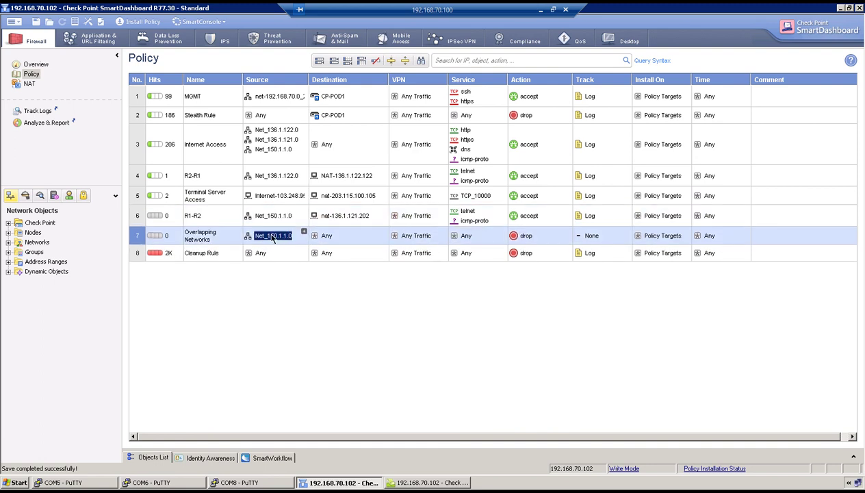
# Step: Create host nat-136.1.121.203 (136.1.121.203) and make it rule 7's destination
pyautogui.rightClick(327, 237)
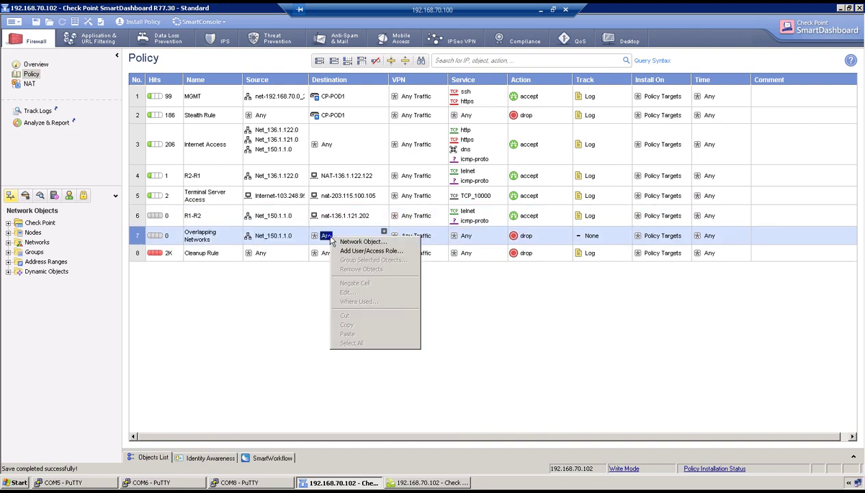
pyautogui.click(344, 243)
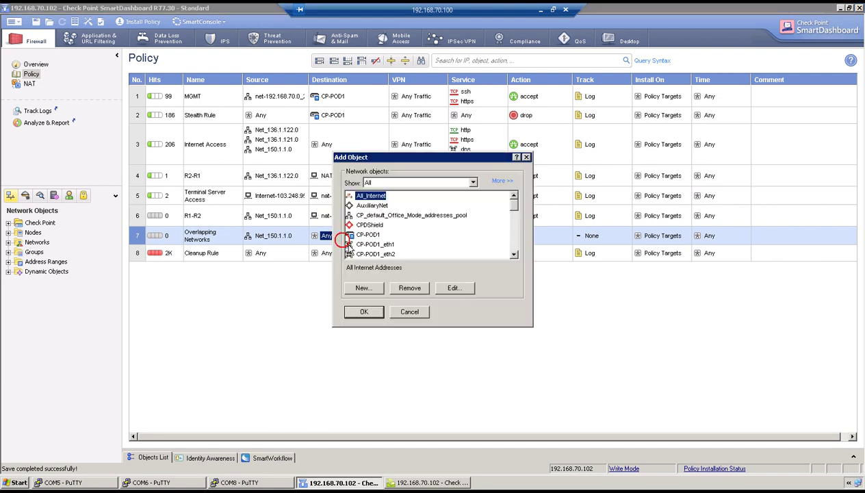
pyautogui.click(363, 287)
pyautogui.click(373, 300)
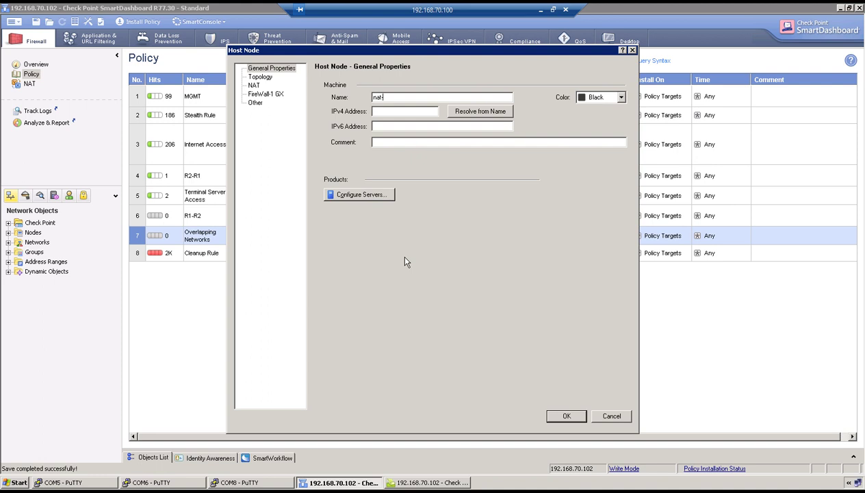
pyautogui.write('nat-136.1.121.203')
pyautogui.press('Tab')
pyautogui.write('136.1.121.203')
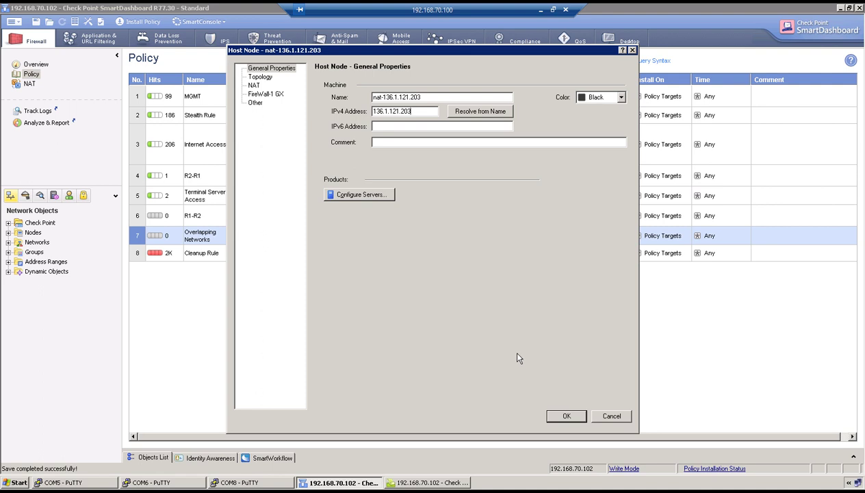
pyautogui.click(565, 416)
pyautogui.click(376, 312)
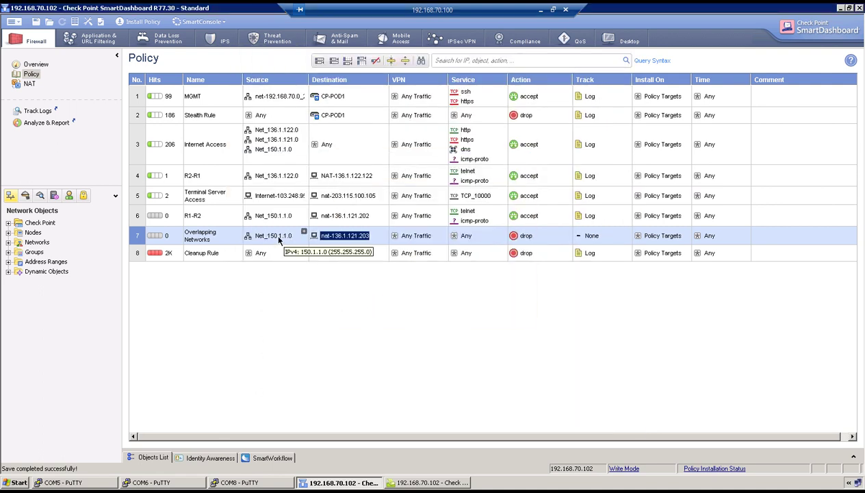
# Step: Give rule 7 services telnet and icmp-proto, action accept and track Log
pyautogui.click(467, 211)
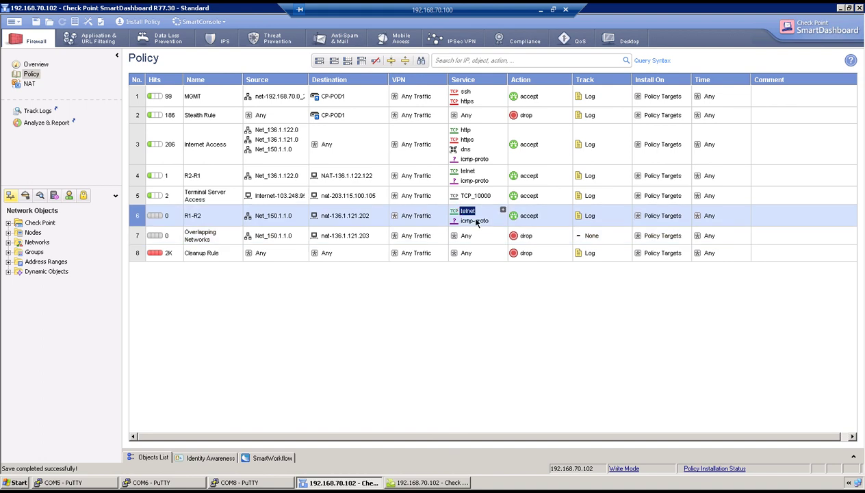
pyautogui.keyDown('ctrl'); pyautogui.click(477, 221); pyautogui.keyUp('ctrl')
pyautogui.moveTo(477, 221); pyautogui.dragTo(467, 238)
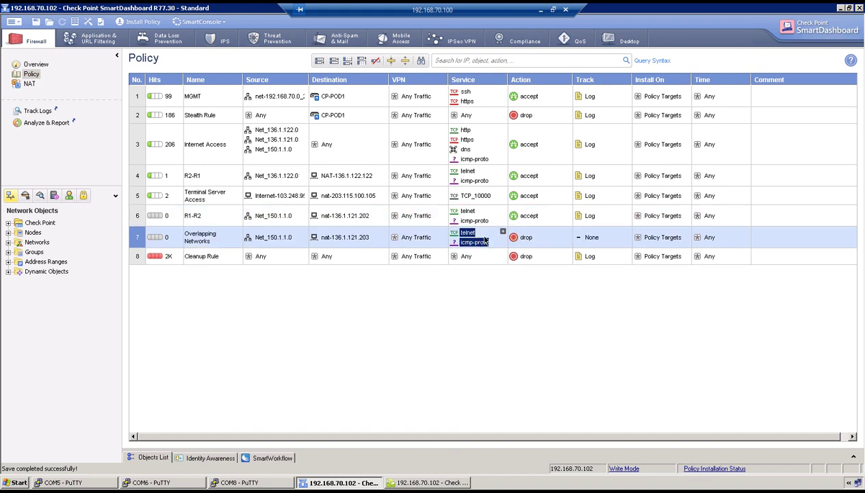
pyautogui.click(515, 238)
pyautogui.rightClick(515, 239)
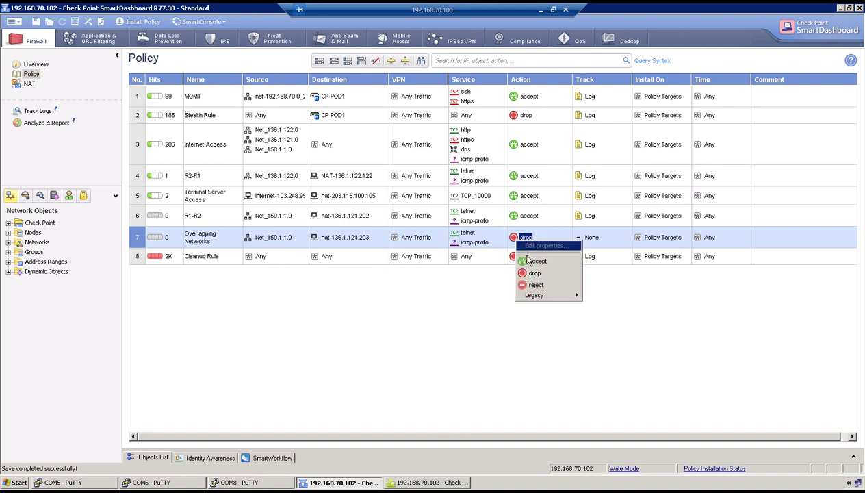
pyautogui.click(530, 252)
pyautogui.rightClick(590, 237)
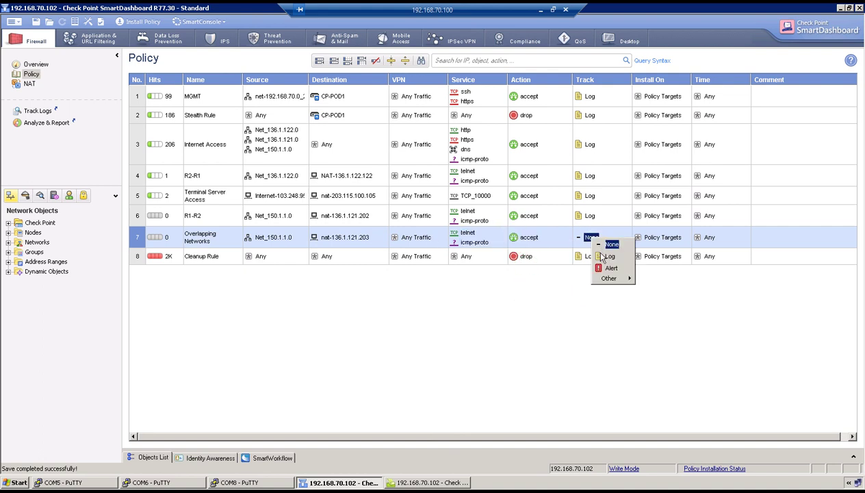
pyautogui.click(602, 251)
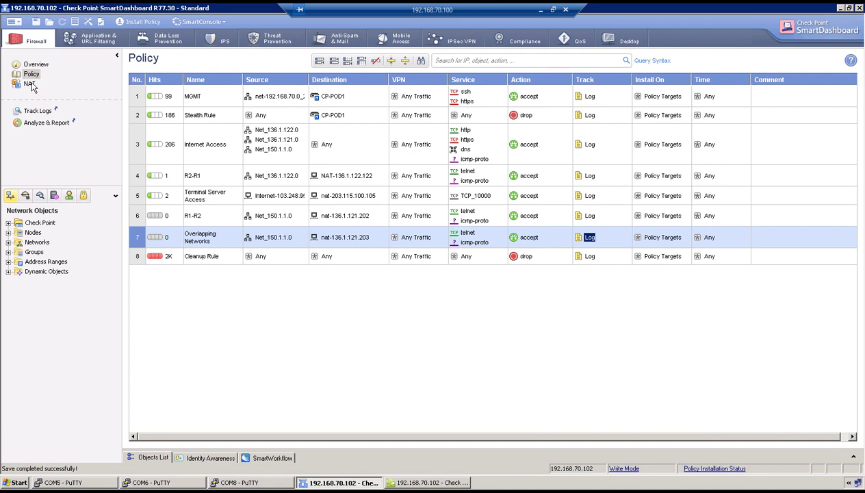
# Step: Insert NAT rule 2 below rule 1 with original source Net_150.1.1.0
pyautogui.click(28, 84)
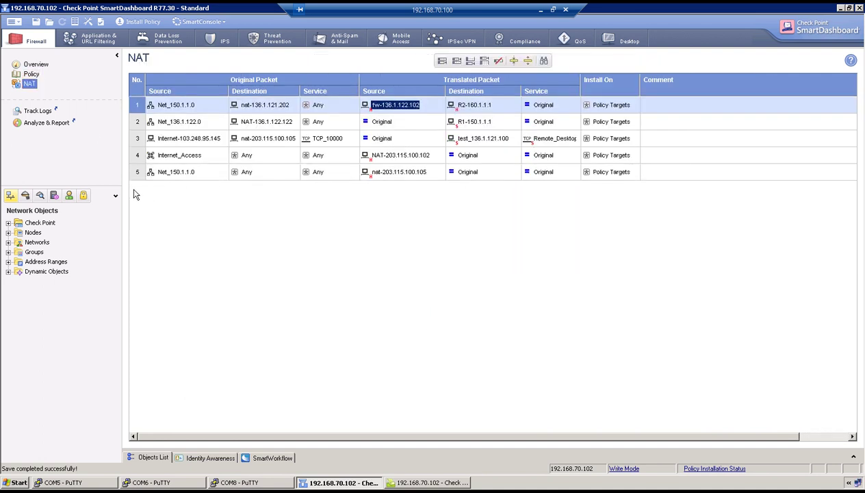
pyautogui.click(135, 105)
pyautogui.rightClick(136, 105)
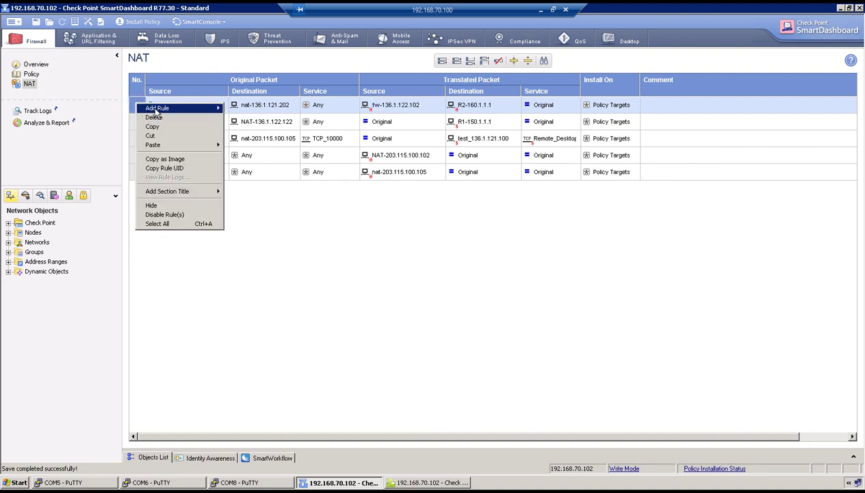
pyautogui.moveTo(163, 111)
pyautogui.click(241, 118)
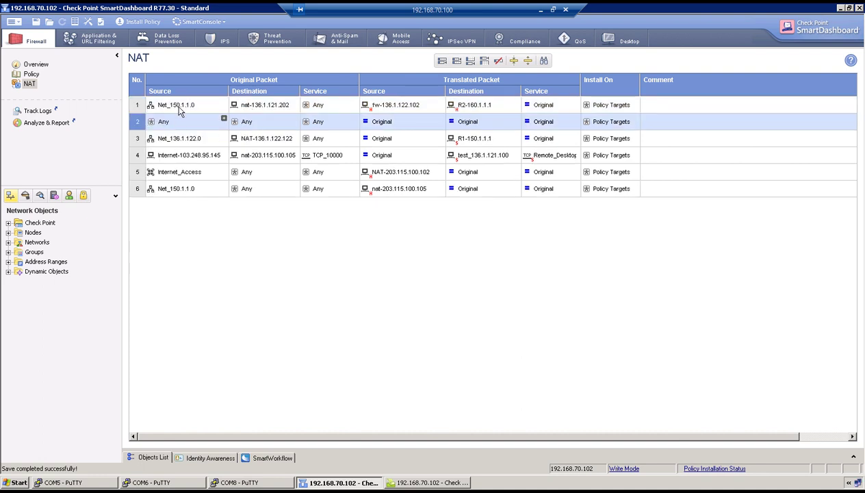
pyautogui.click(179, 105)
pyautogui.moveTo(183, 108); pyautogui.dragTo(172, 122)
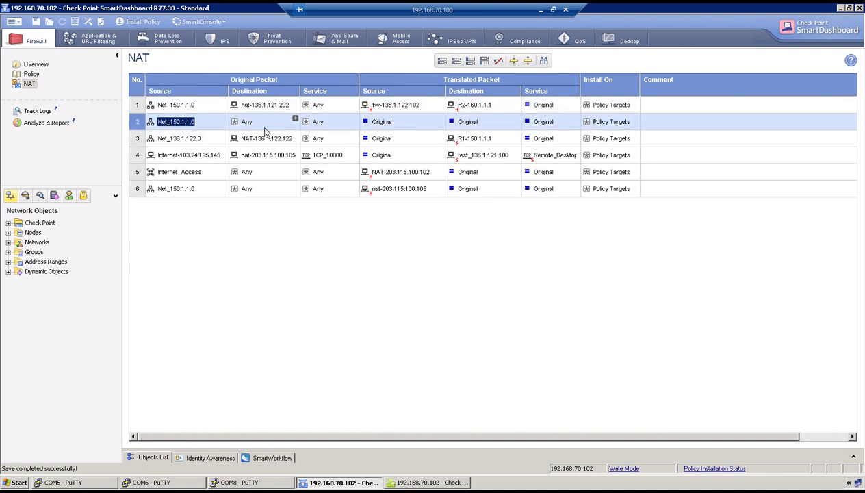
# Step: Set rule 2's destination to nat-136.1.121.203 and translated source to fw-136.1.122.102
pyautogui.click(294, 119)
pyautogui.scroll(-1, 370, 205)
pyautogui.scroll(-2, 370, 205)
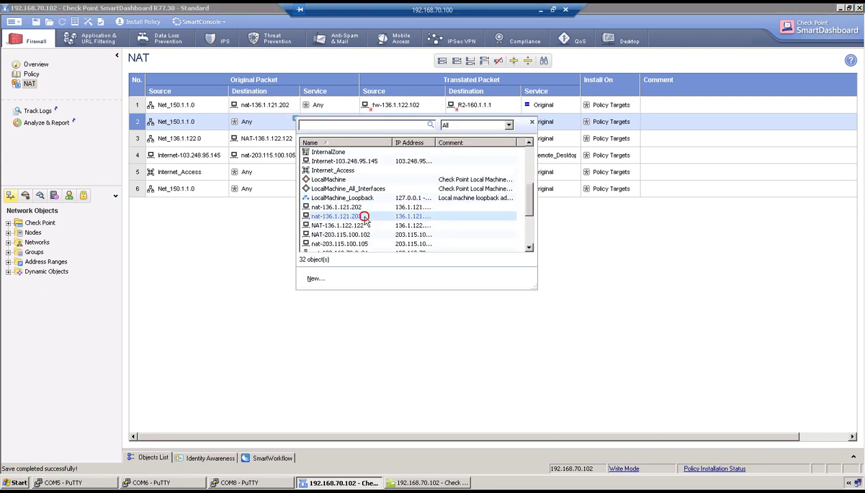
pyautogui.doubleClick(361, 215)
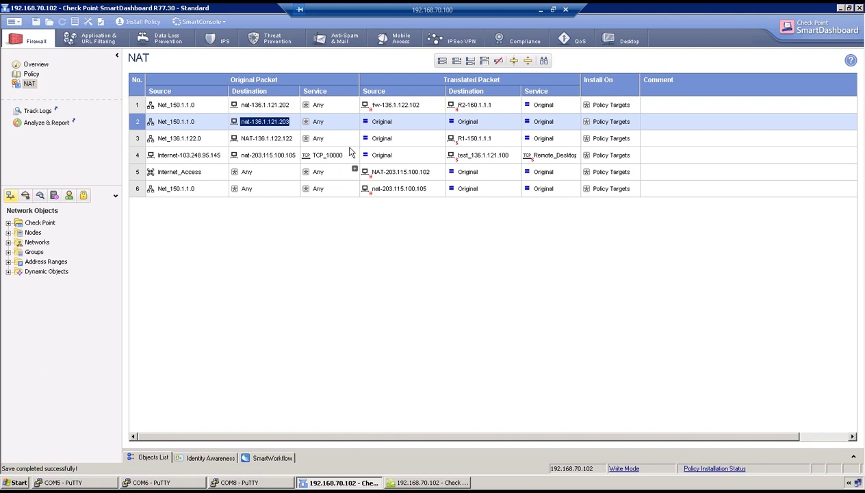
pyautogui.click(389, 109)
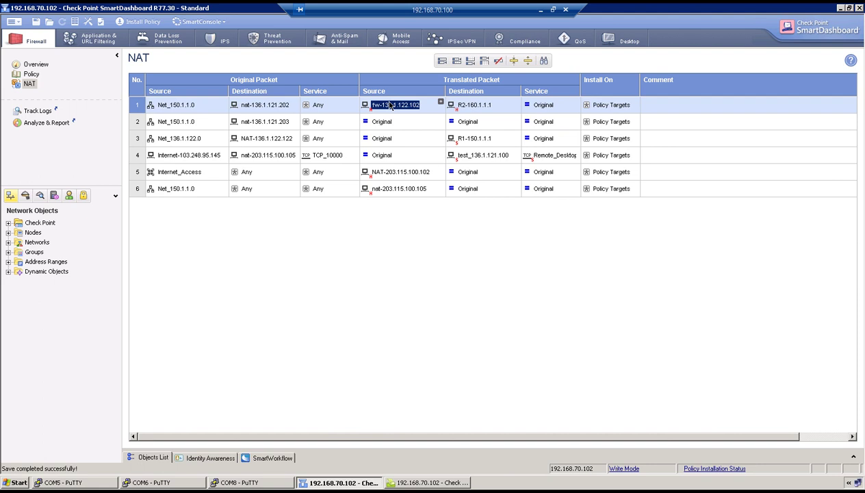
pyautogui.moveTo(390, 104); pyautogui.dragTo(384, 126)
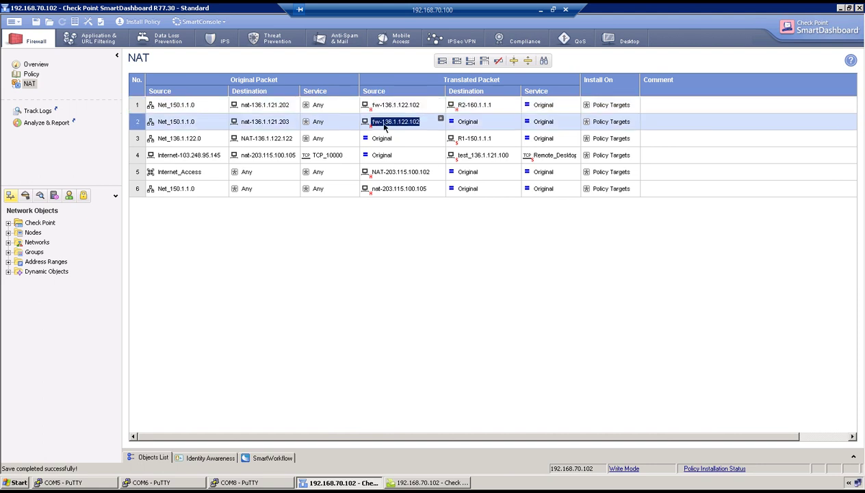
pyautogui.click(471, 107)
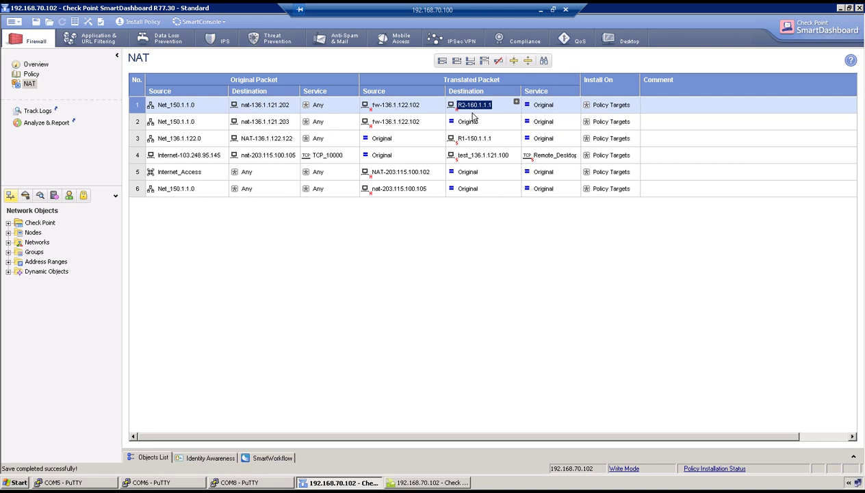
pyautogui.click(469, 123)
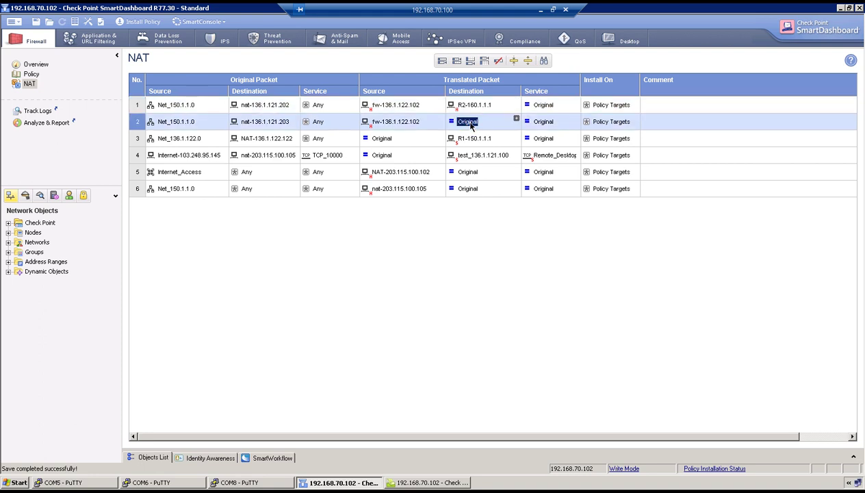
pyautogui.rightClick(470, 123)
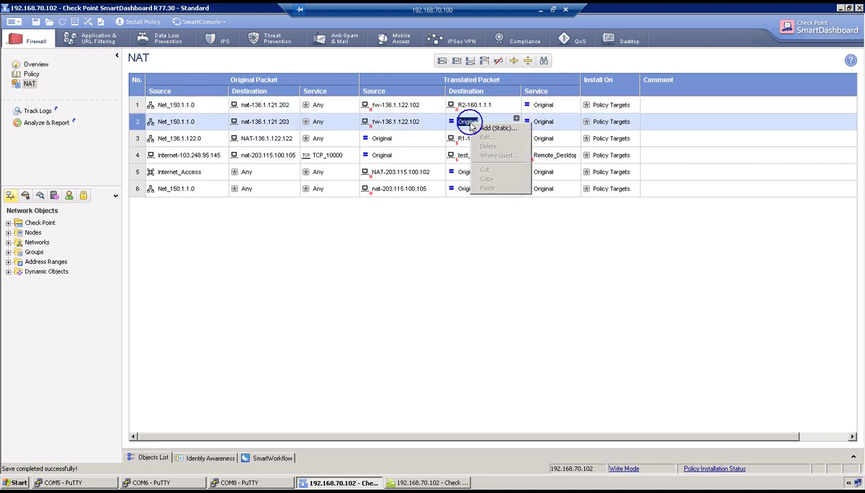
# Step: Create host R2-150.1.1.5 (150.1.1.5) as NAT rule 2's static translated destination
pyautogui.click(472, 134)
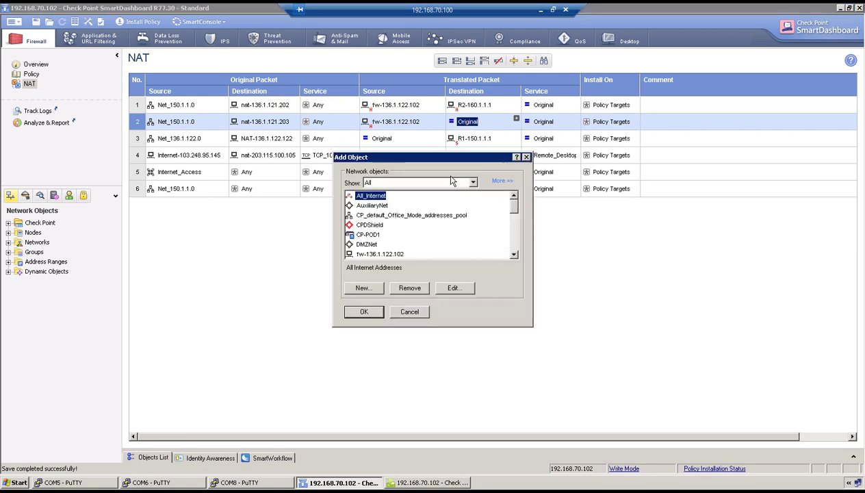
pyautogui.scroll(-6, 419, 234)
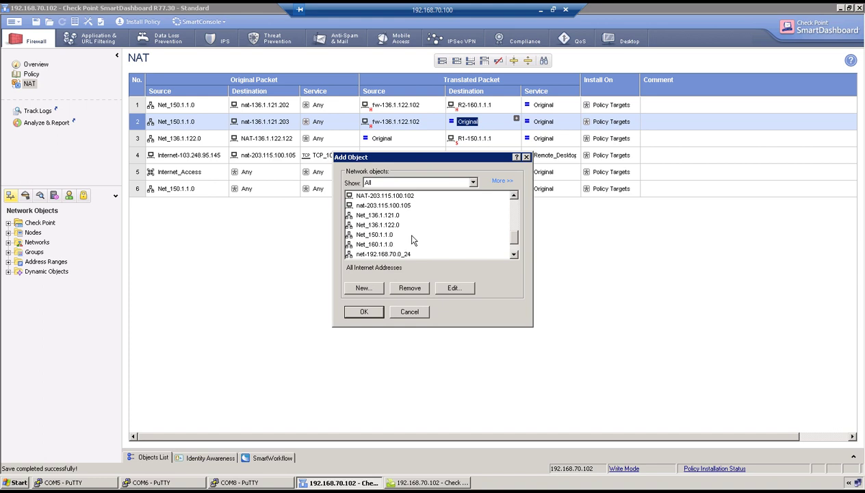
pyautogui.scroll(-1, 391, 248)
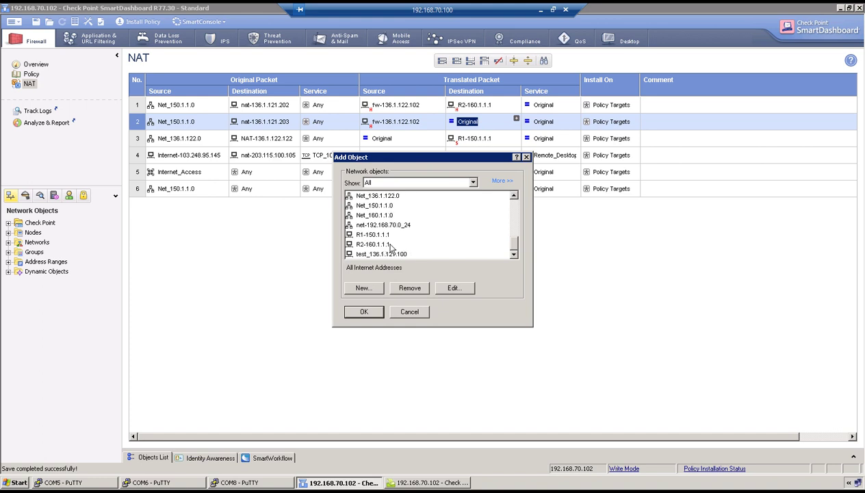
pyautogui.click(362, 288)
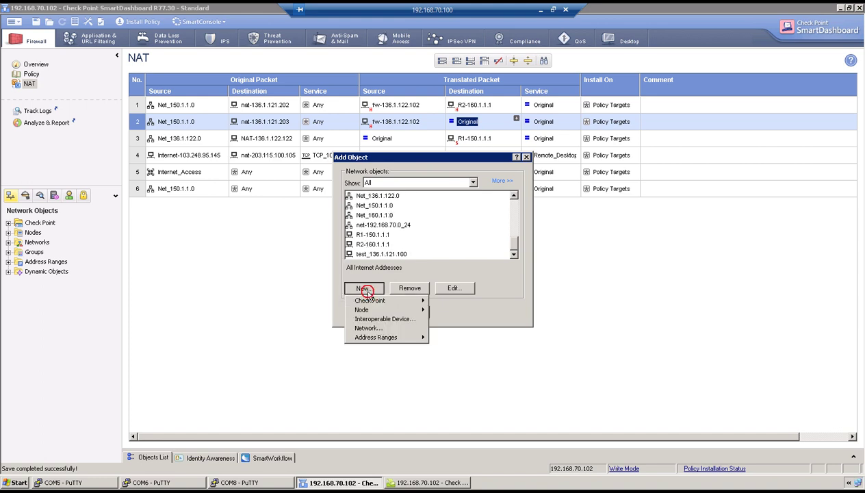
pyautogui.moveTo(375, 313)
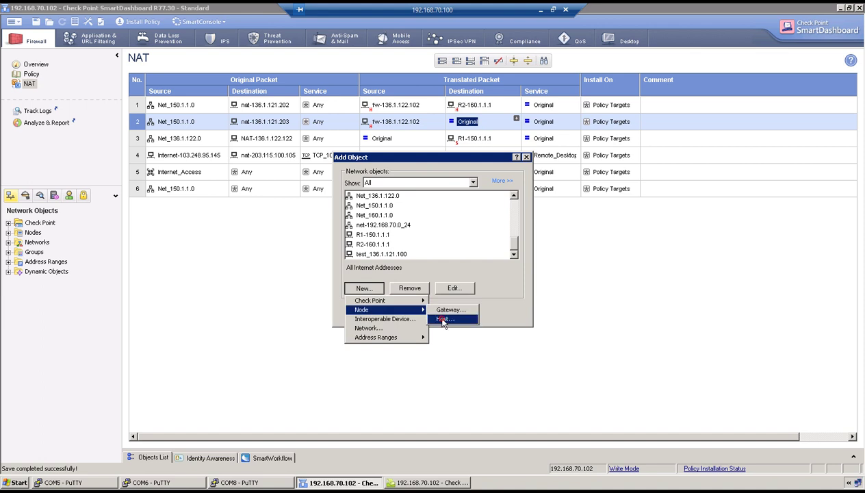
pyautogui.click(445, 319)
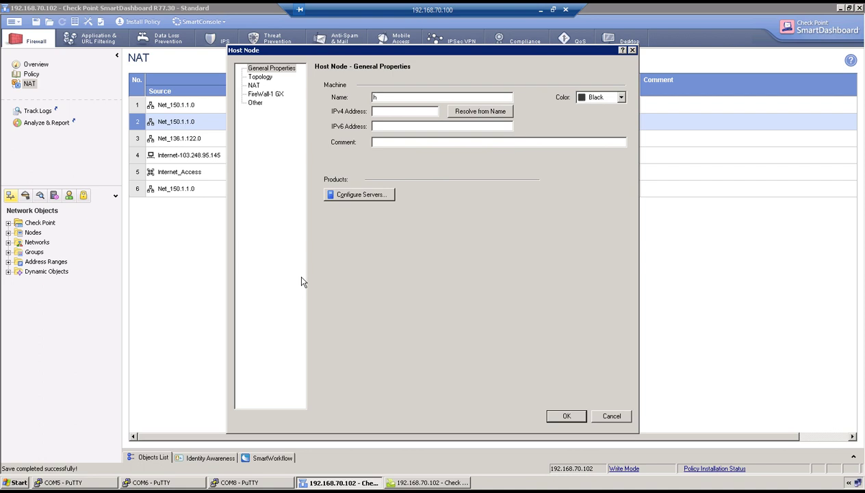
pyautogui.write('R2-150.1.1.5')
pyautogui.click(401, 112)
pyautogui.write('150.1.1.5')
pyautogui.click(567, 416)
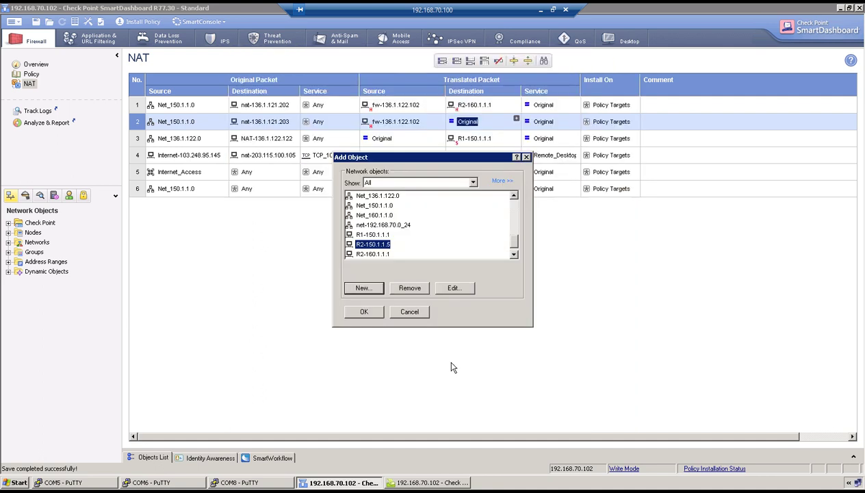
pyautogui.click(371, 312)
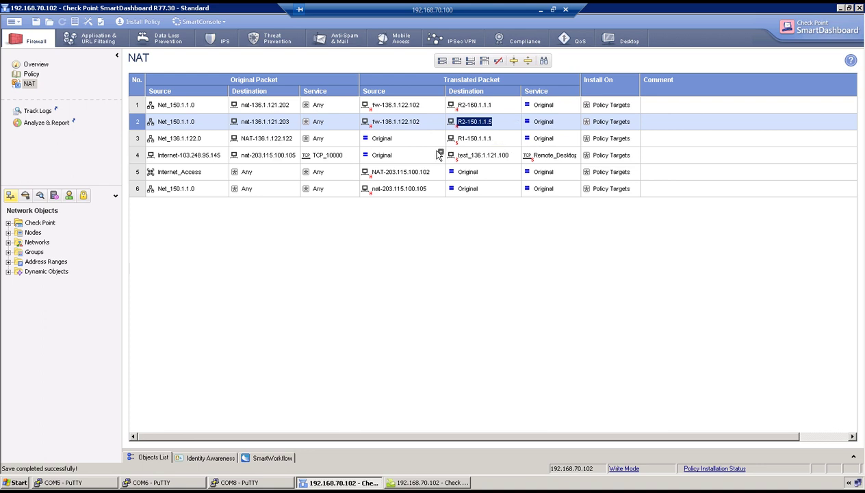
# Step: Open CP-POD1's eth1 topology group CP-POD1_eth1, showing Net_136.1.121.0 and Net_150.1.1.0
pyautogui.click(9, 224)
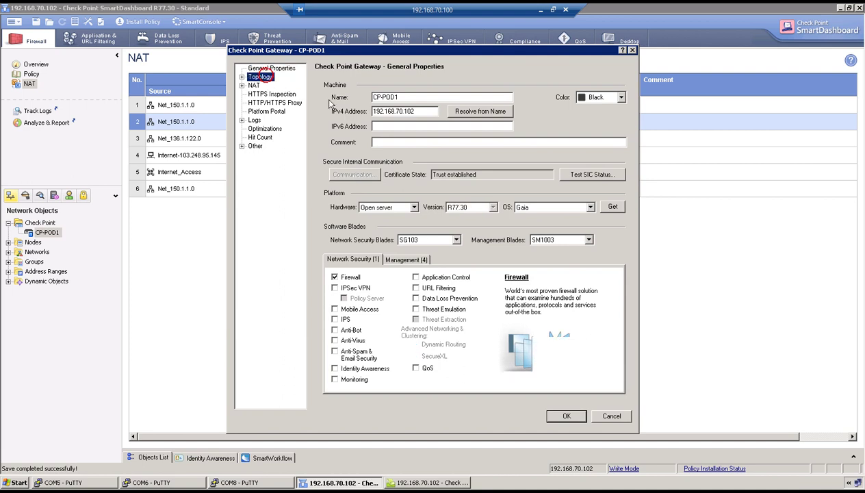
pyautogui.click(413, 114)
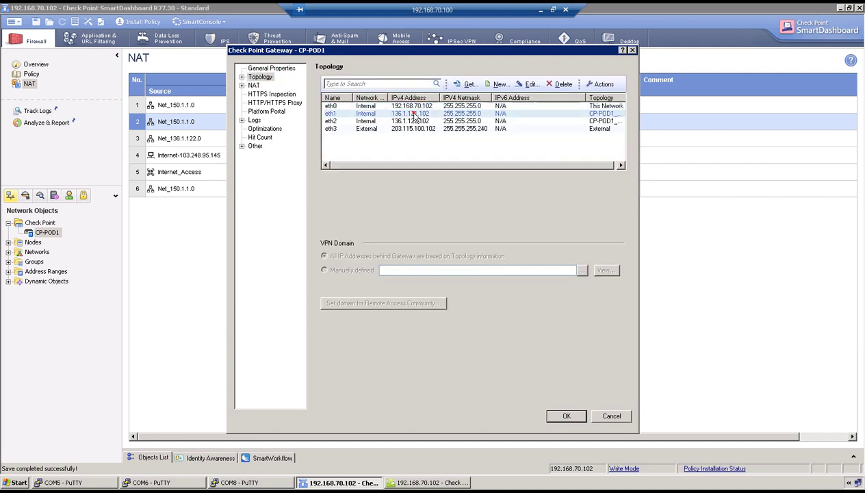
pyautogui.doubleClick(413, 115)
pyautogui.click(362, 115)
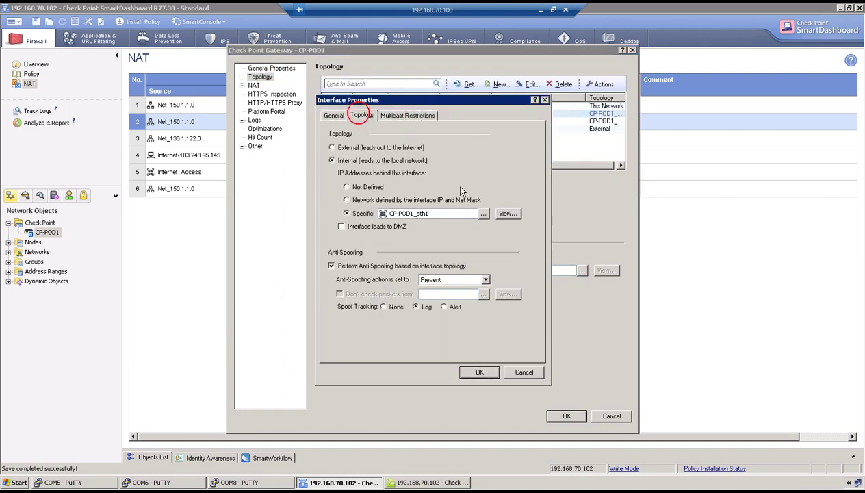
pyautogui.click(503, 215)
pyautogui.click(507, 224)
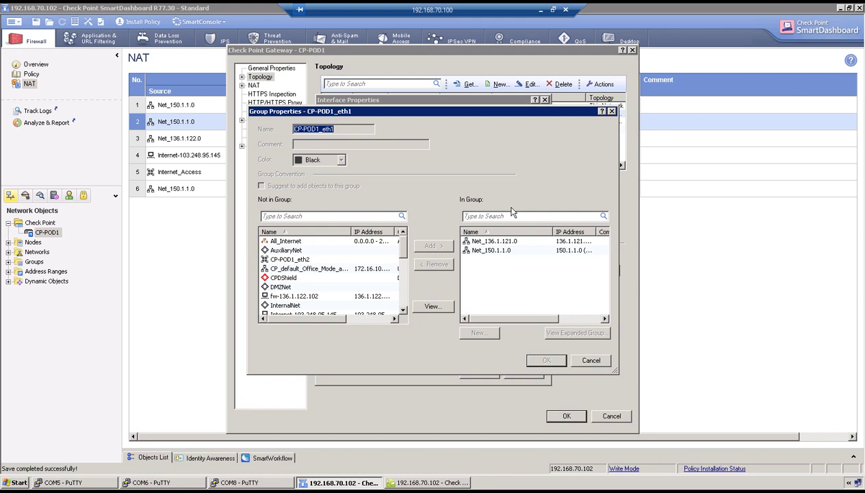
# Step: Scroll the Troika Systems lab page up to the Checkpoint lab topology POD1 diagram
pyautogui.click(540, 11)
pyautogui.click(534, 209)
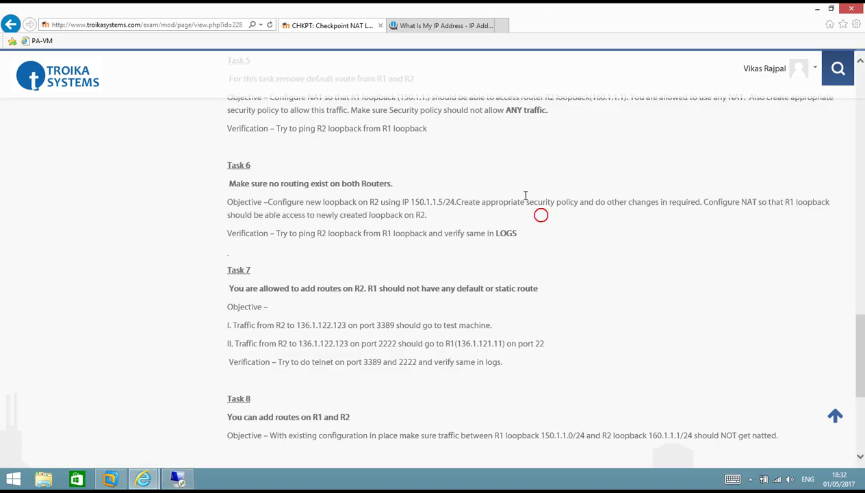
pyautogui.scroll(15, 507, 197)
pyautogui.scroll(4, 499, 197)
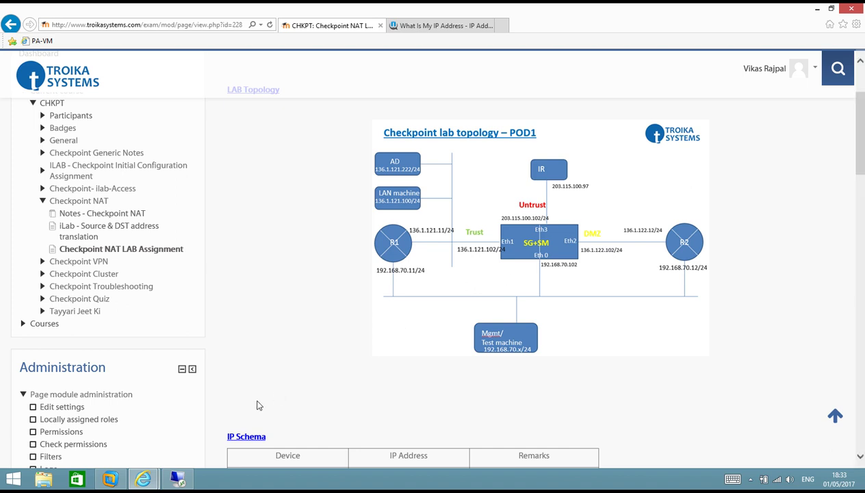
pyautogui.click(179, 479)
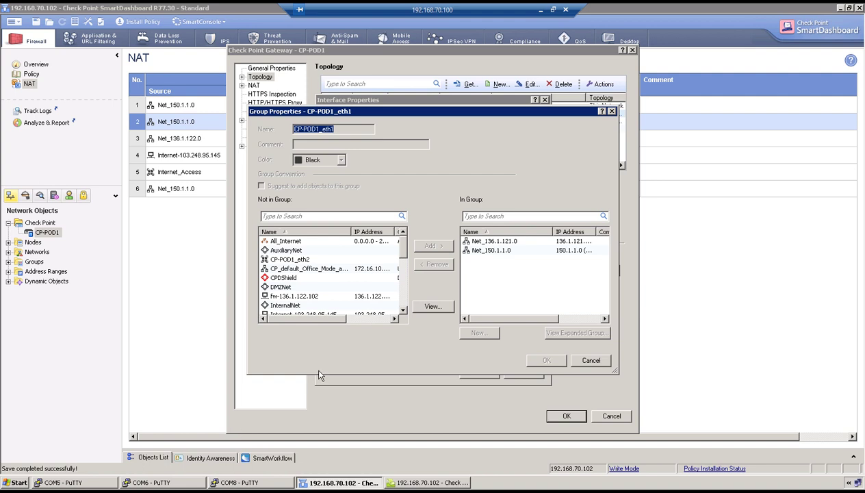
# Step: Cancel the Group, Interface and CP-POD1 gateway properties without changes
pyautogui.click(585, 362)
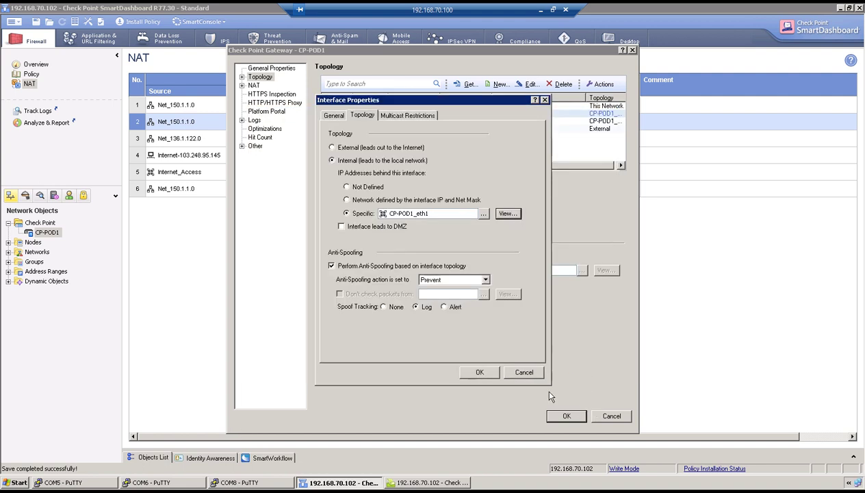
pyautogui.click(508, 372)
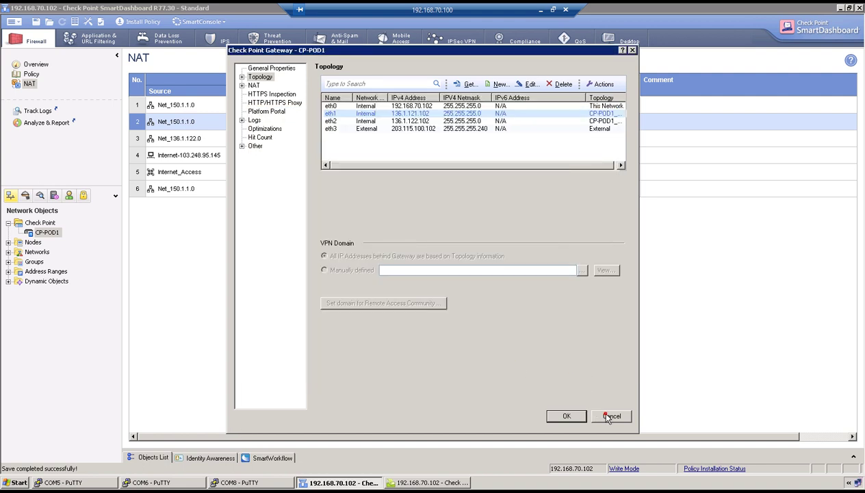
pyautogui.click(567, 415)
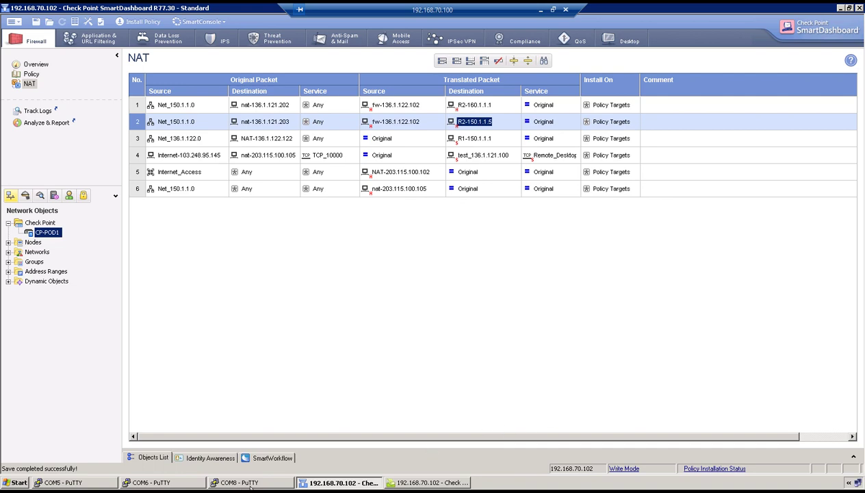
pyautogui.click(251, 485)
# Step: Add static route 150.1.1.5/32 with nexthop gateway 136.1.122.12 in clish
pyautogui.write('set st')
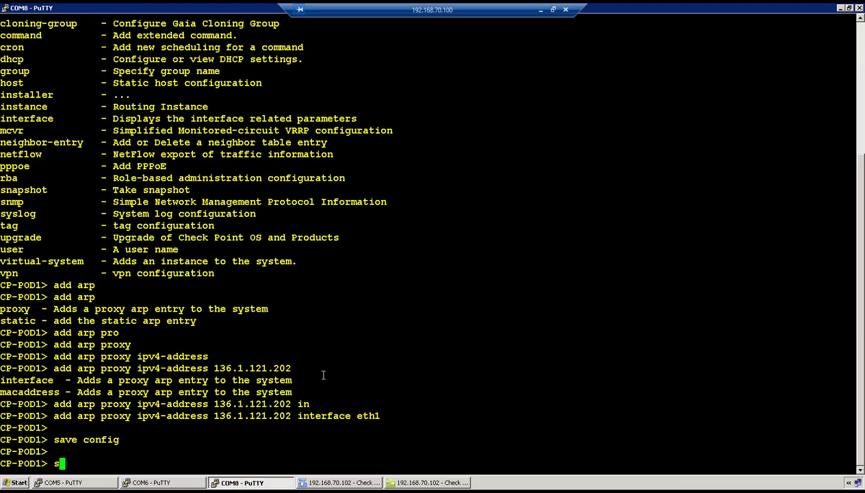
pyautogui.press('Tab')
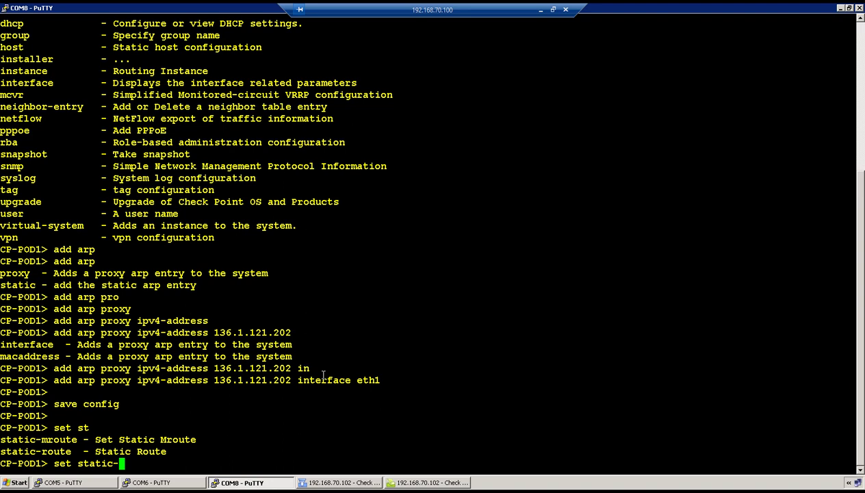
pyautogui.write('r')
pyautogui.press('Tab')
pyautogui.press('Tab')
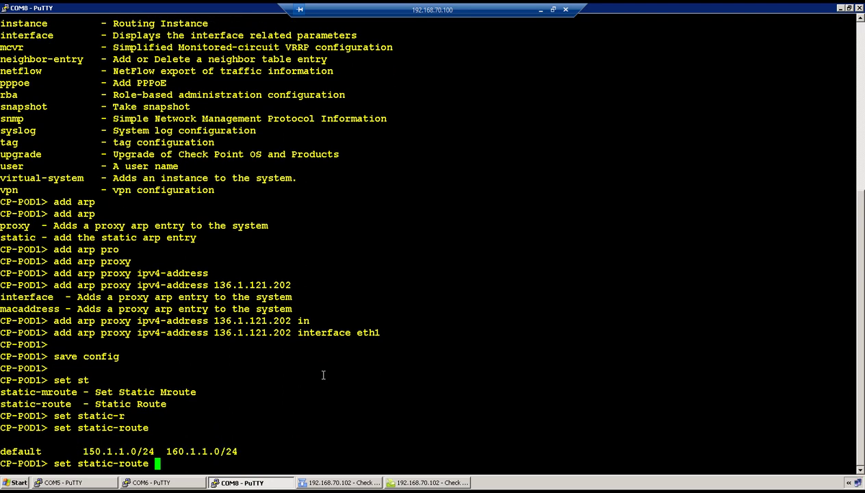
pyautogui.write('150.1.1.5/32')
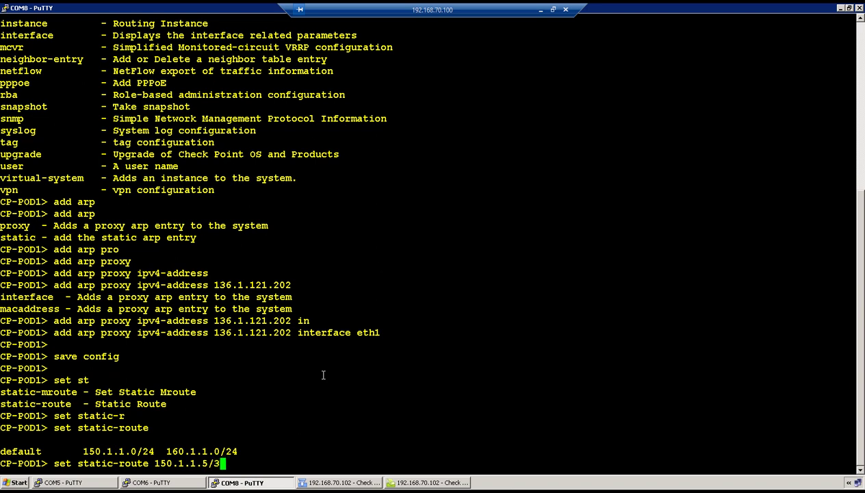
pyautogui.press('Tab')
pyautogui.press('Tab')
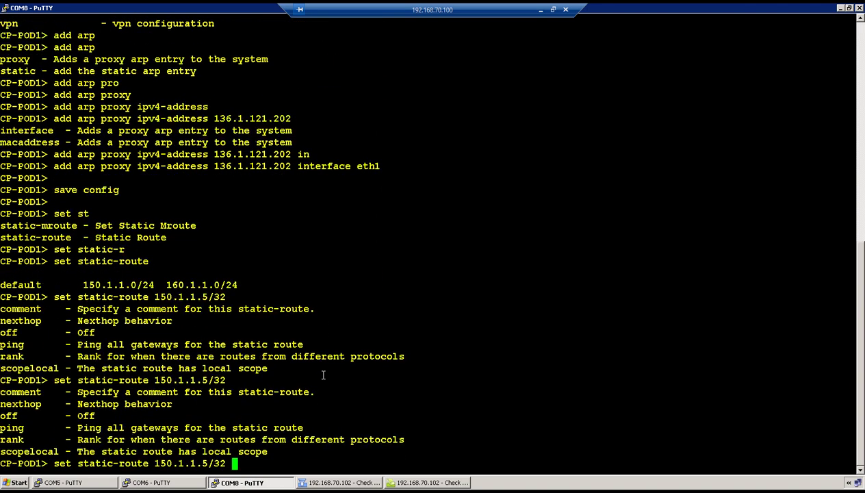
pyautogui.write('ne')
pyautogui.press('Tab')
pyautogui.write('ga')
pyautogui.press('Tab')
pyautogui.write('ad')
pyautogui.press('Tab')
pyautogui.press('Tab')
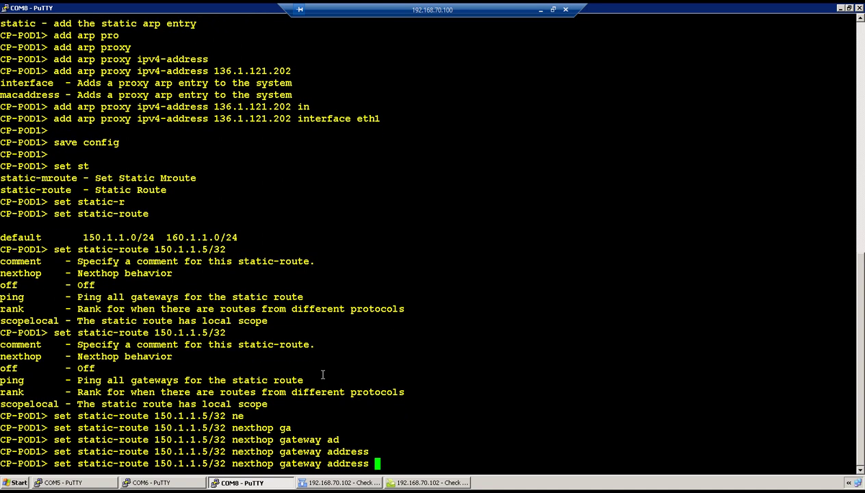
pyautogui.write('136.1.122.12 on')
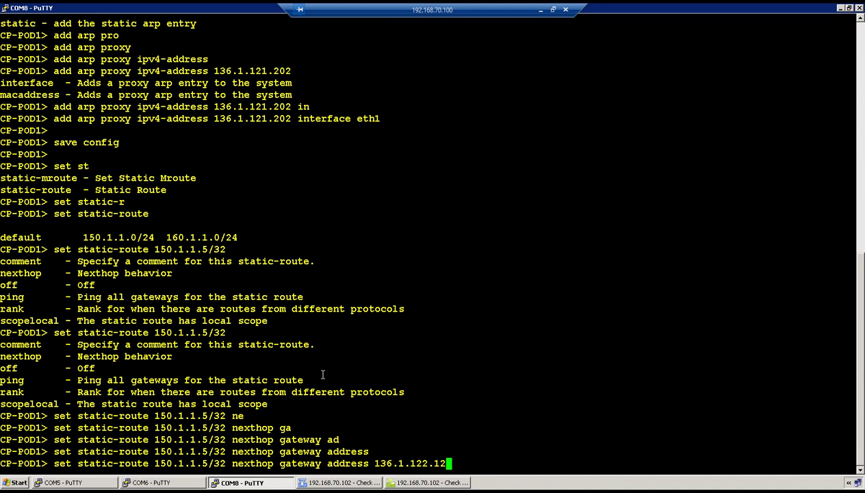
pyautogui.press('Return')
# Step: Save the gateway configuration with 'save config'
pyautogui.press('Return')
pyautogui.write('save config')
pyautogui.press('Return')
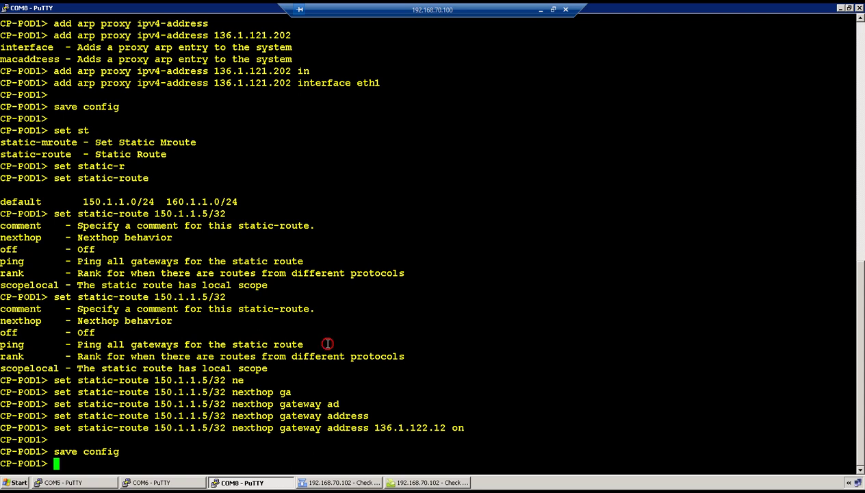
pyautogui.click(334, 483)
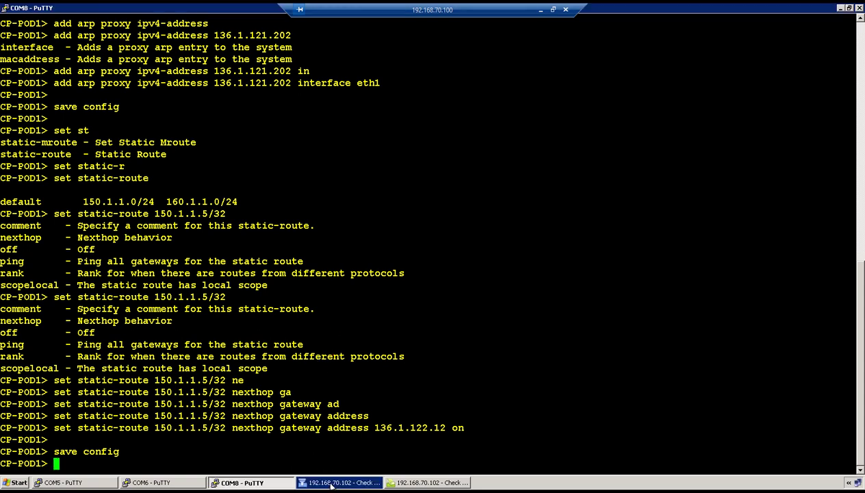
# Step: Open the CP-POD1_eth2 group's properties from the Groups list
pyautogui.click(326, 479)
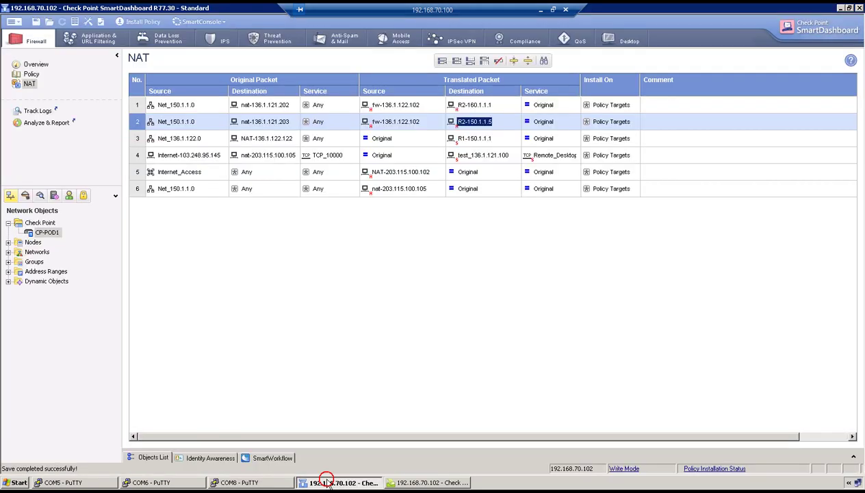
pyautogui.click(9, 262)
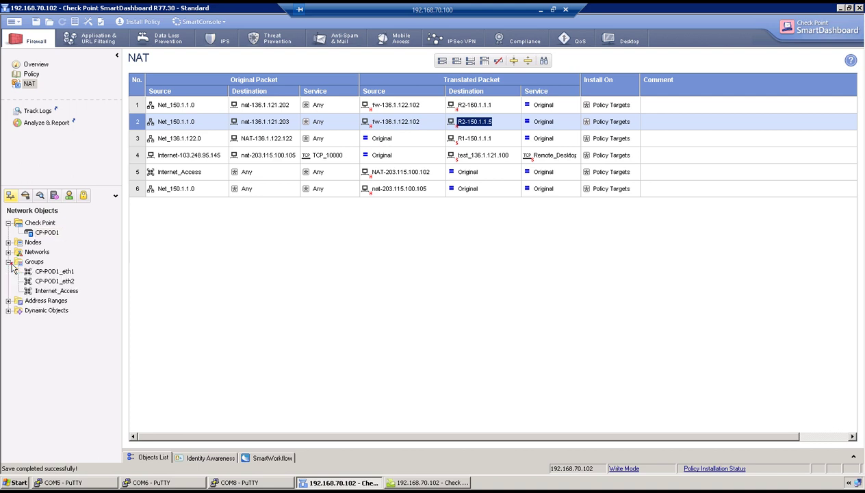
pyautogui.doubleClick(54, 280)
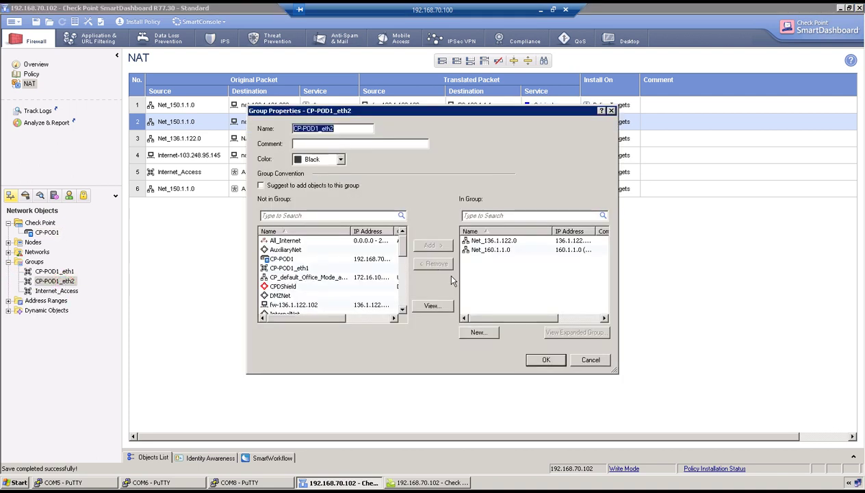
# Step: Move host R2-150.1.1.5 into CP-POD1_eth2 and confirm the membership
pyautogui.click(311, 287)
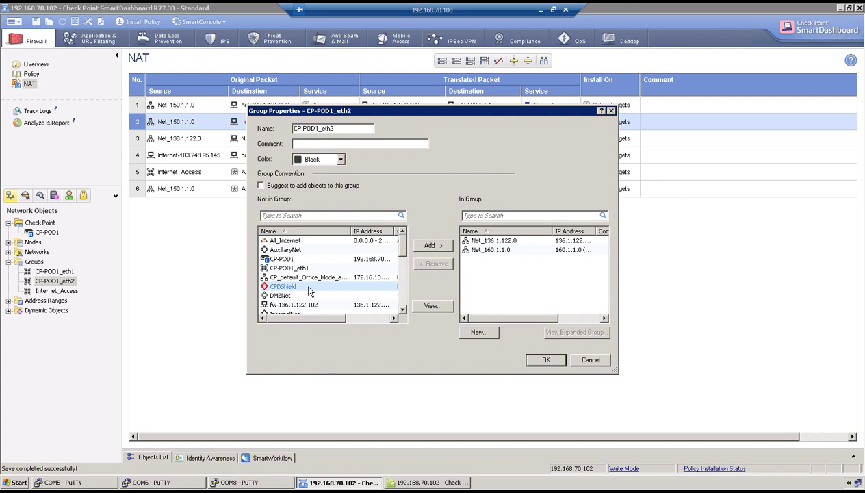
pyautogui.click(403, 309)
pyautogui.click(402, 310)
pyautogui.click(403, 310)
pyautogui.click(402, 310)
pyautogui.click(403, 310)
pyautogui.click(404, 312)
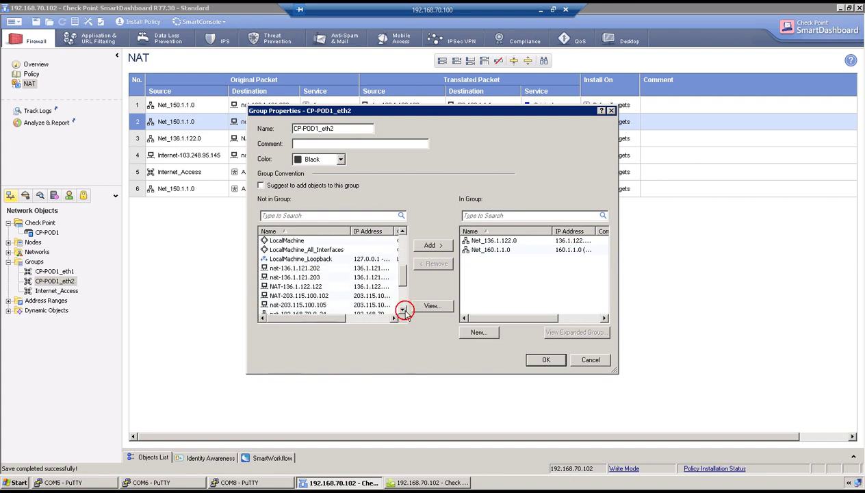
pyautogui.click(402, 309)
pyautogui.click(403, 310)
pyautogui.click(403, 309)
pyautogui.click(402, 309)
pyautogui.click(402, 309)
pyautogui.click(402, 310)
pyautogui.click(317, 295)
pyautogui.click(429, 246)
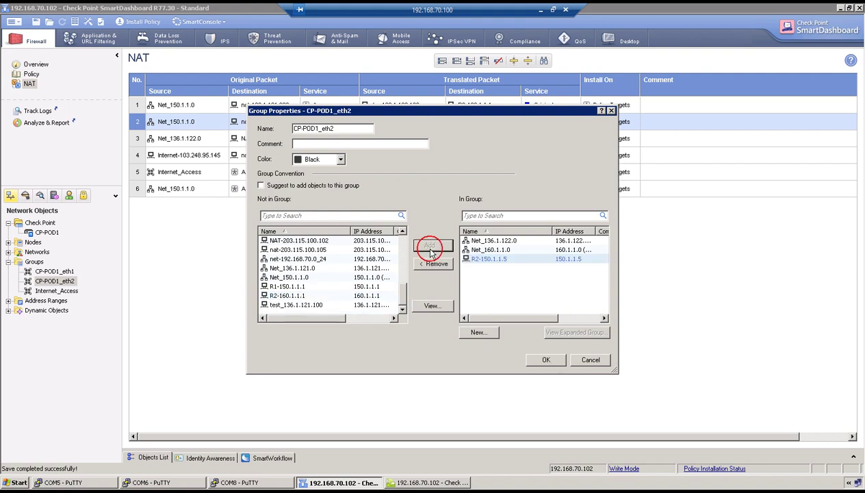
pyautogui.click(544, 360)
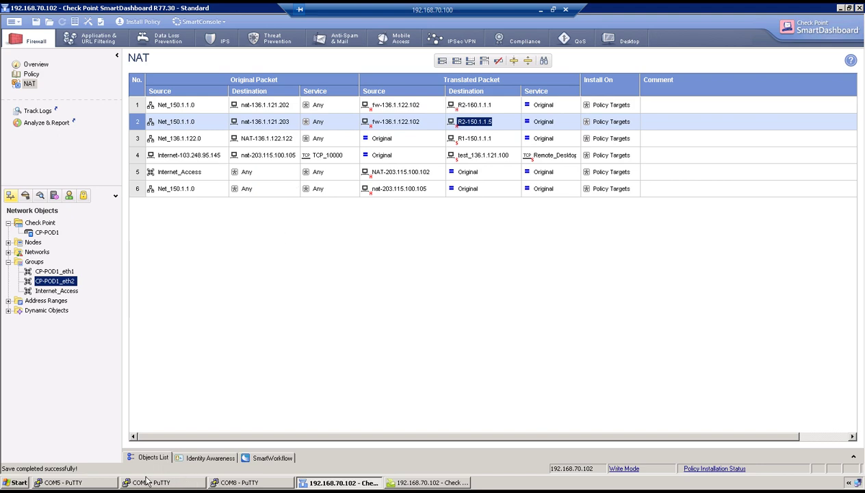
# Step: Rerun the earlier proxy ARP command with 136.1.121.203 instead of 136.1.121.202
pyautogui.click(234, 482)
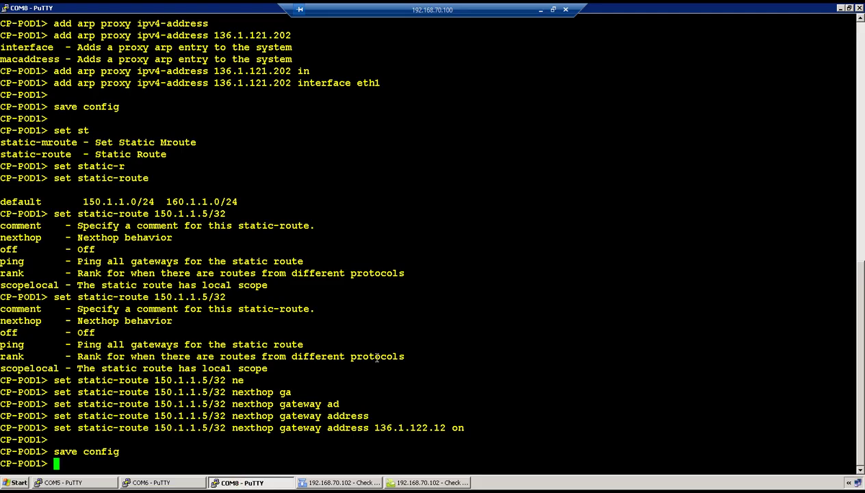
pyautogui.press('Return')
pyautogui.press('Return')
pyautogui.press('Up')
pyautogui.press('Up')
pyautogui.press('Left')
pyautogui.press('Left')
pyautogui.press('Left')
pyautogui.press('Left')
pyautogui.press('Left')
pyautogui.press('Left')
pyautogui.press('Left')
pyautogui.press('Left')
pyautogui.press('Left')
pyautogui.press('Left')
pyautogui.press('Left')
pyautogui.press('Left')
pyautogui.press('Left')
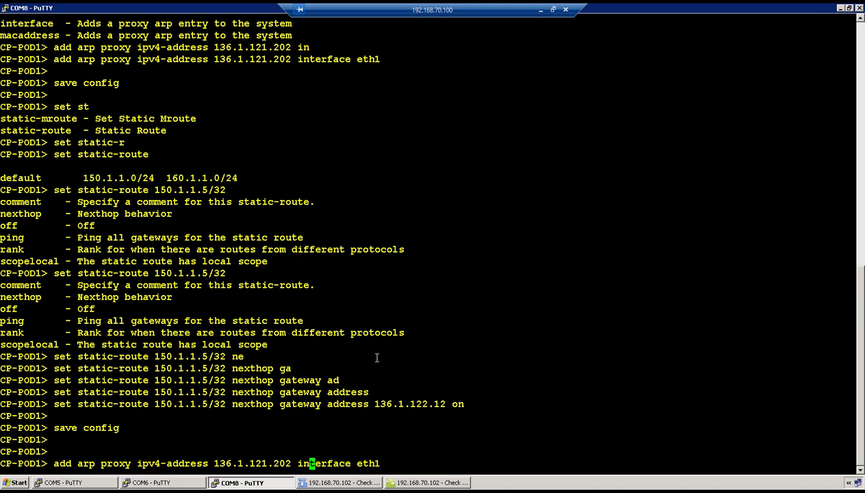
pyautogui.press('Left')
pyautogui.press('Left')
pyautogui.press('BackSpace')
pyautogui.write('3')
pyautogui.press('Return')
# Step: Save the firewall configuration with 'save config'
pyautogui.write('save config')
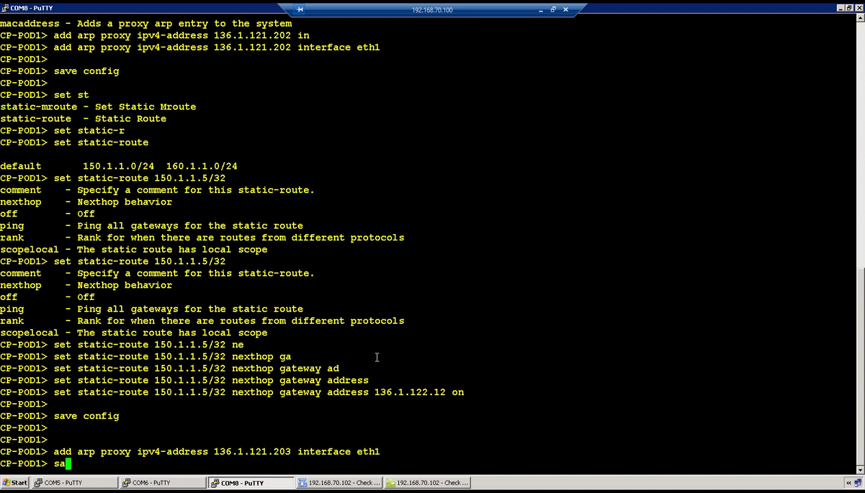
pyautogui.press('Return')
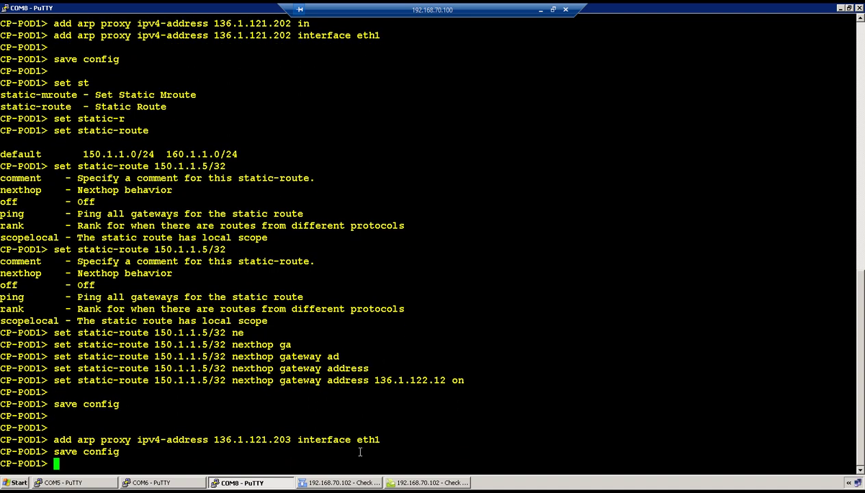
pyautogui.click(331, 481)
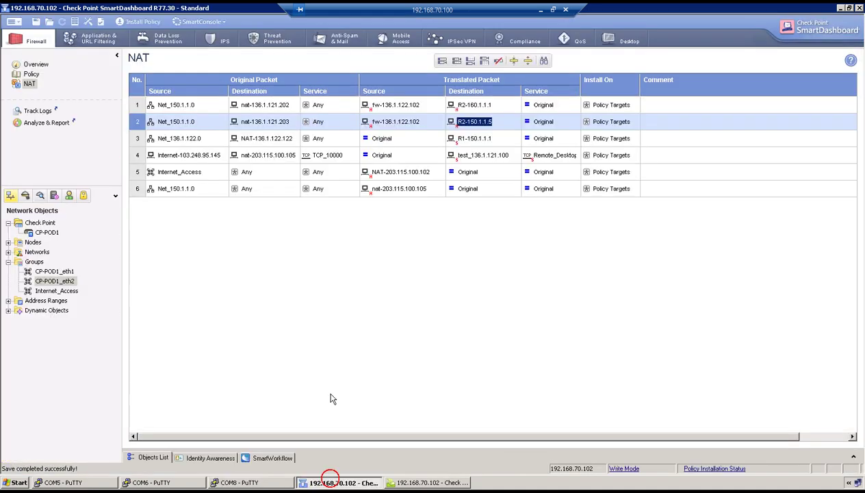
# Step: Install the Standard policy on gateway CP-POD1 and wait for installation to complete successfully
pyautogui.click(137, 21)
pyautogui.click(485, 372)
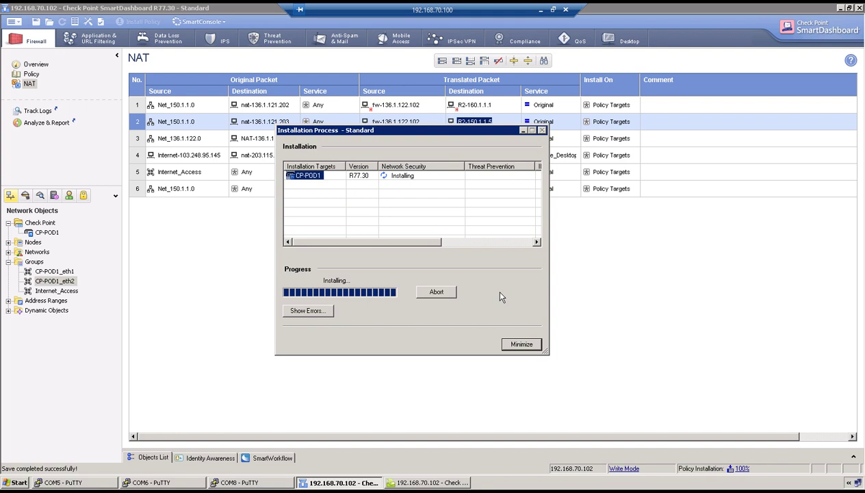
pyautogui.click(78, 483)
# Step: On R1, run 'ping 136.1.121.203 interface 150.1.1.1' and get replies
pyautogui.click(374, 332)
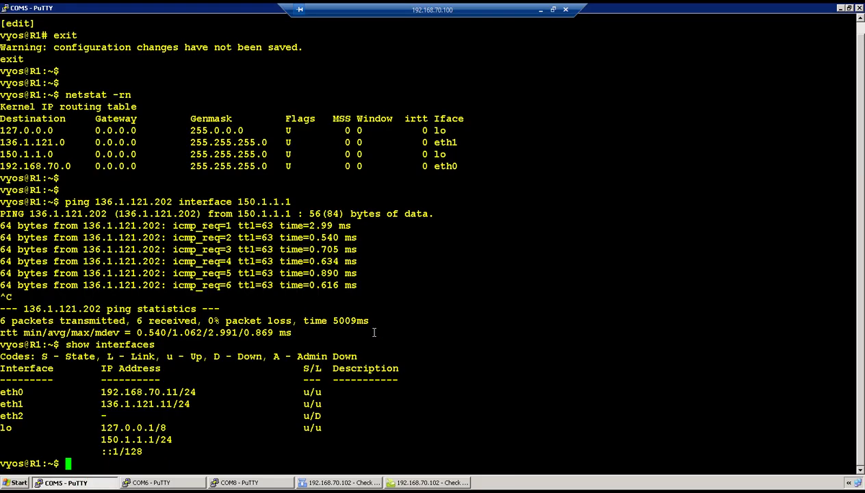
pyautogui.press('Return')
pyautogui.press('Return')
pyautogui.write('ping 136.1.121.203')
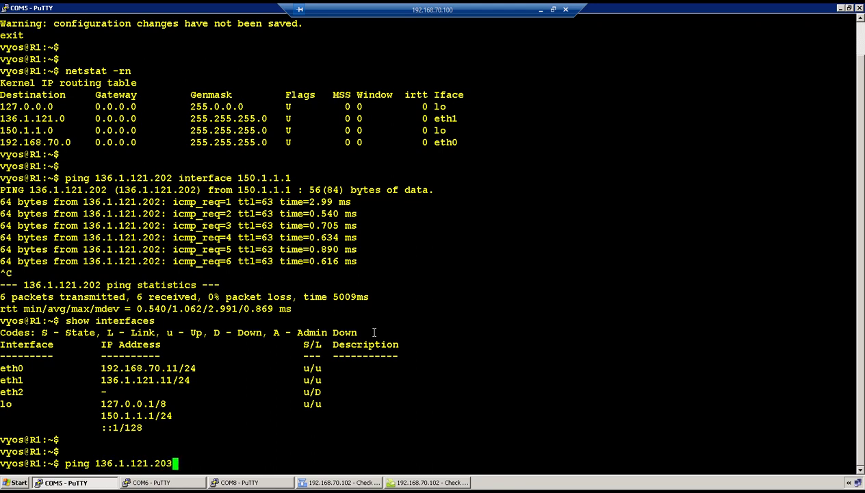
pyautogui.write(' interface 1')
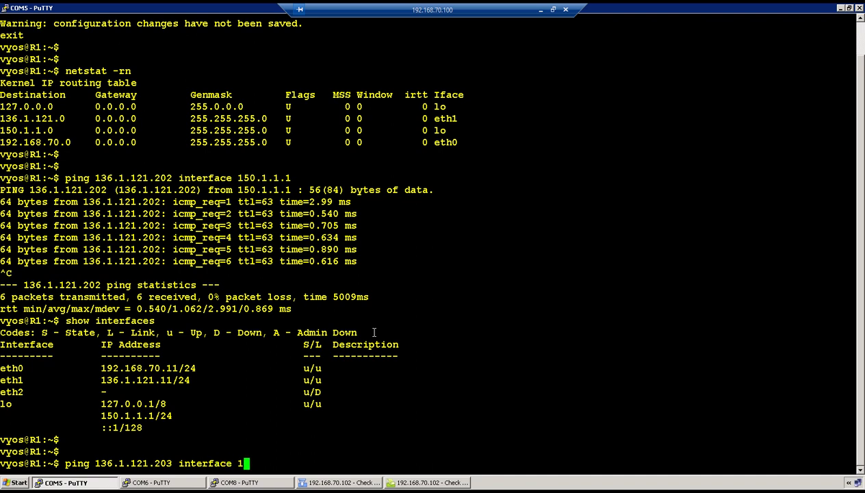
pyautogui.write('50.1.1.1')
pyautogui.press('Return')
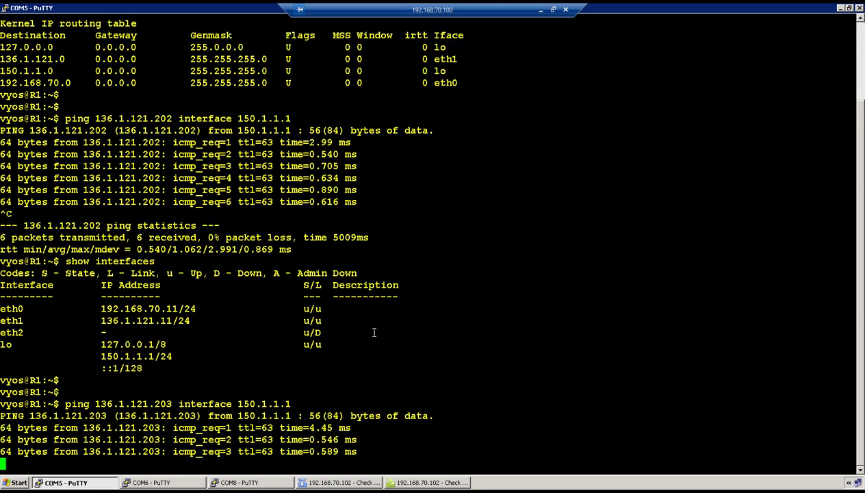
# Step: In SmartView Tracker, replace the old record details with the newest ICMP log record
pyautogui.click(428, 483)
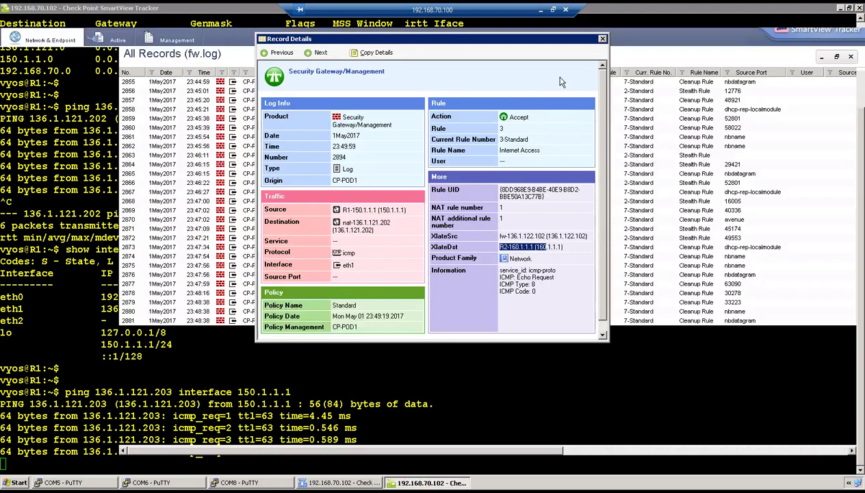
pyautogui.click(603, 39)
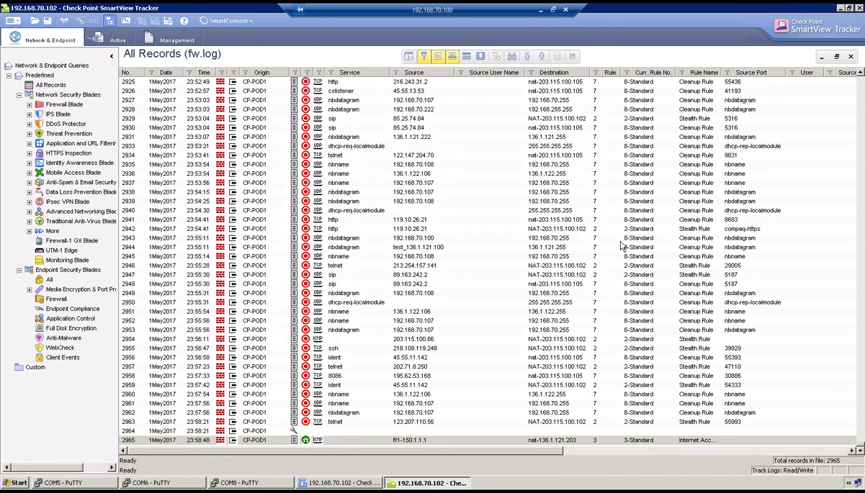
pyautogui.doubleClick(446, 440)
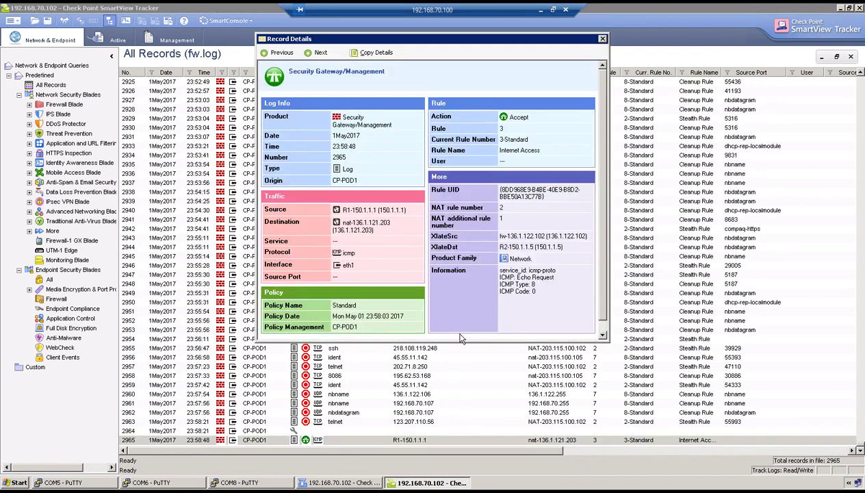
# Step: Confirm the record translates source to 136.1.122.102 and destination to R2-150.1.1.5, then minimize the session
pyautogui.moveTo(404, 210); pyautogui.dragTo(343, 210)
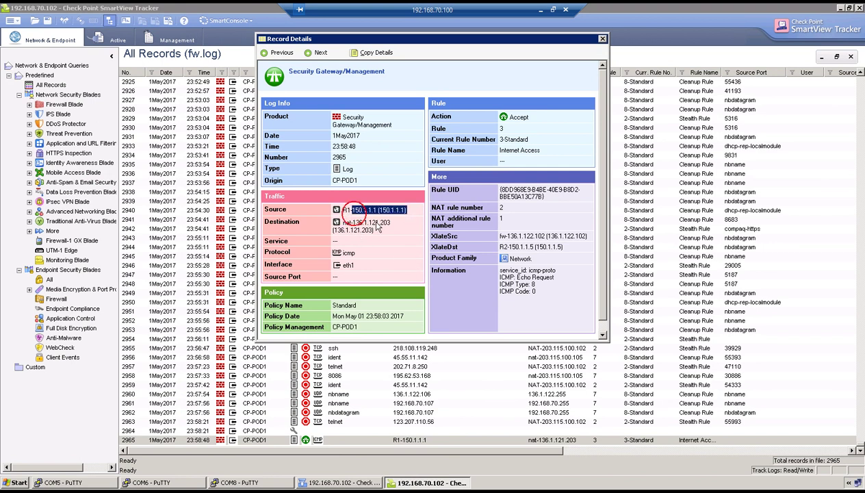
pyautogui.doubleClick(383, 223)
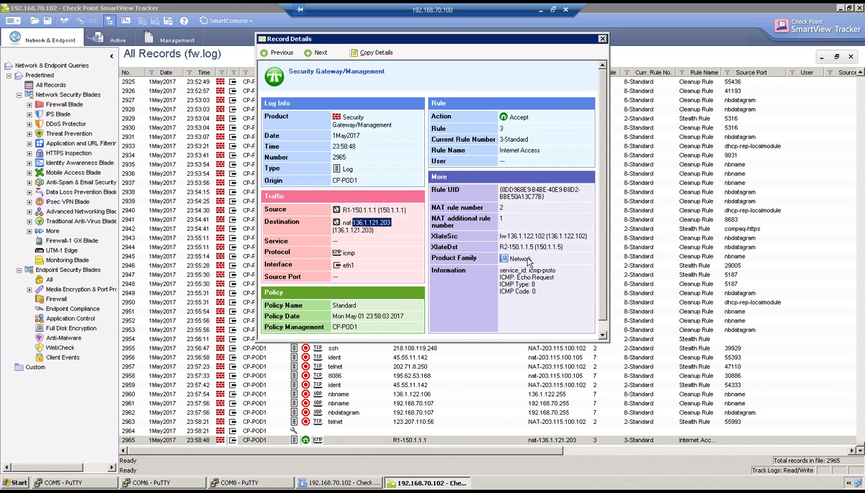
pyautogui.click(512, 235)
pyautogui.moveTo(567, 235); pyautogui.dragTo(568, 239)
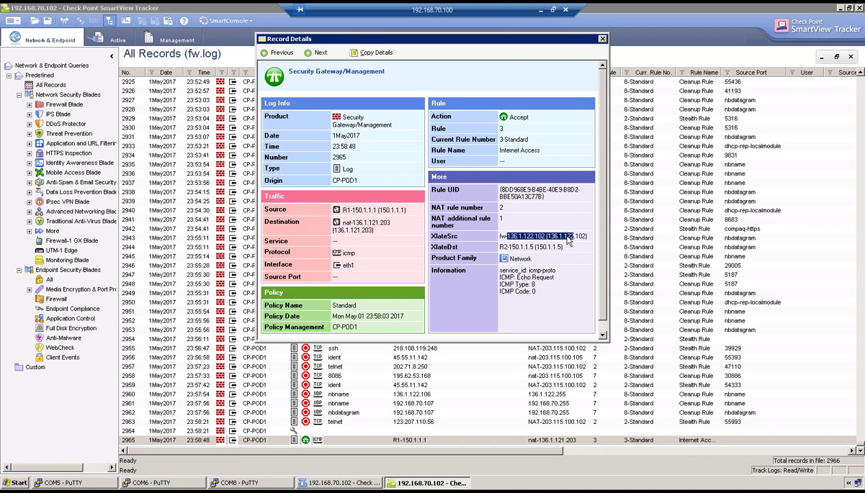
pyautogui.moveTo(500, 247); pyautogui.dragTo(545, 247)
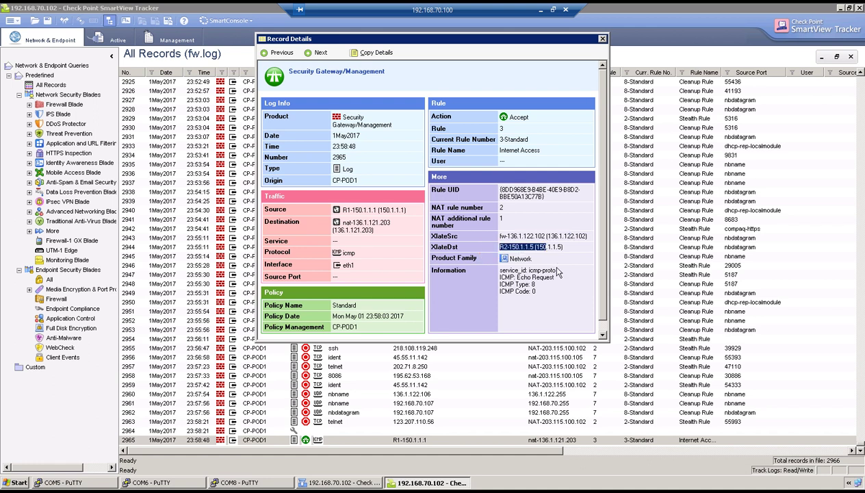
pyautogui.click(539, 14)
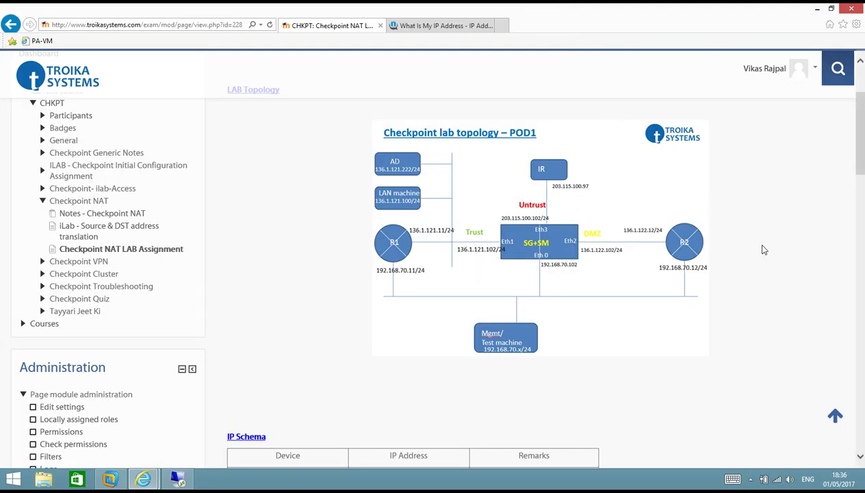